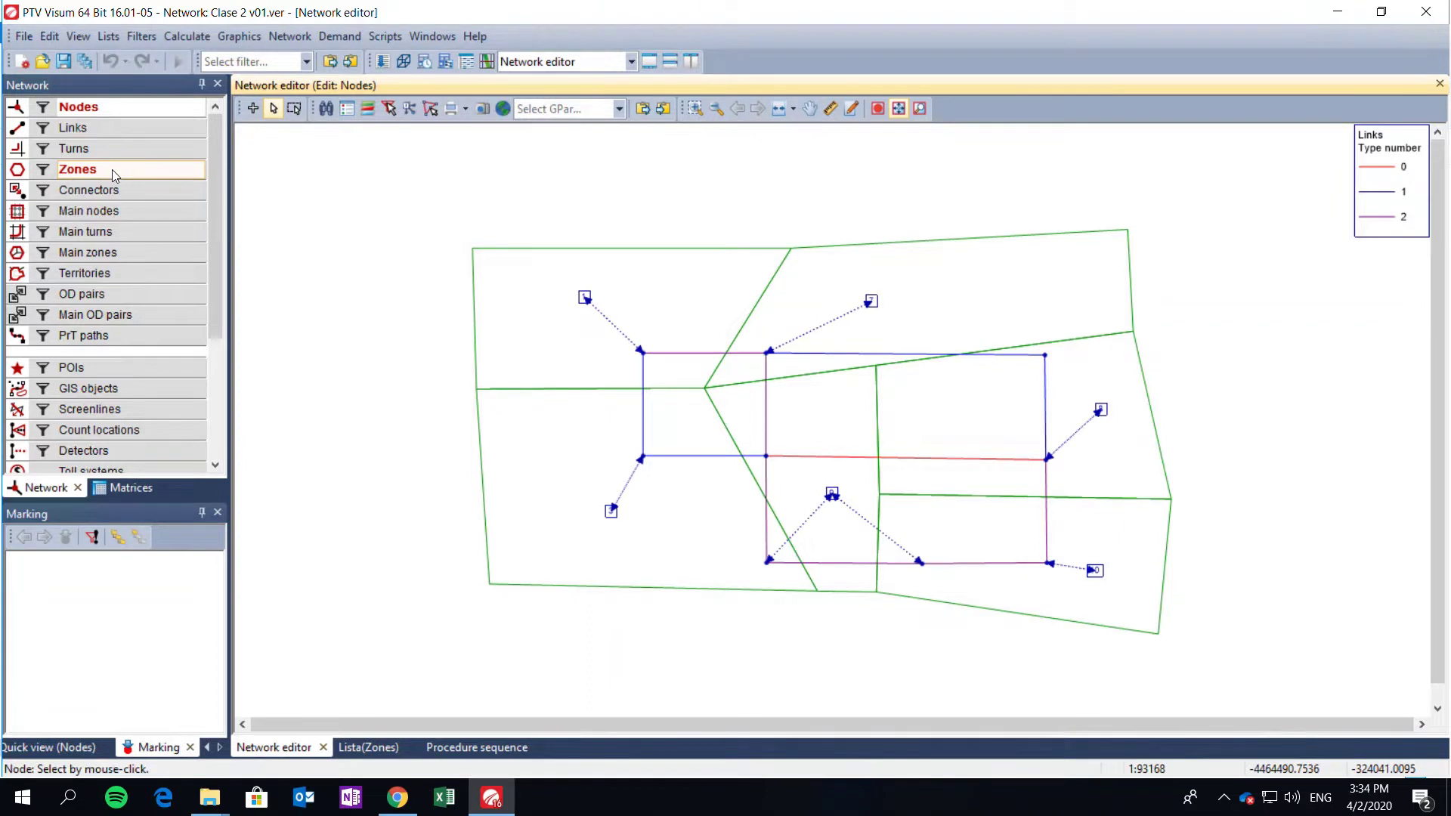
- Review the zones list with its households, institutional and jobs attributes, and return to the network view
{"action": "right_click", "coordinate": [112, 169]}
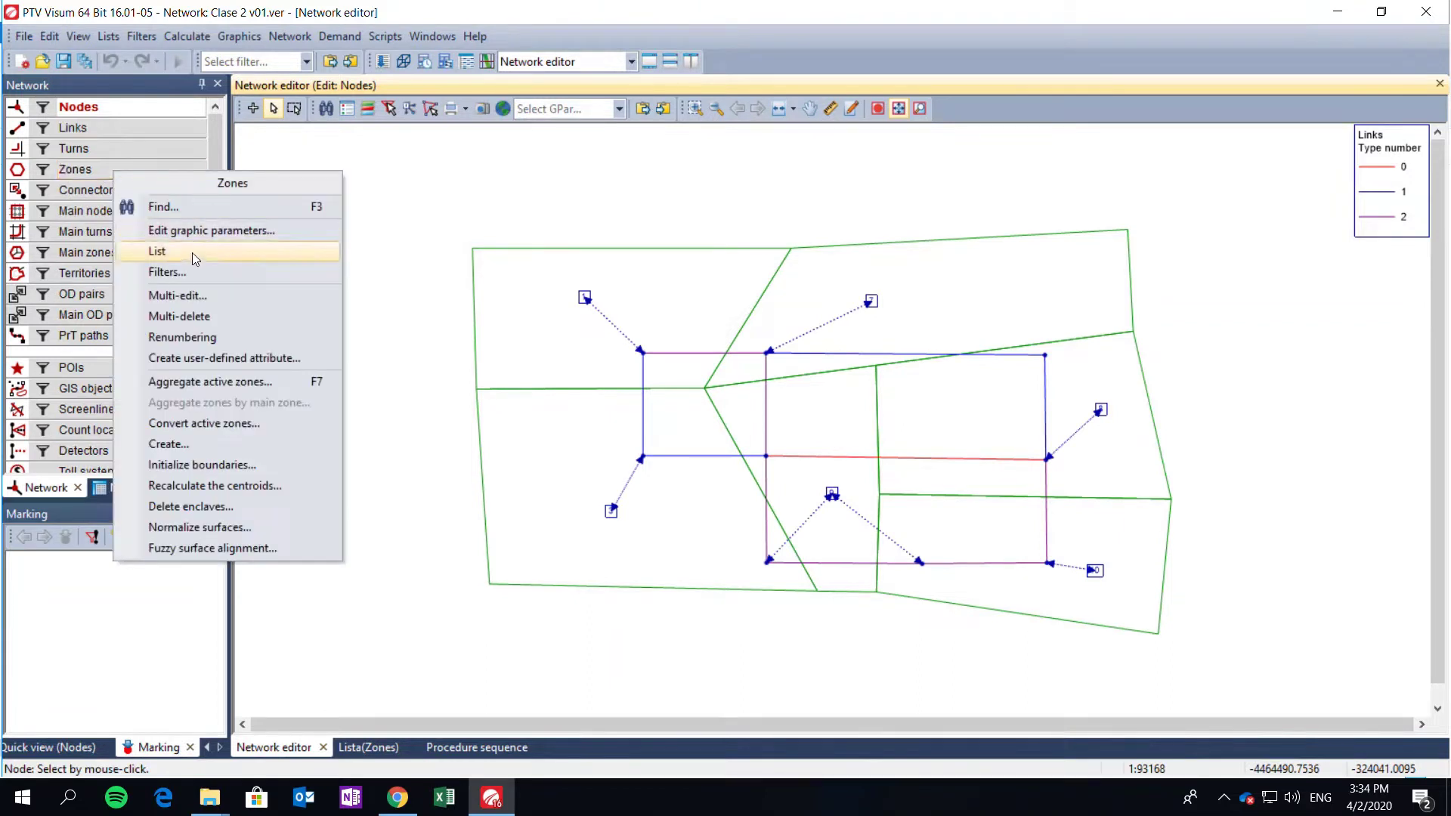
{"action": "left_click", "coordinate": [387, 491]}
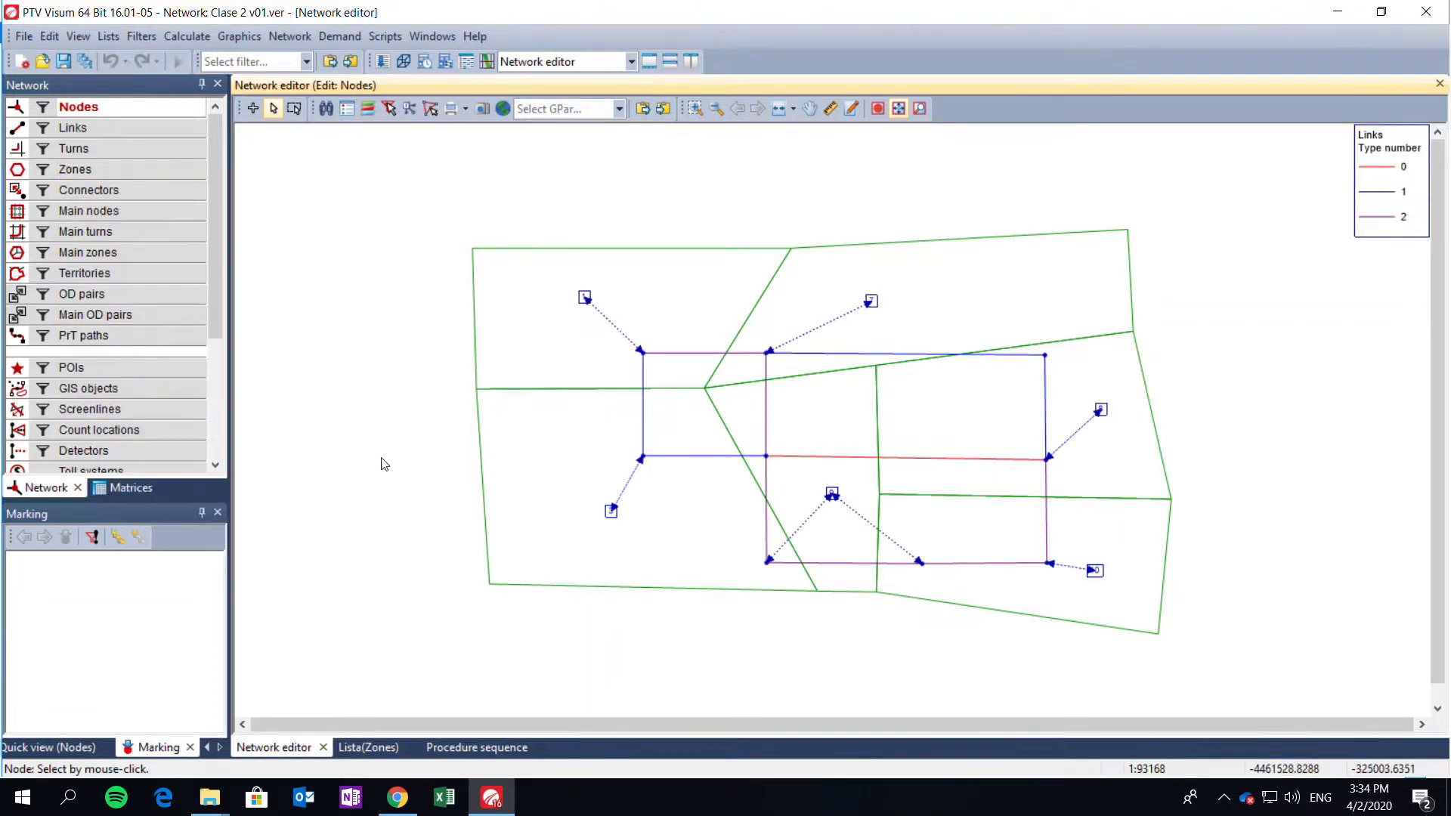
{"action": "left_click", "coordinate": [363, 746]}
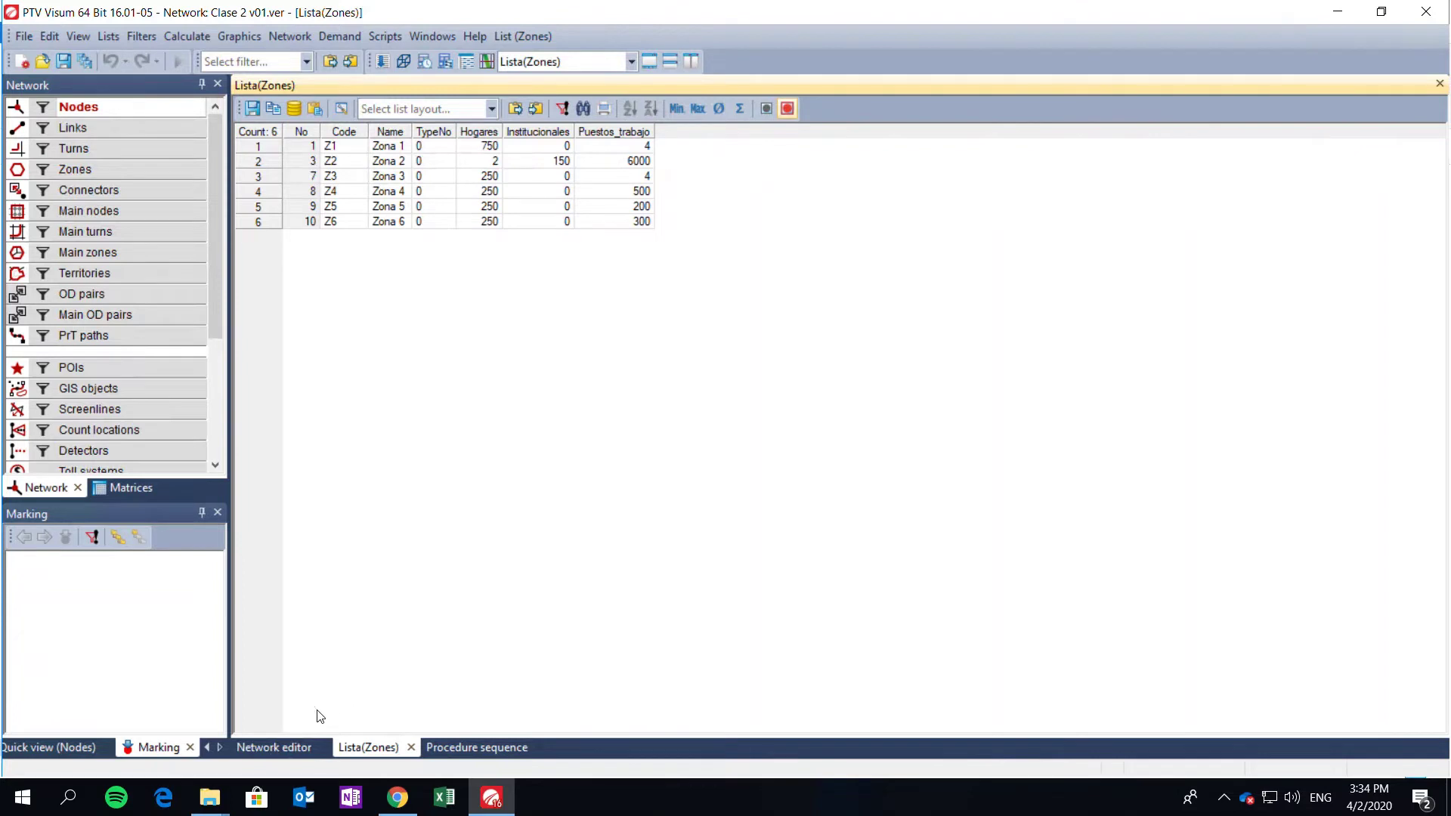
{"action": "left_click", "coordinate": [266, 749]}
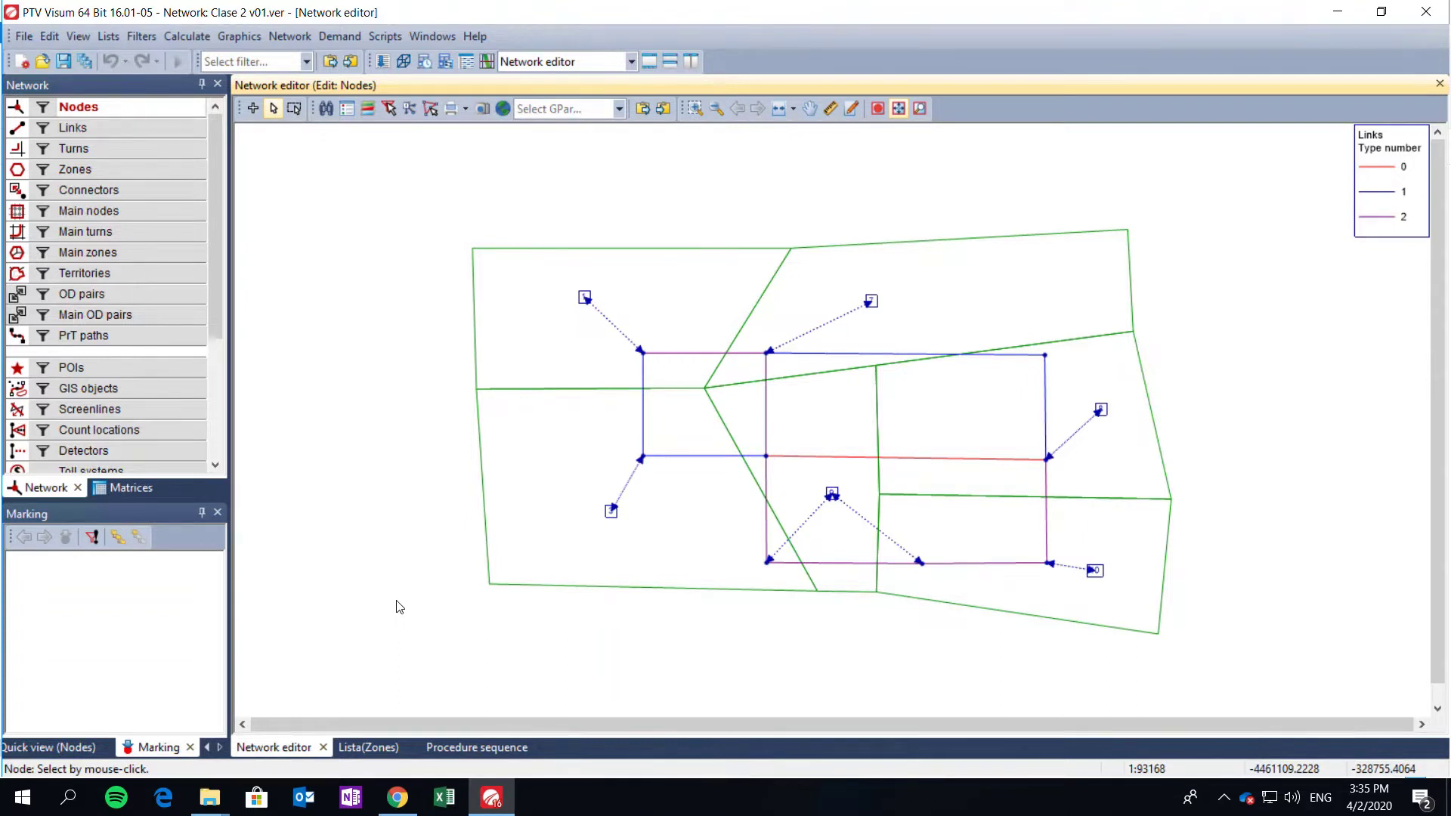
- Open the parameters of volume-delay function 1 in the PrT section of the general procedure settings
{"action": "left_click", "coordinate": [196, 37]}
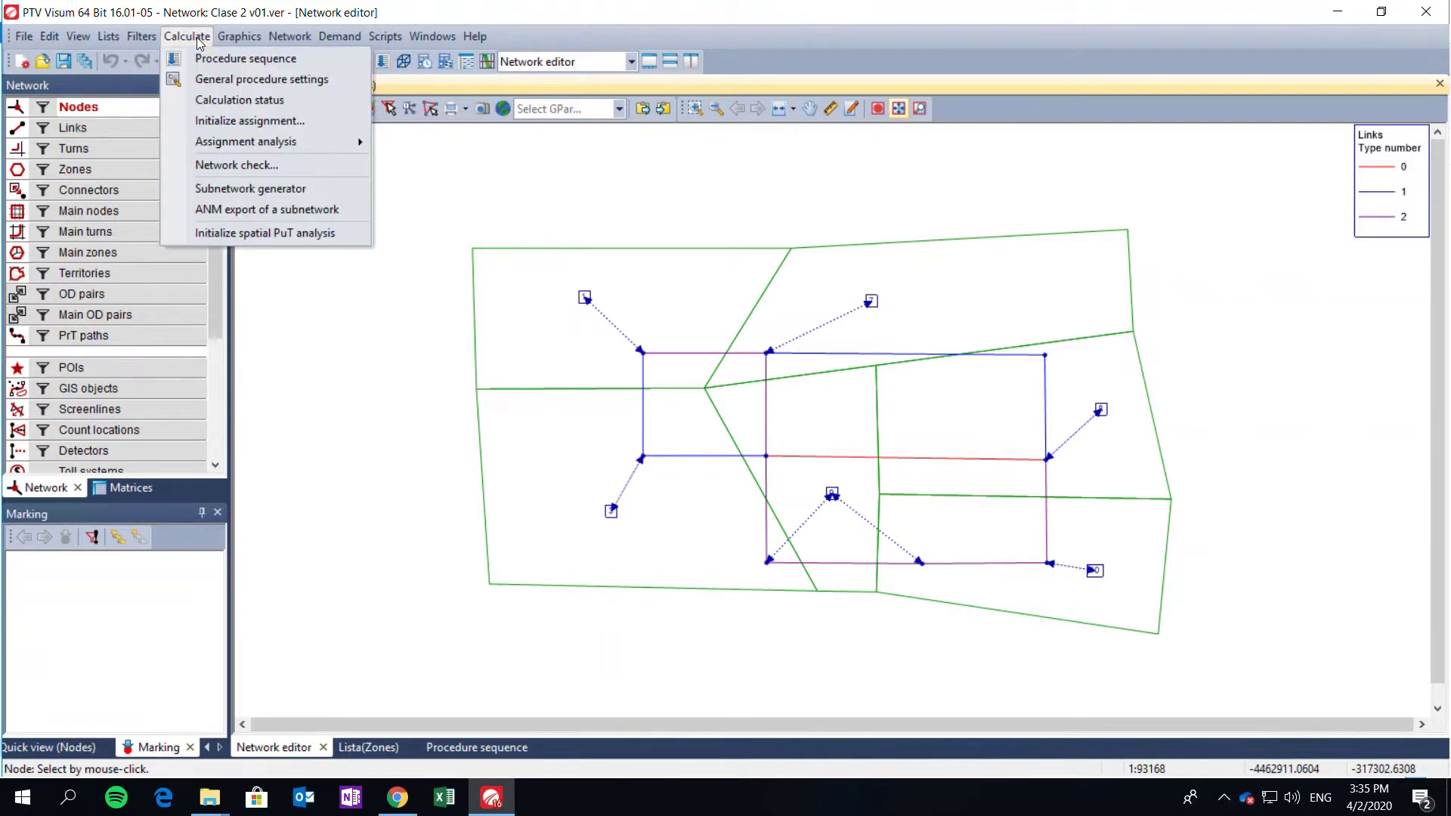
{"action": "left_click", "coordinate": [214, 83]}
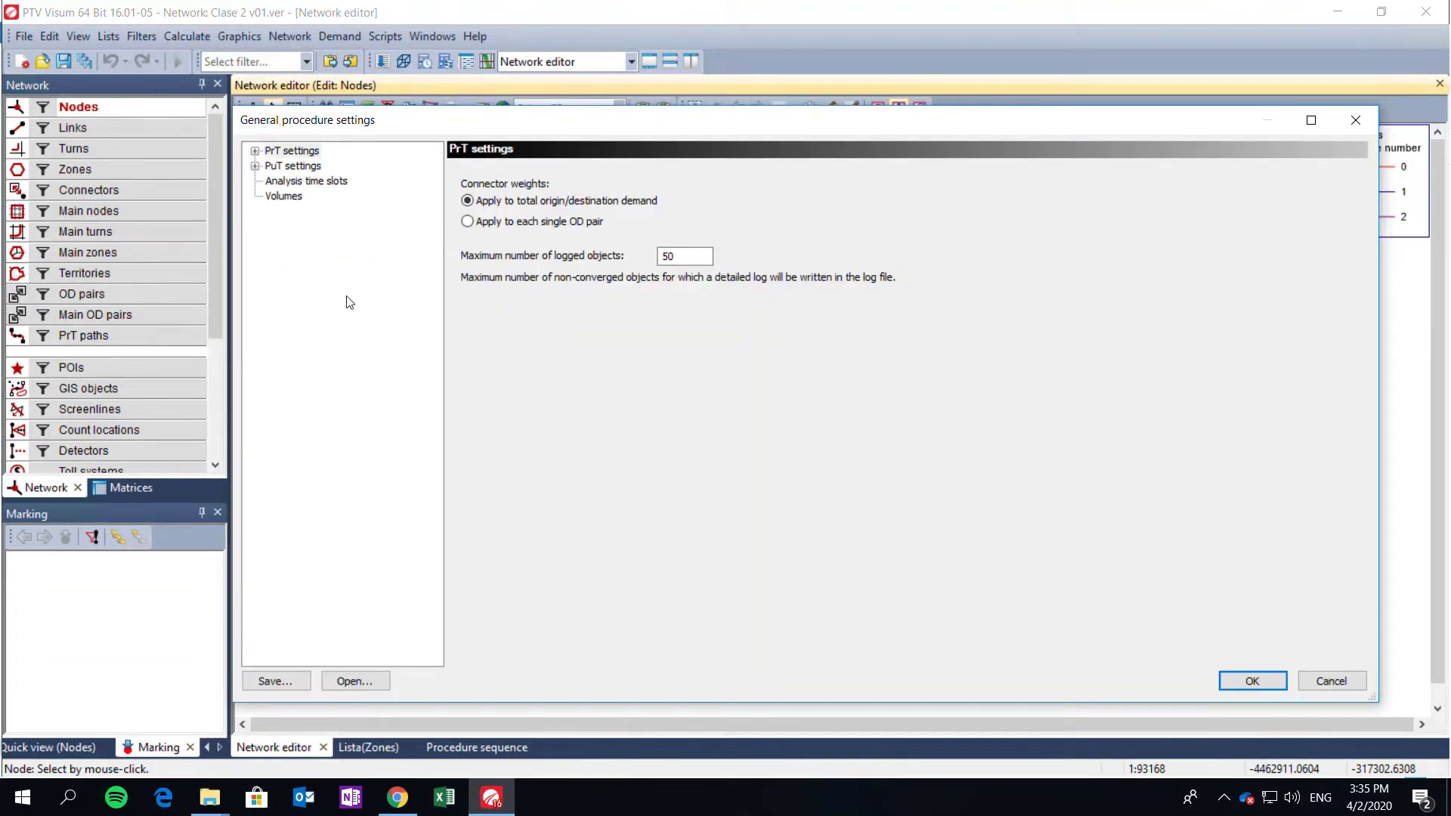
{"action": "left_click", "coordinate": [255, 151]}
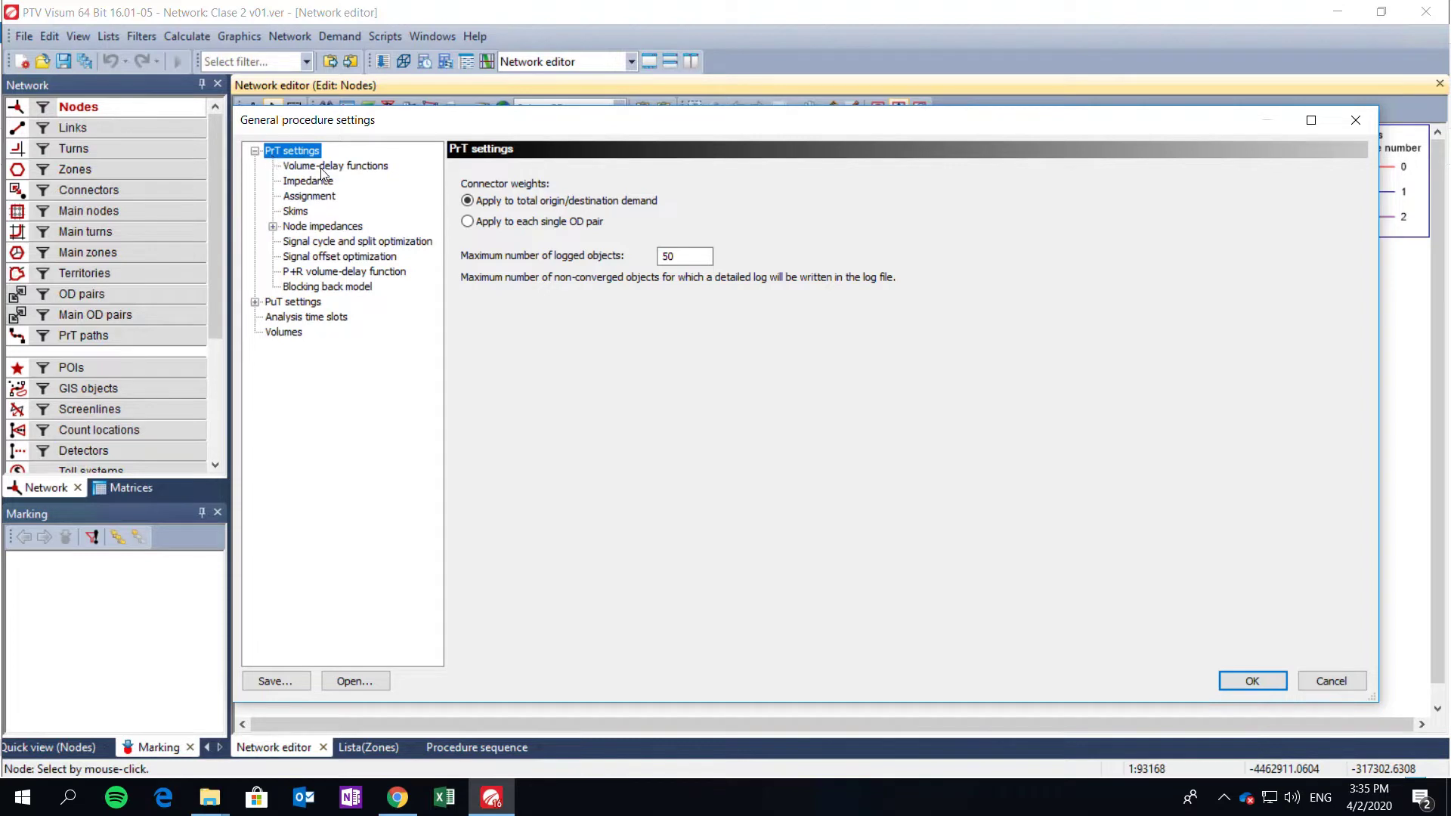
{"action": "left_click", "coordinate": [369, 167]}
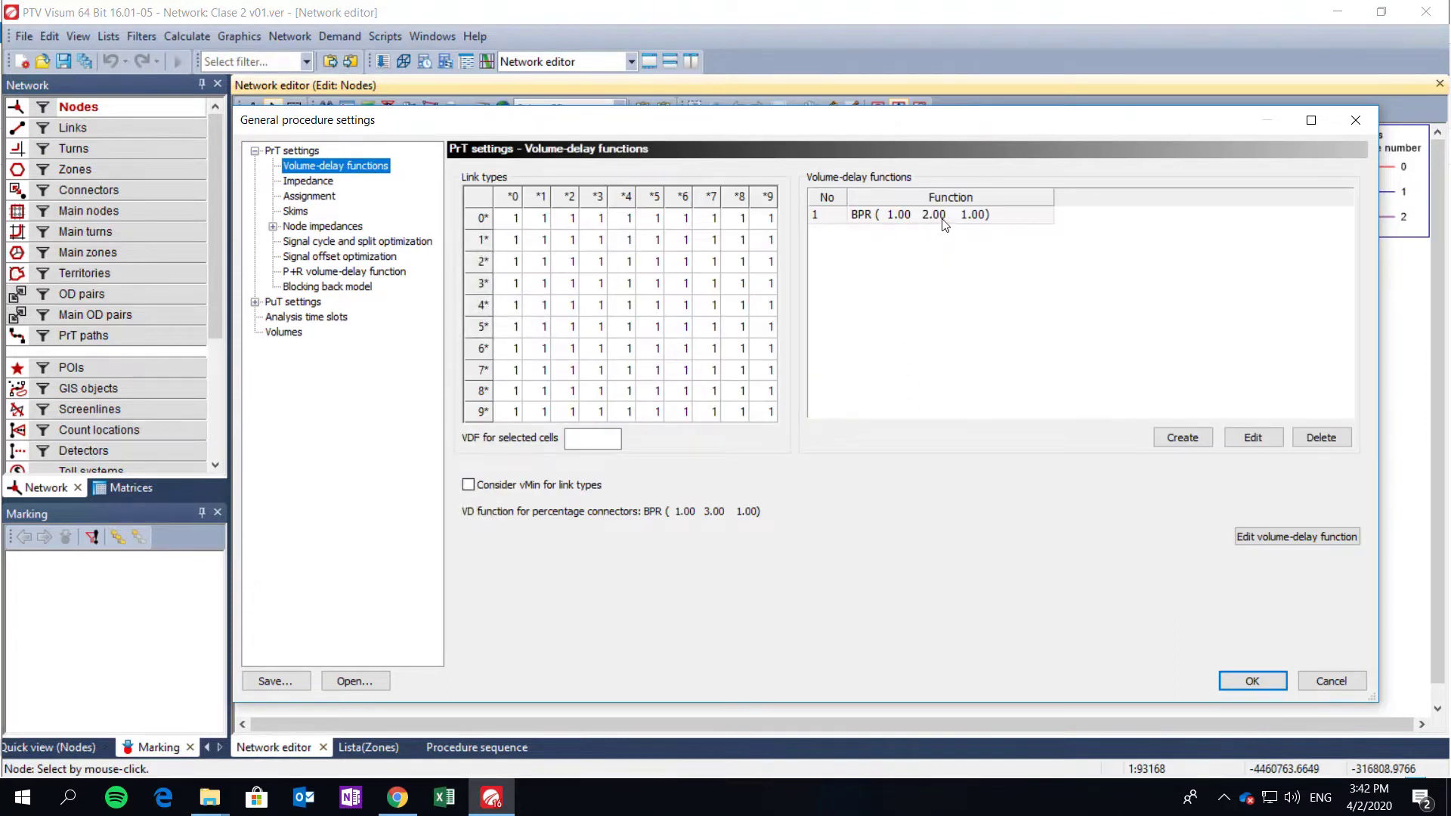
{"action": "left_click", "coordinate": [836, 215]}
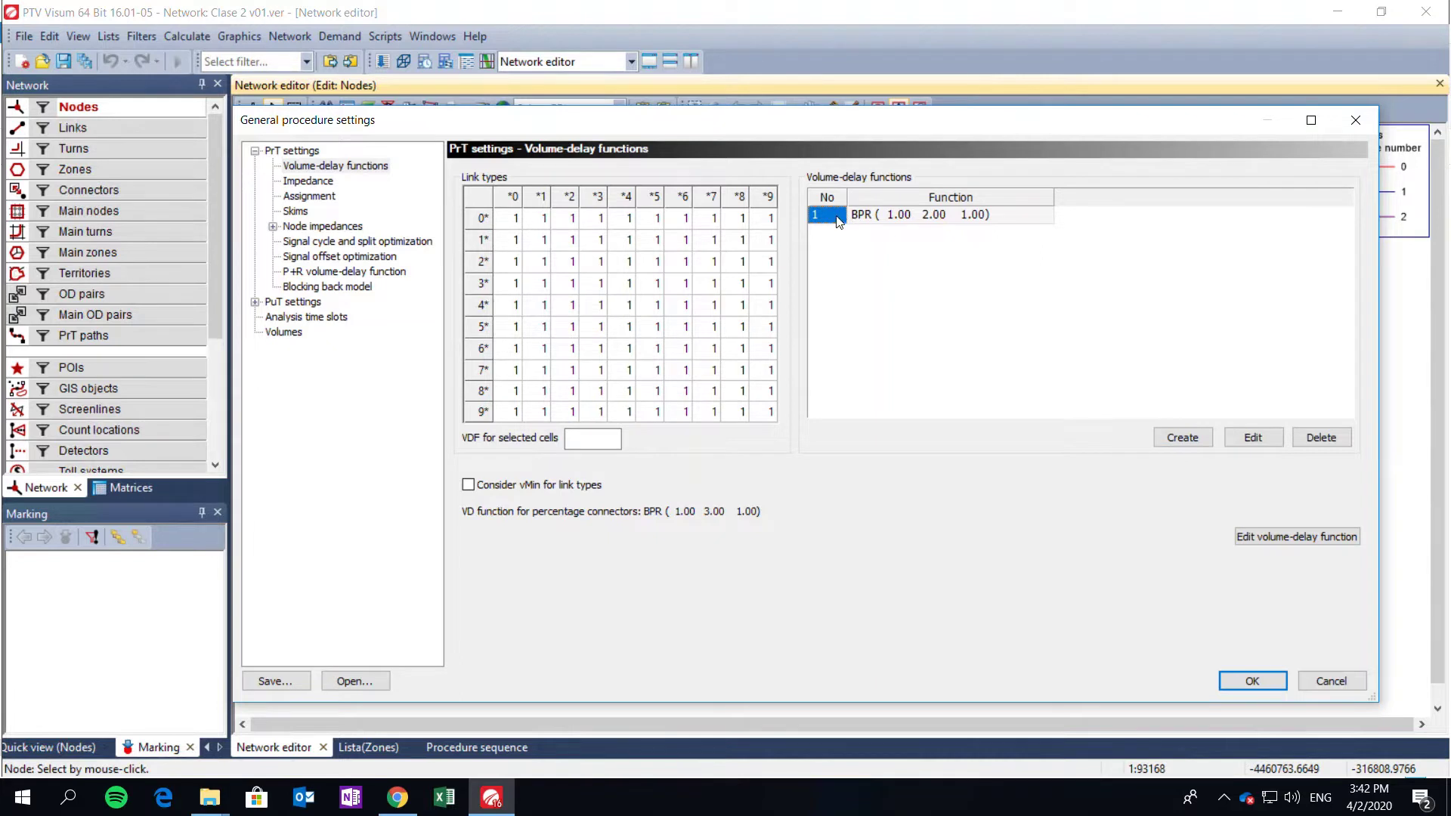
{"action": "left_click", "coordinate": [893, 217]}
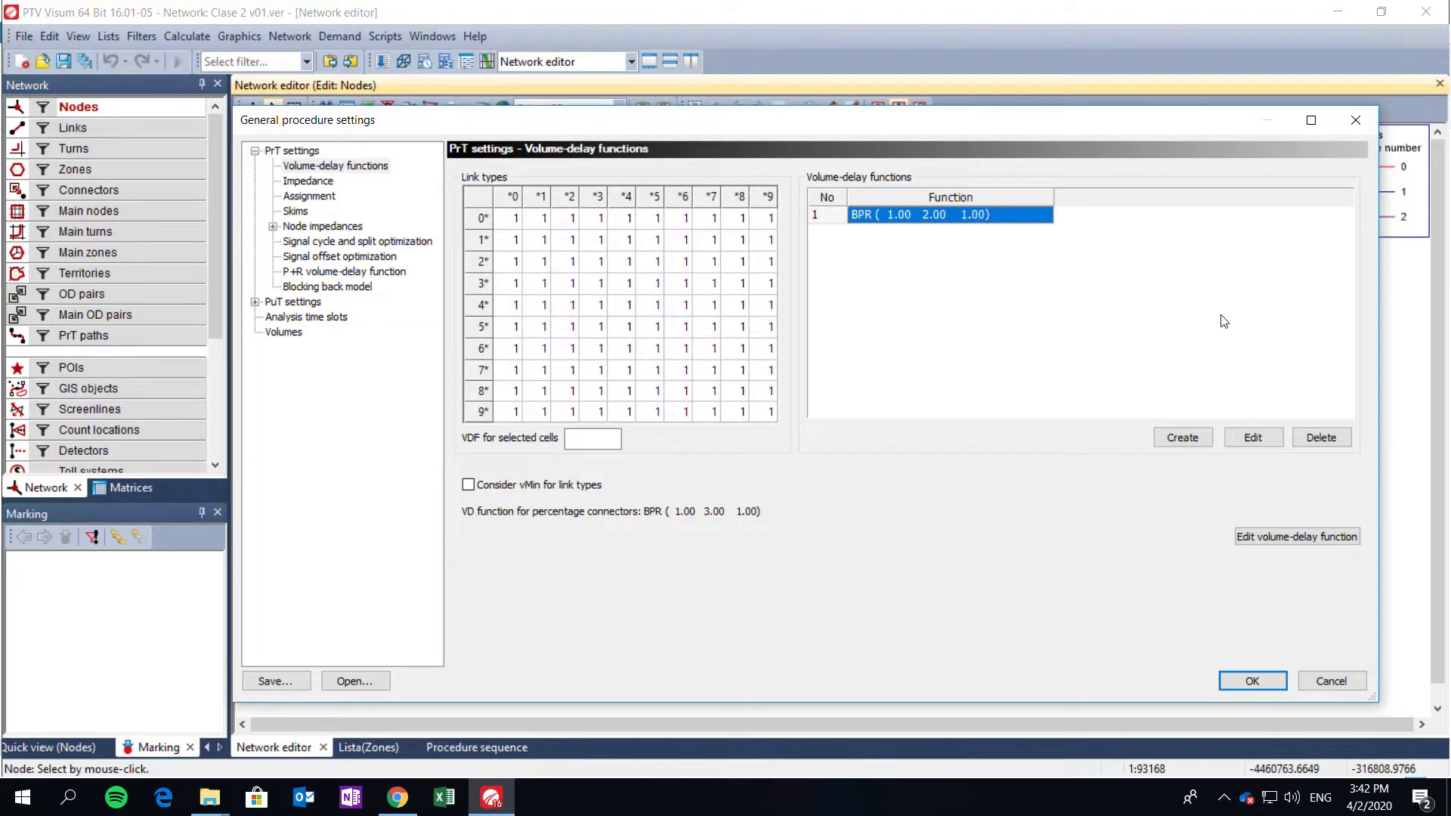
{"action": "left_click", "coordinate": [1251, 438]}
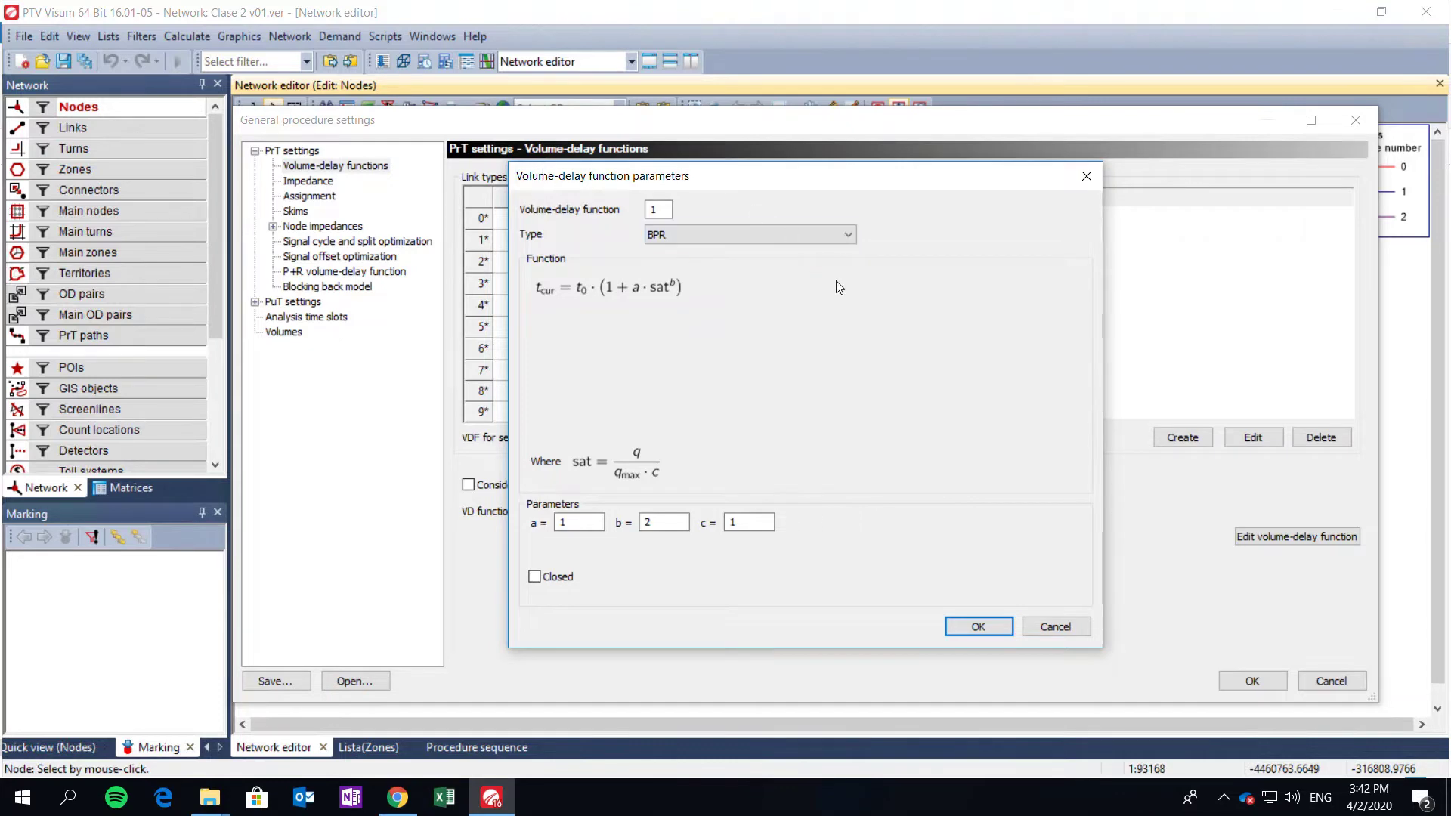
- Try the LOGISTIC type for volume-delay function 1 to inspect its formula and parameters
{"action": "left_click", "coordinate": [829, 235]}
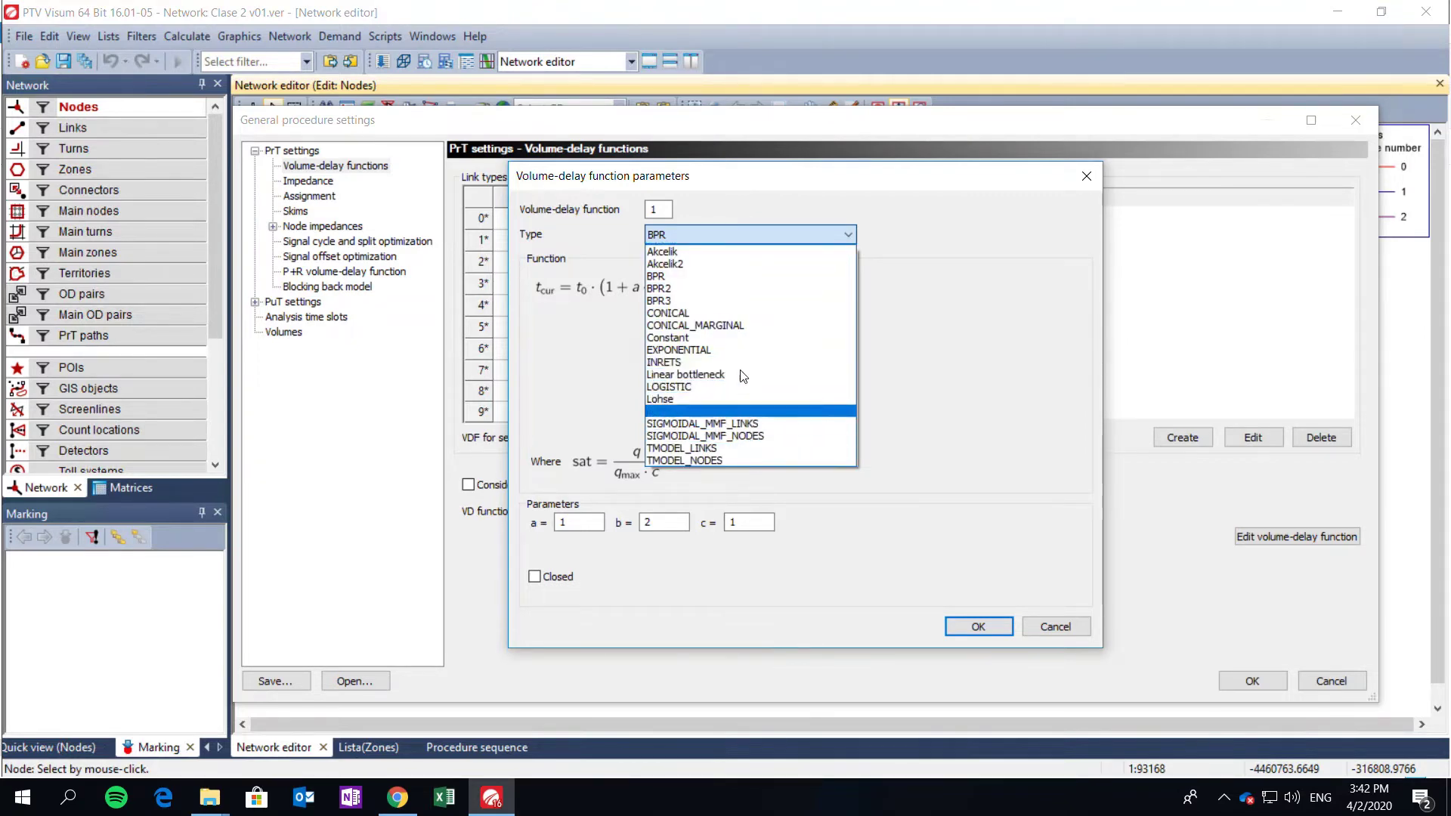
{"action": "left_click", "coordinate": [721, 285]}
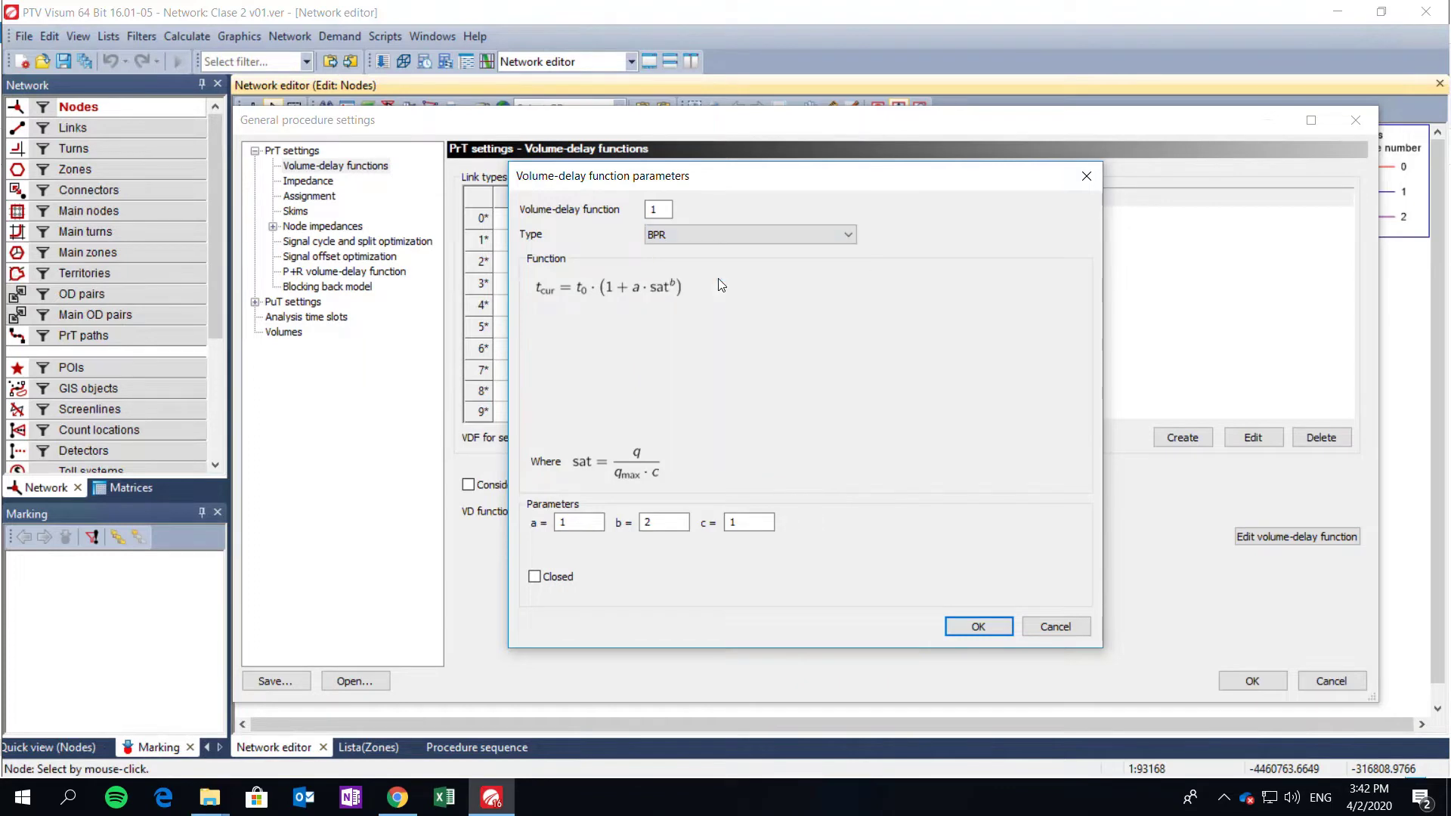
{"action": "left_click", "coordinate": [769, 238]}
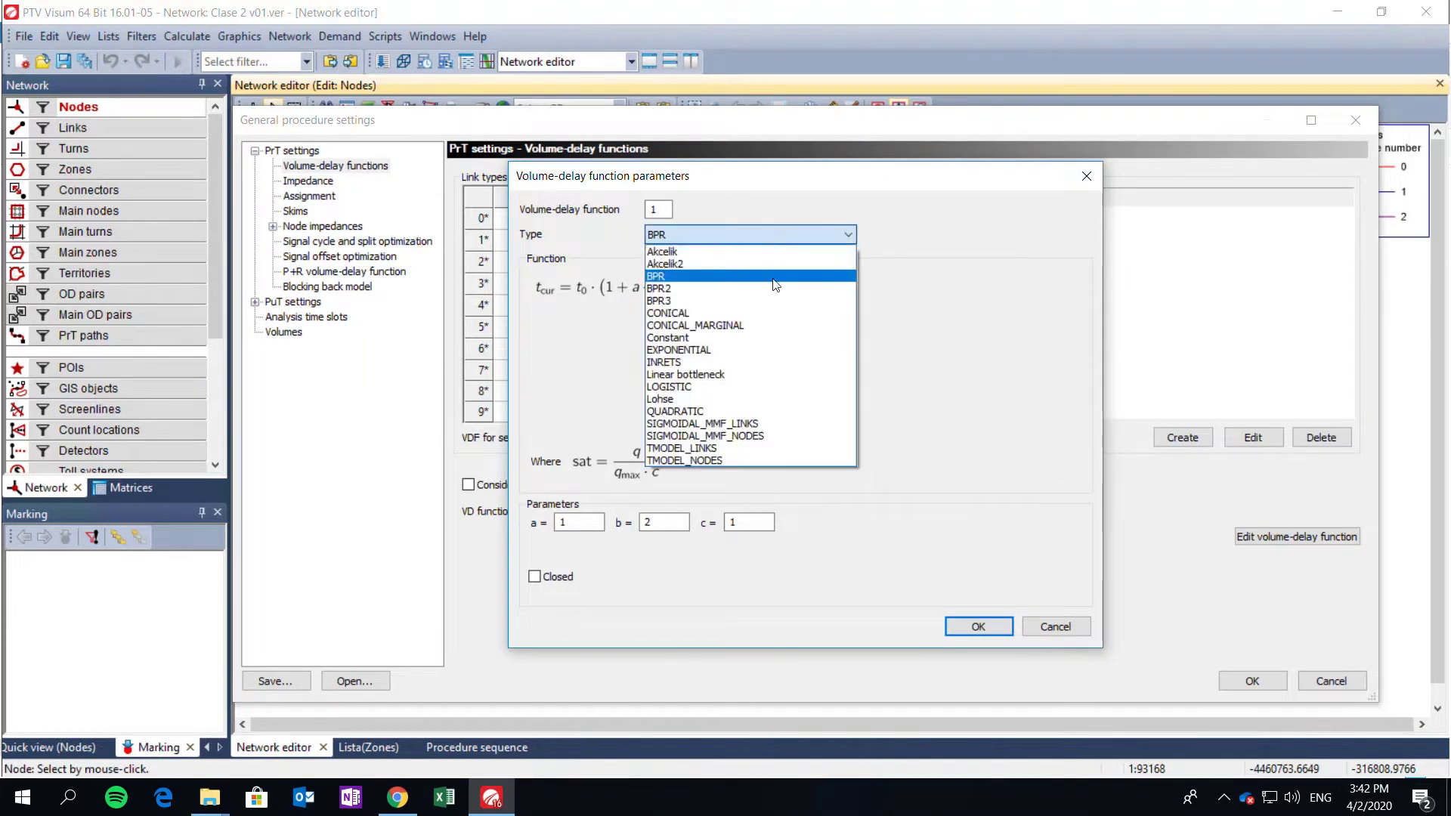
{"action": "left_click", "coordinate": [747, 387]}
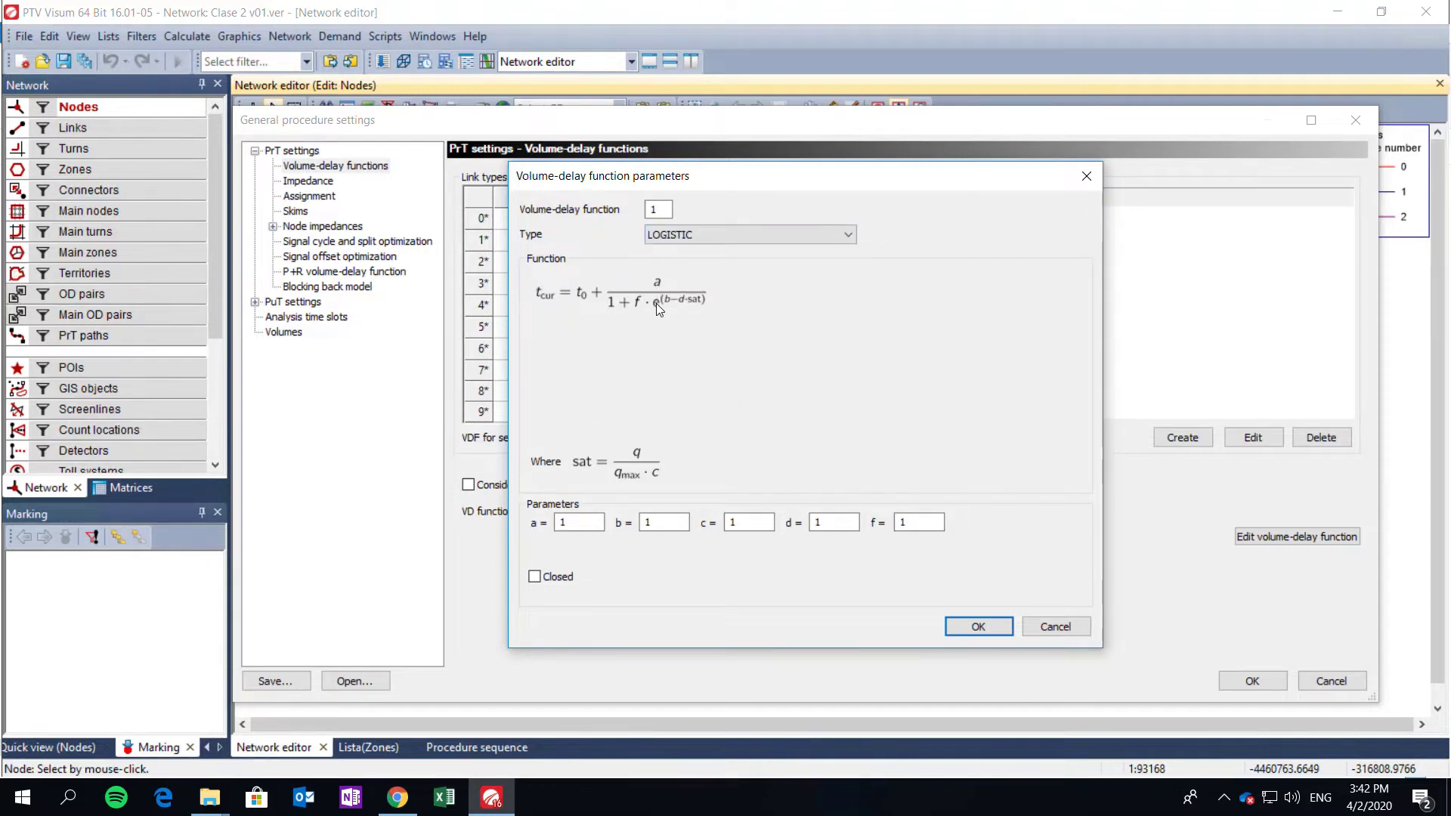
{"action": "left_click", "coordinate": [583, 527]}
- Set the type of volume-delay function 1 to BPR and accept its parameters
{"action": "left_click", "coordinate": [792, 236]}
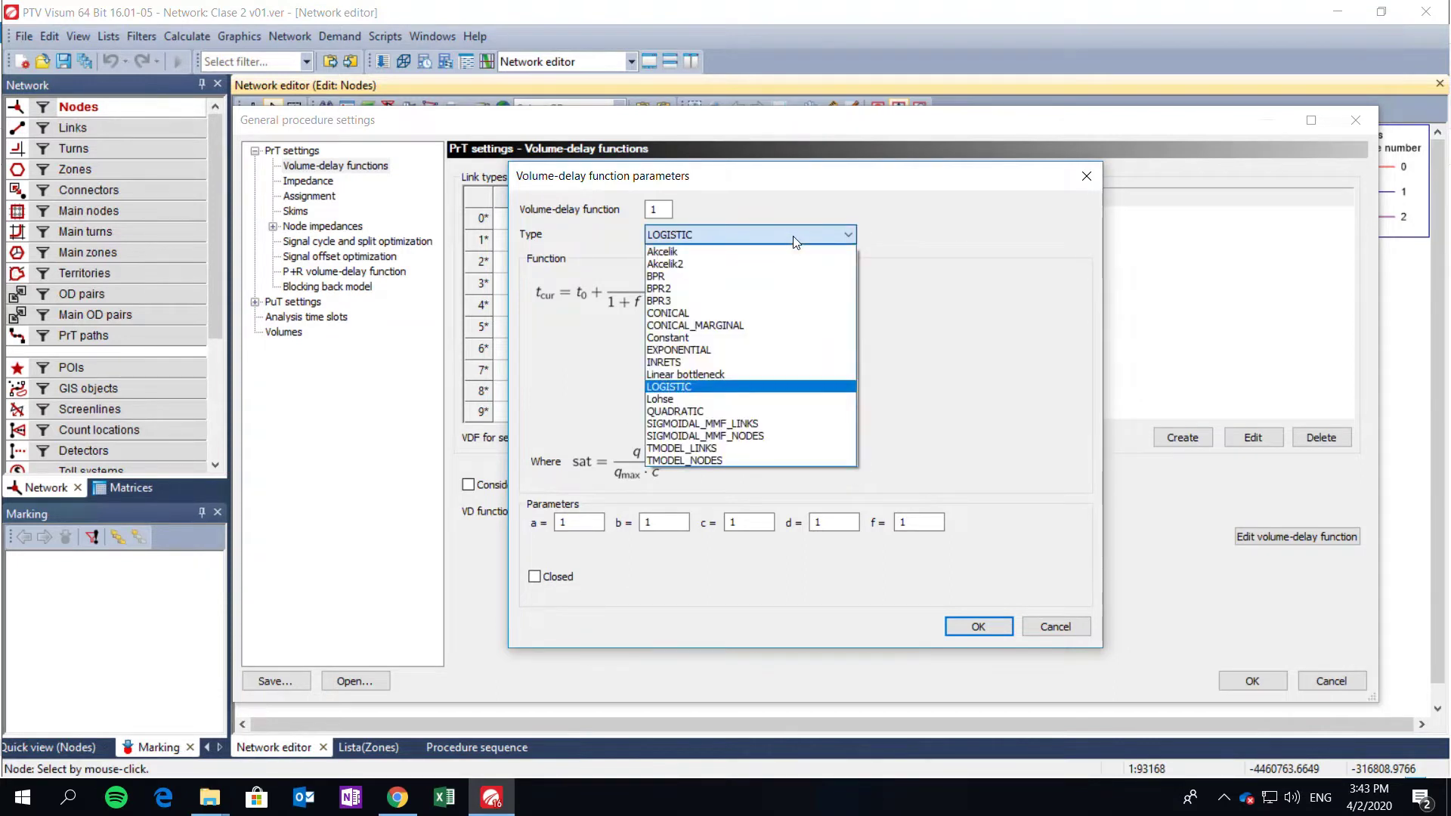
{"action": "left_click", "coordinate": [711, 277]}
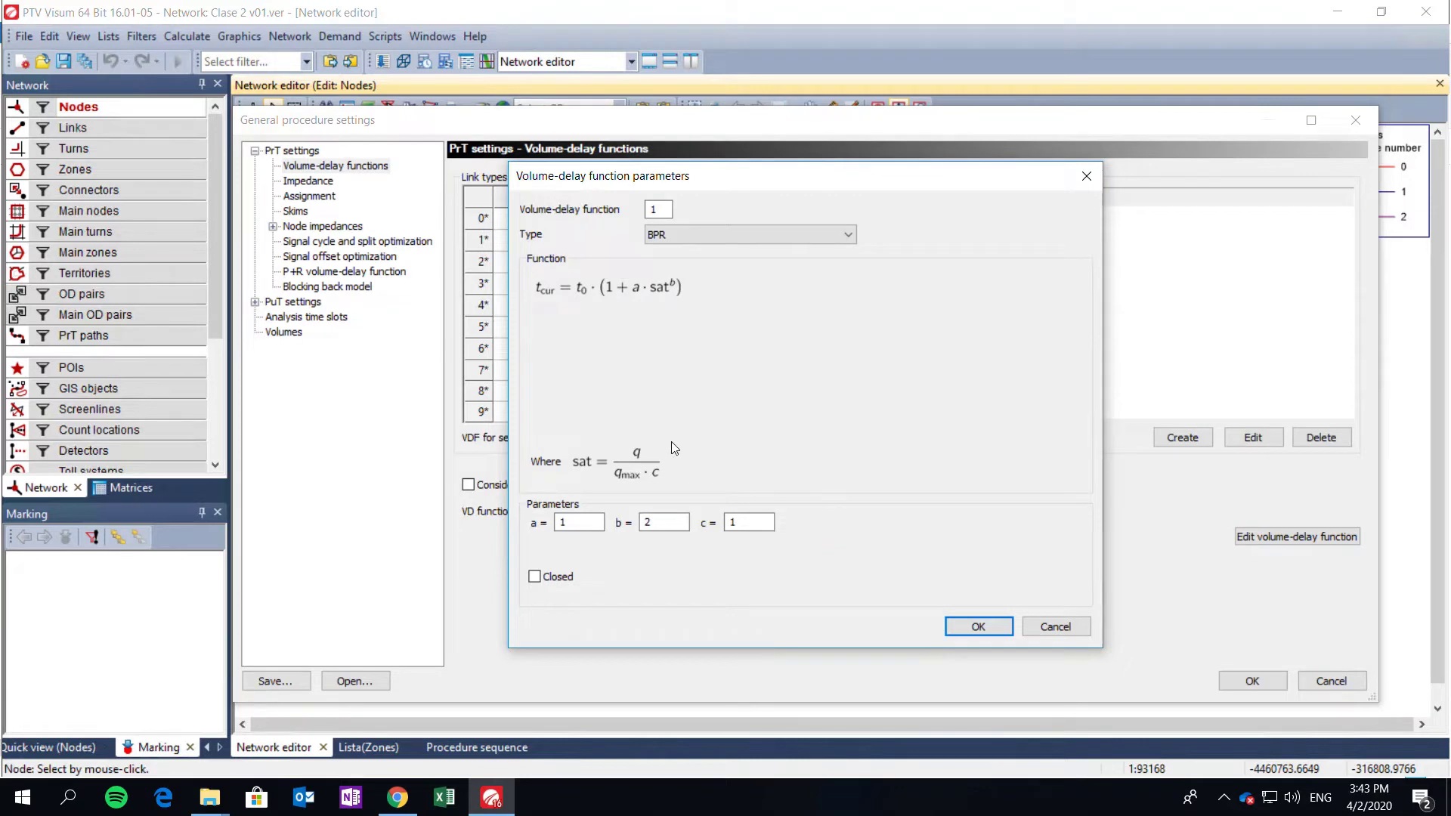
{"action": "left_click", "coordinate": [977, 626]}
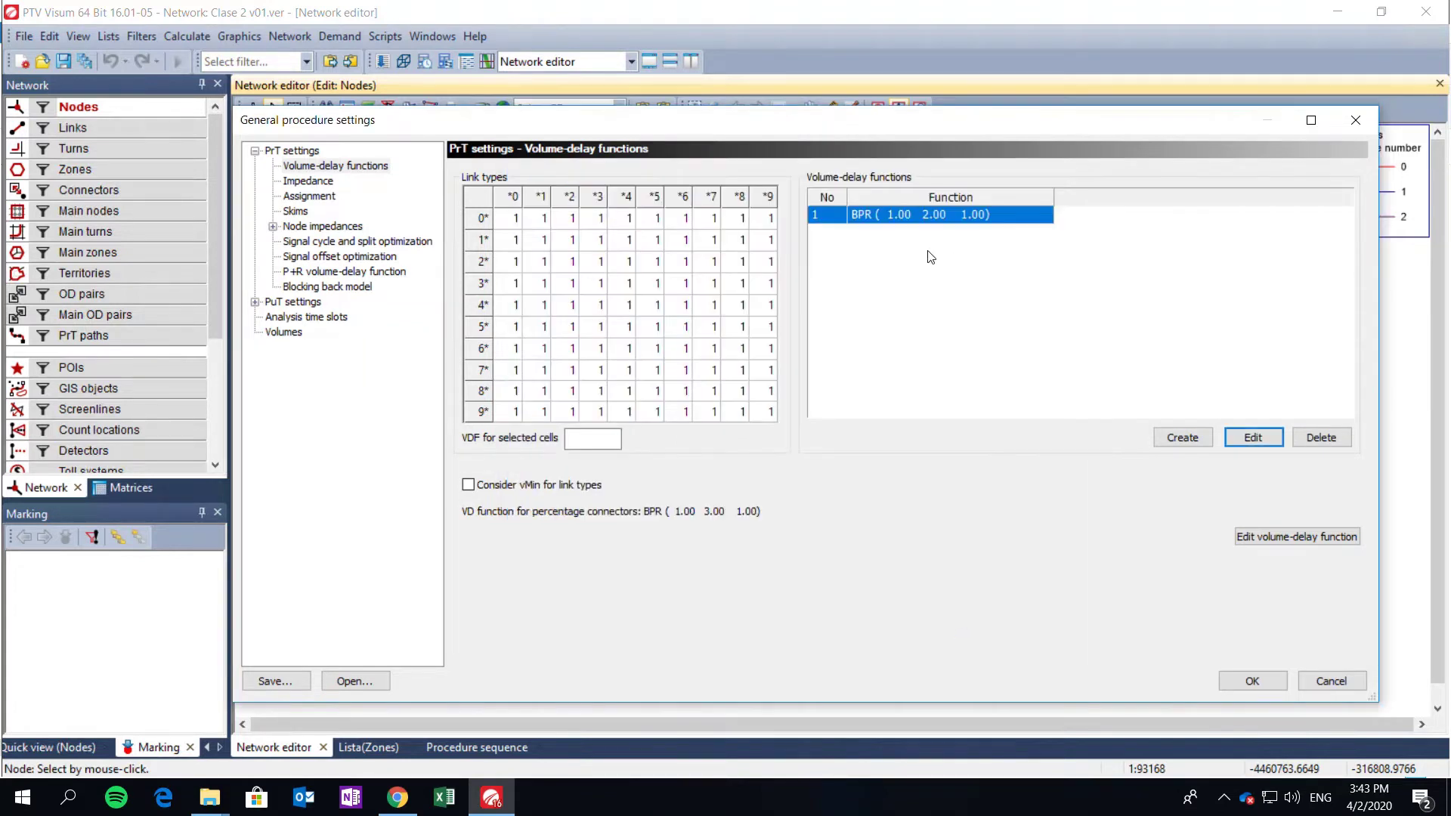
- Examine which volume-delay function is assigned to each link type, and close the general procedure settings with acceptance
{"action": "left_click", "coordinate": [823, 218]}
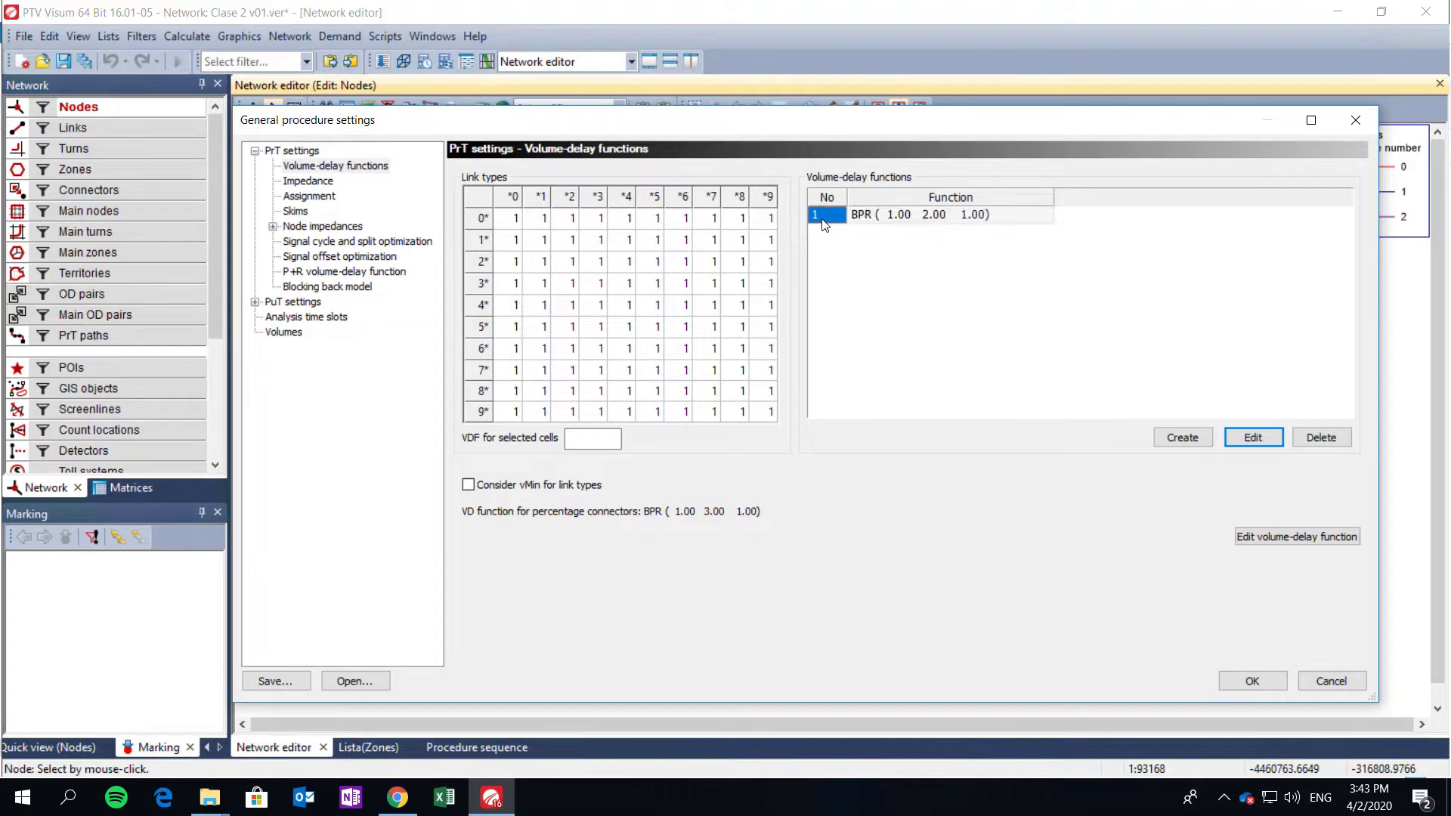
{"action": "left_click", "coordinate": [848, 219]}
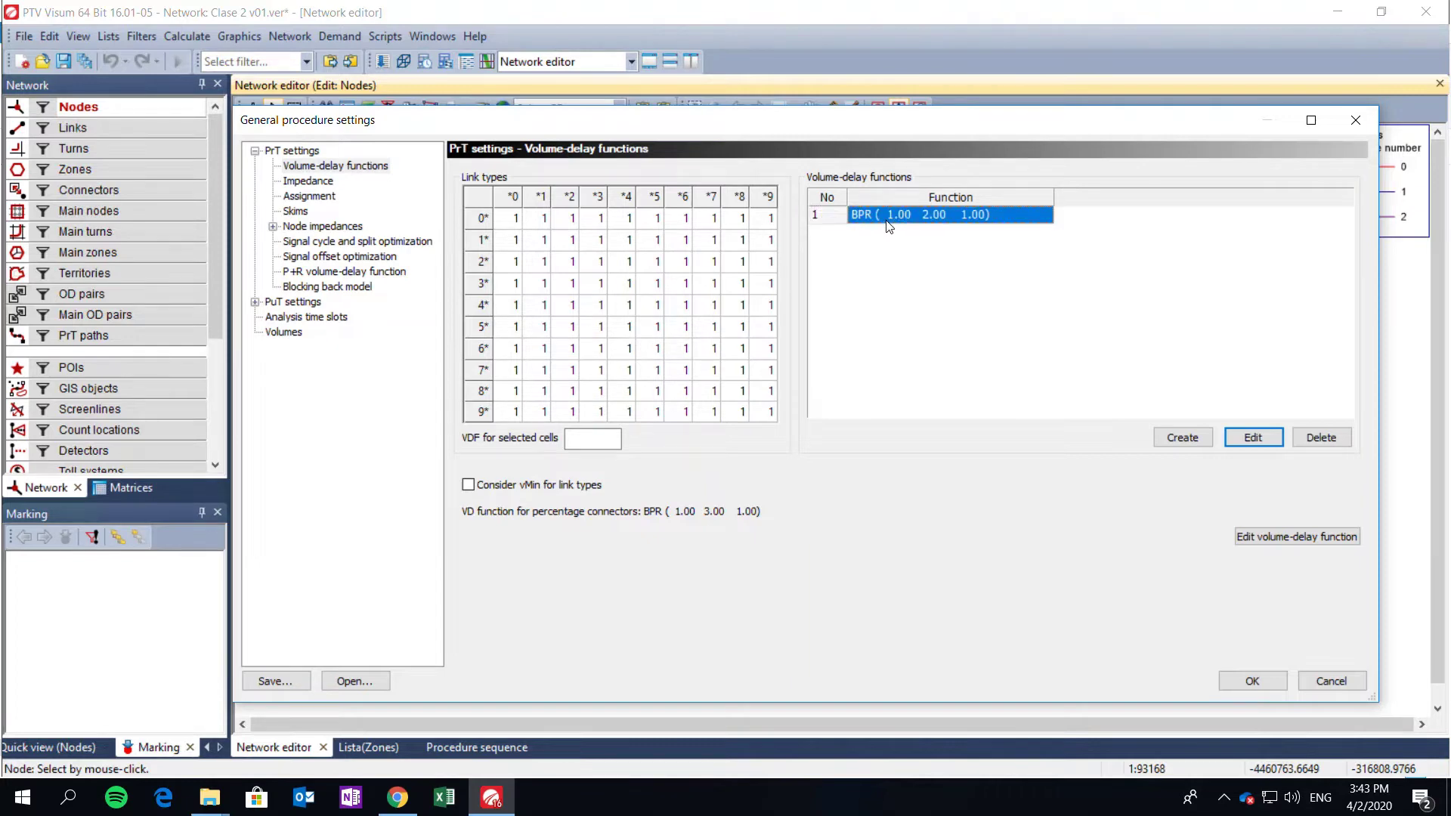
{"action": "left_click", "coordinate": [823, 214]}
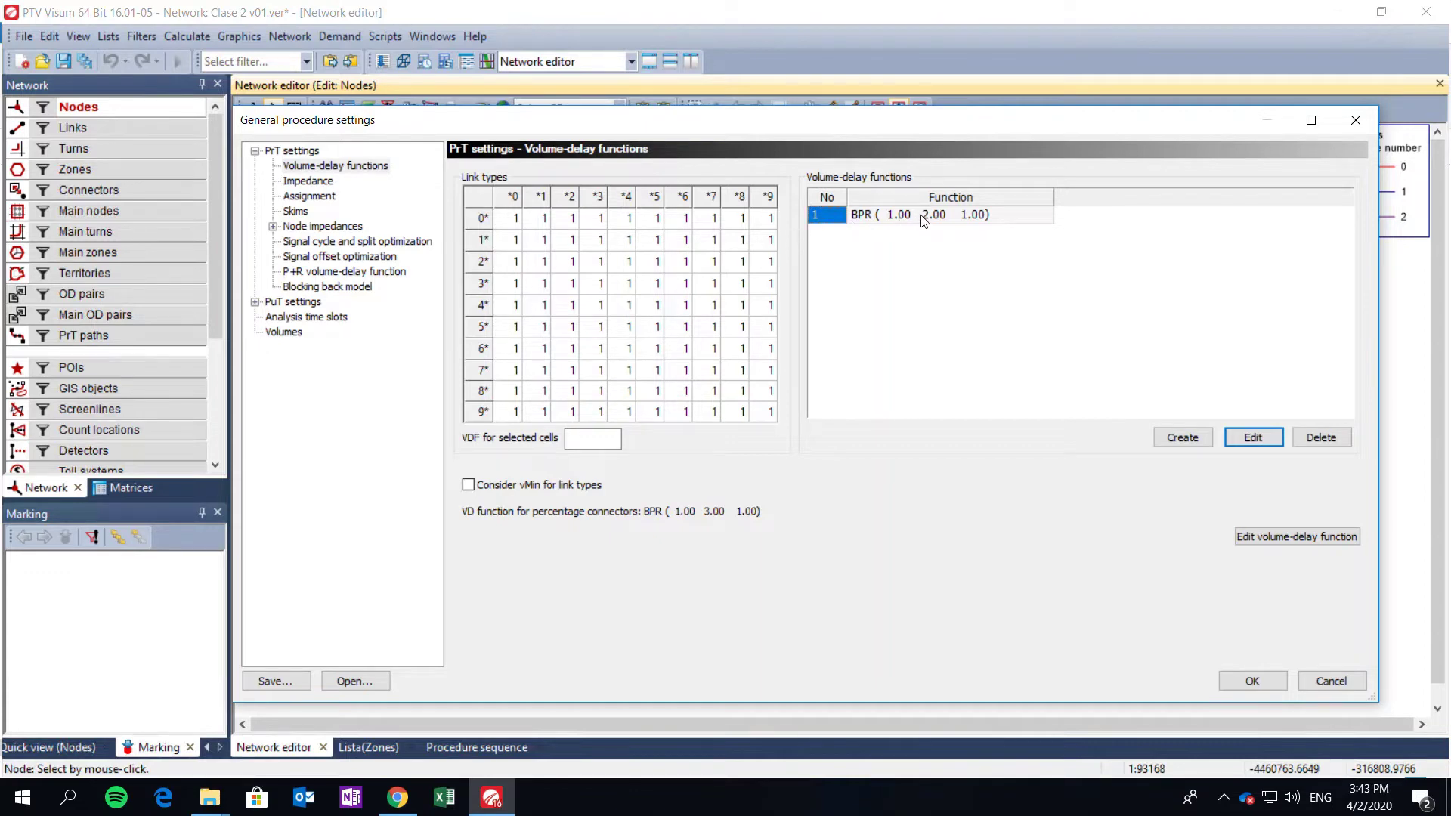
{"action": "left_click", "coordinate": [511, 224]}
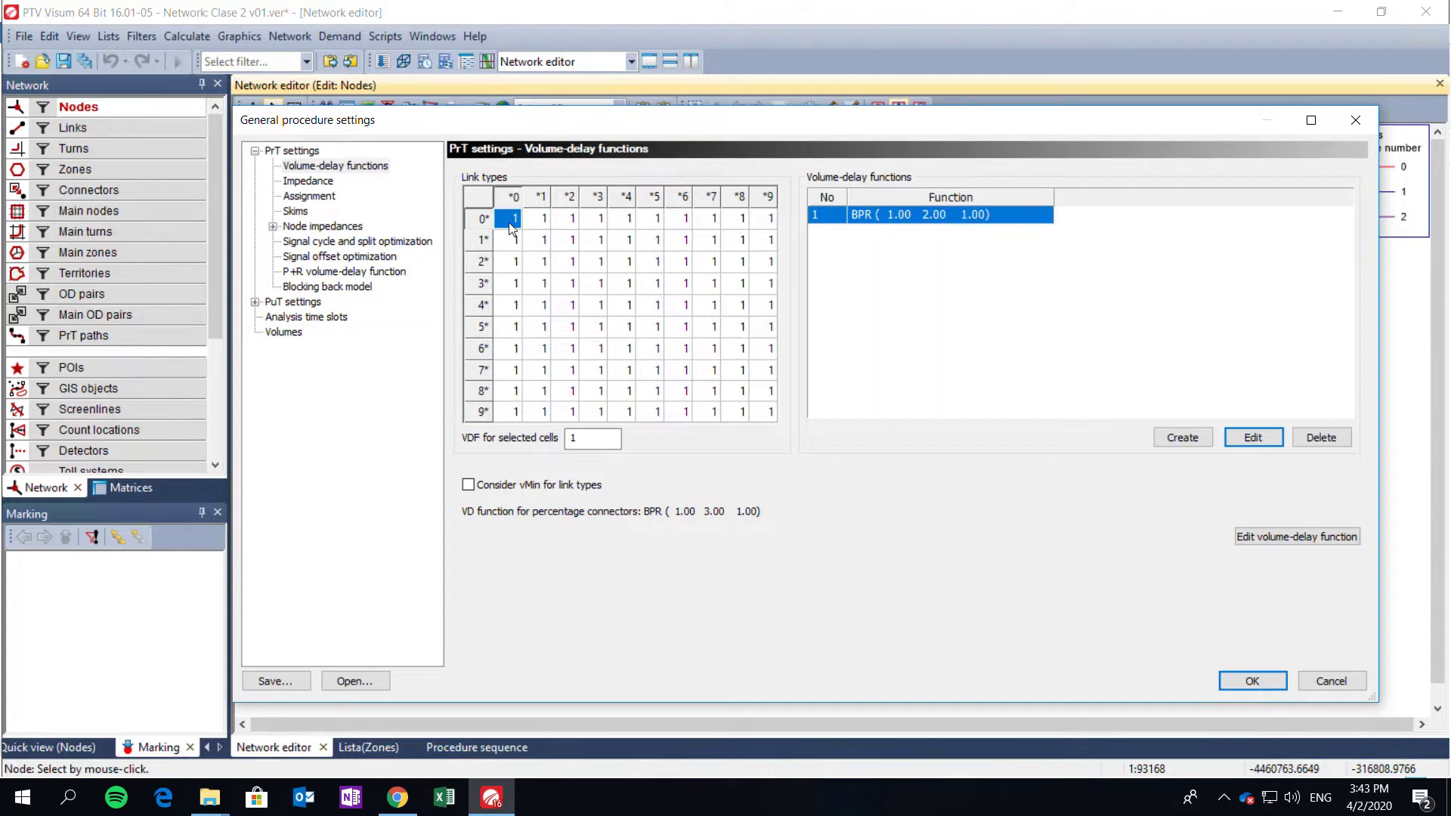
{"action": "left_click", "coordinate": [515, 221]}
{"action": "left_click", "coordinate": [542, 224]}
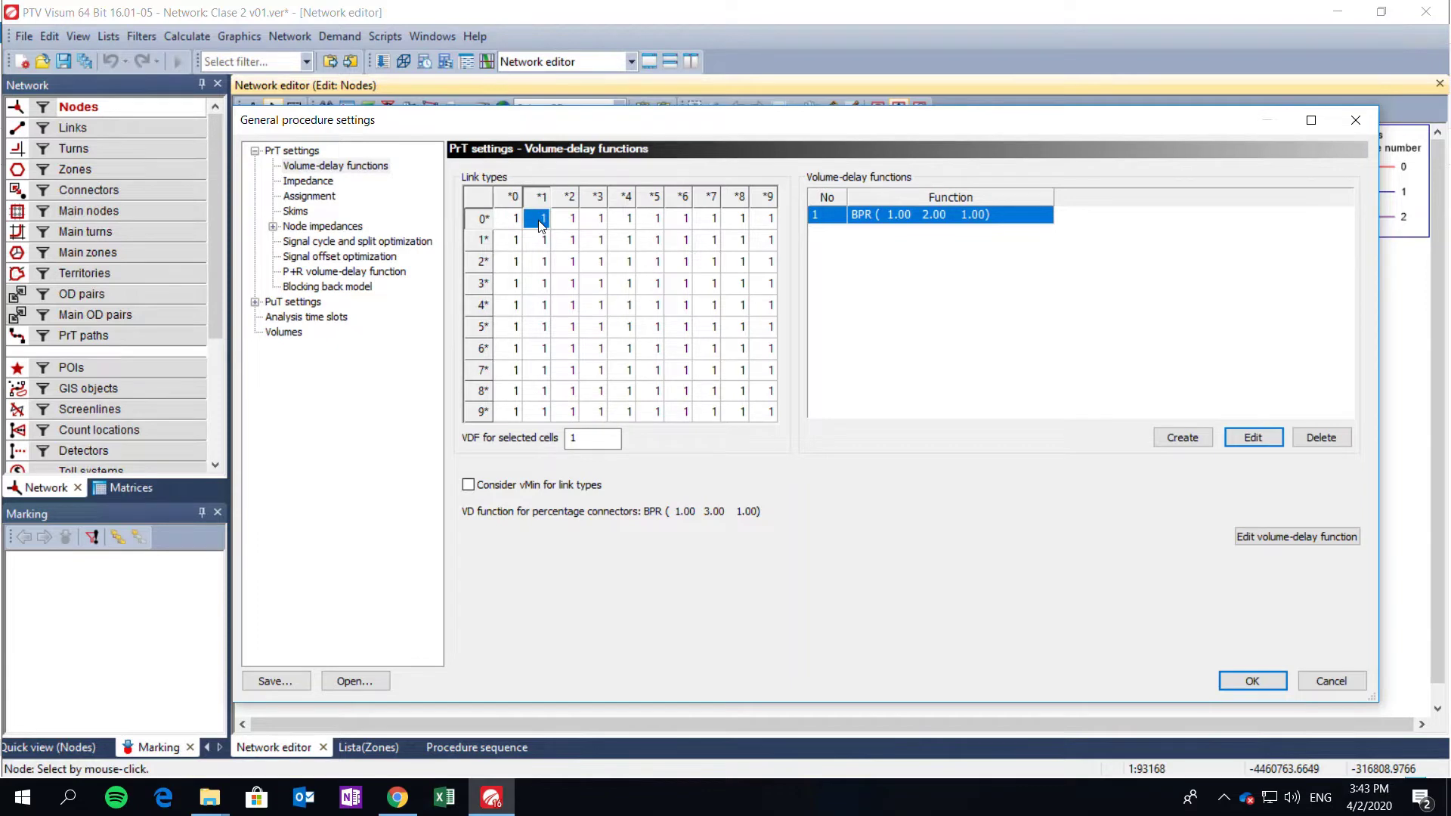
{"action": "left_click", "coordinate": [484, 201]}
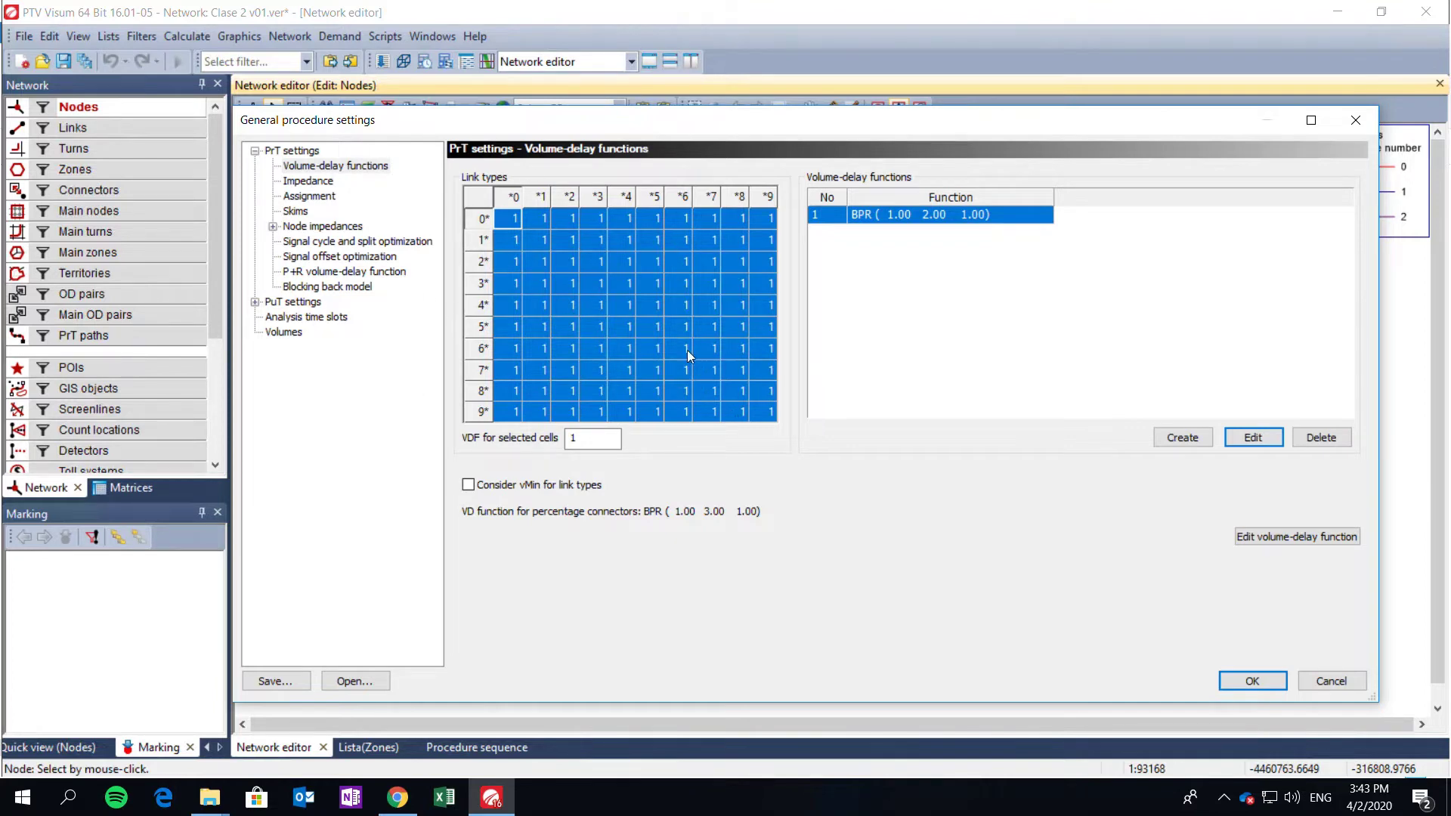
{"action": "left_click", "coordinate": [586, 324]}
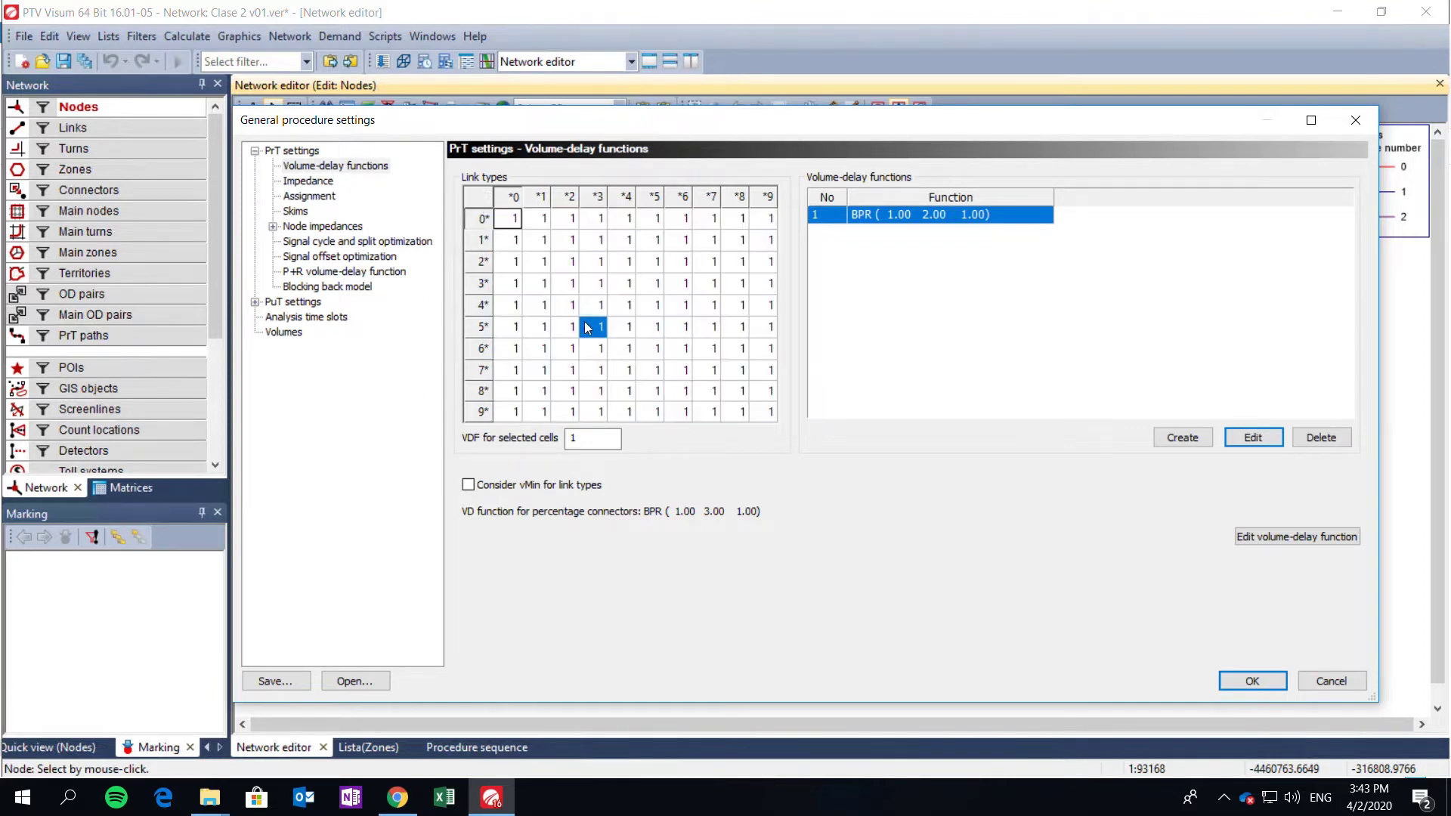
{"action": "left_click", "coordinate": [519, 220]}
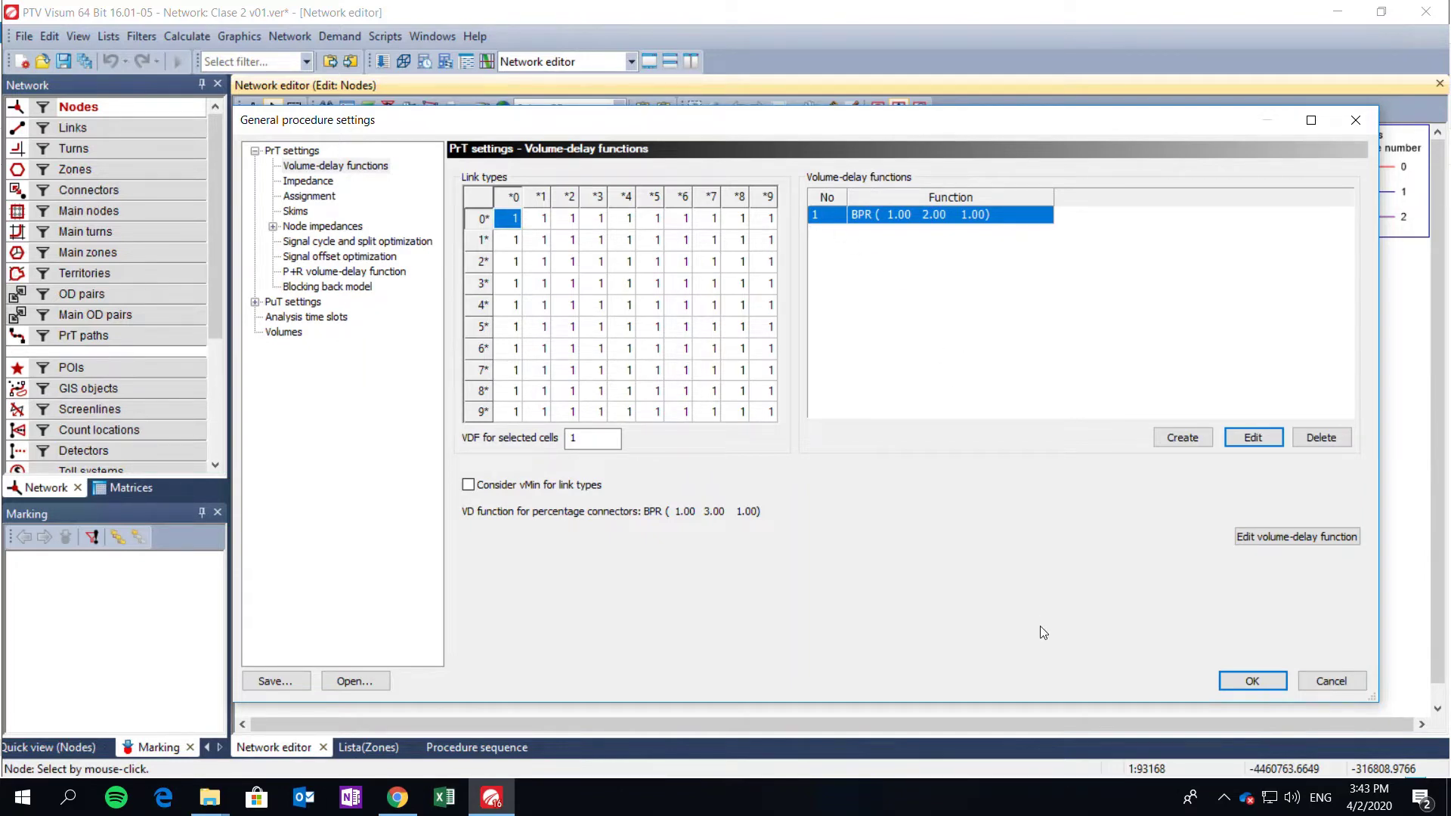
{"action": "left_click", "coordinate": [1247, 685]}
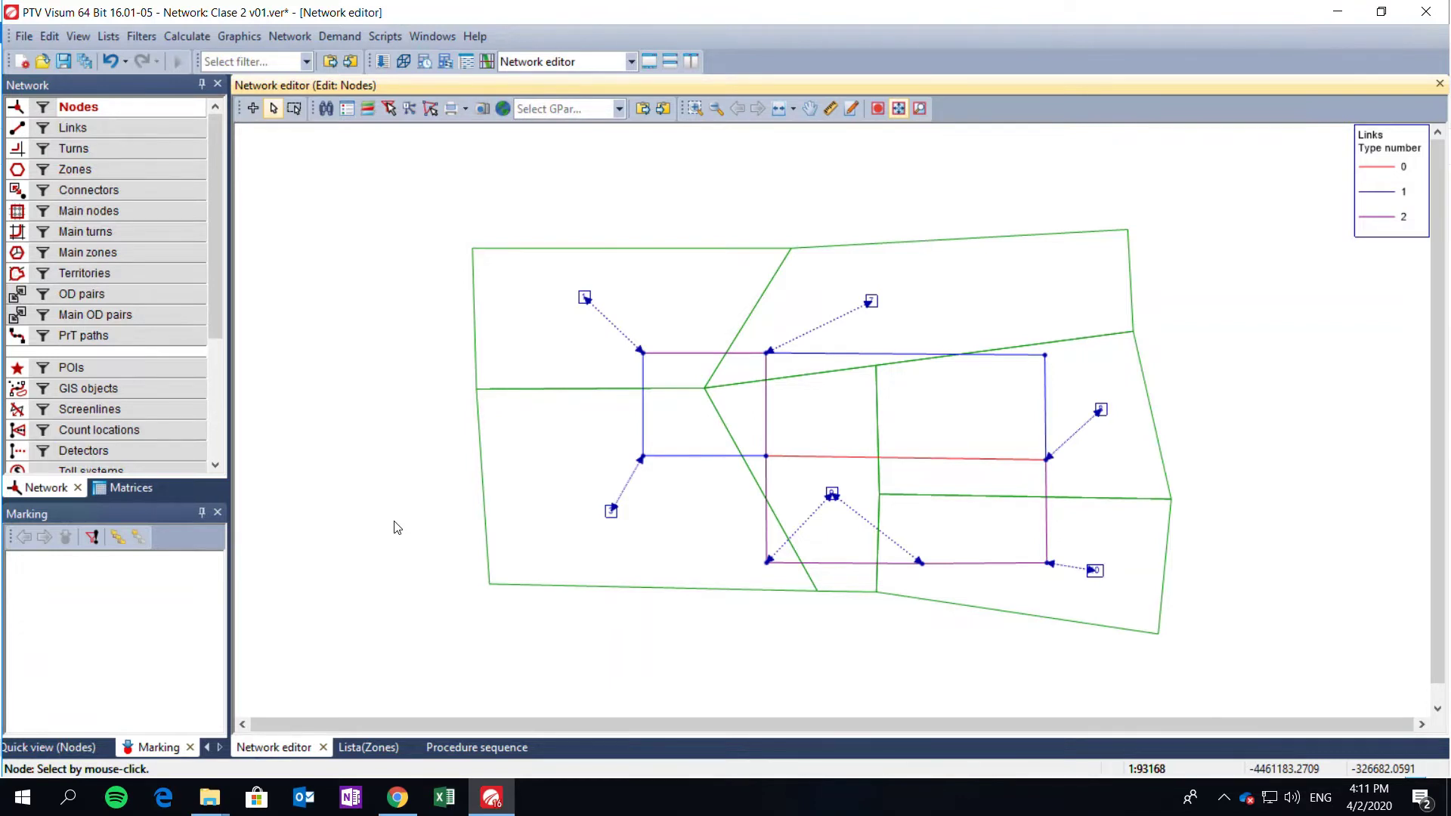
- Create a new demand model and name it "Bogota hora pico de la mañana"
{"action": "left_click", "coordinate": [345, 39]}
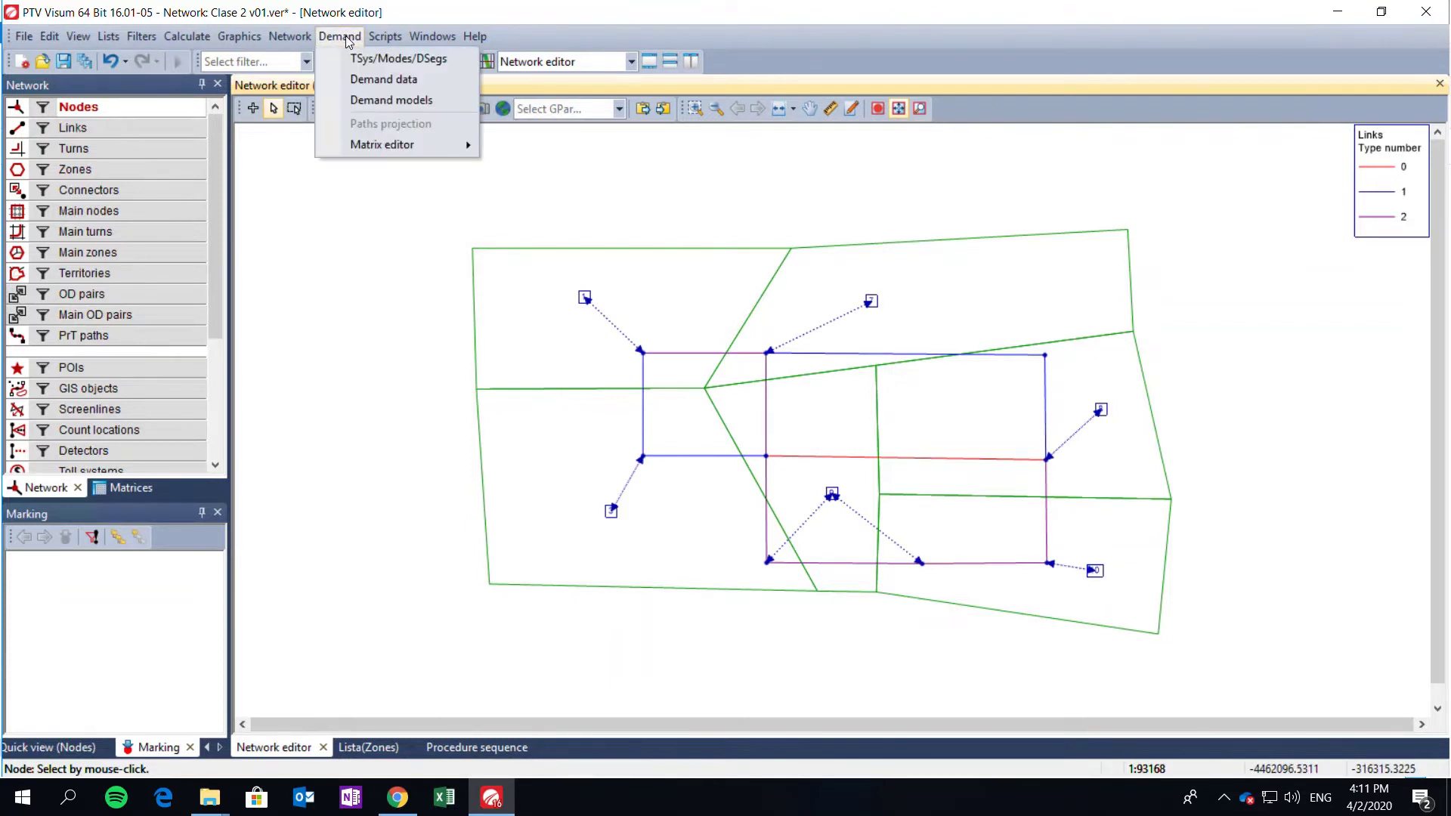
{"action": "left_click", "coordinate": [387, 101]}
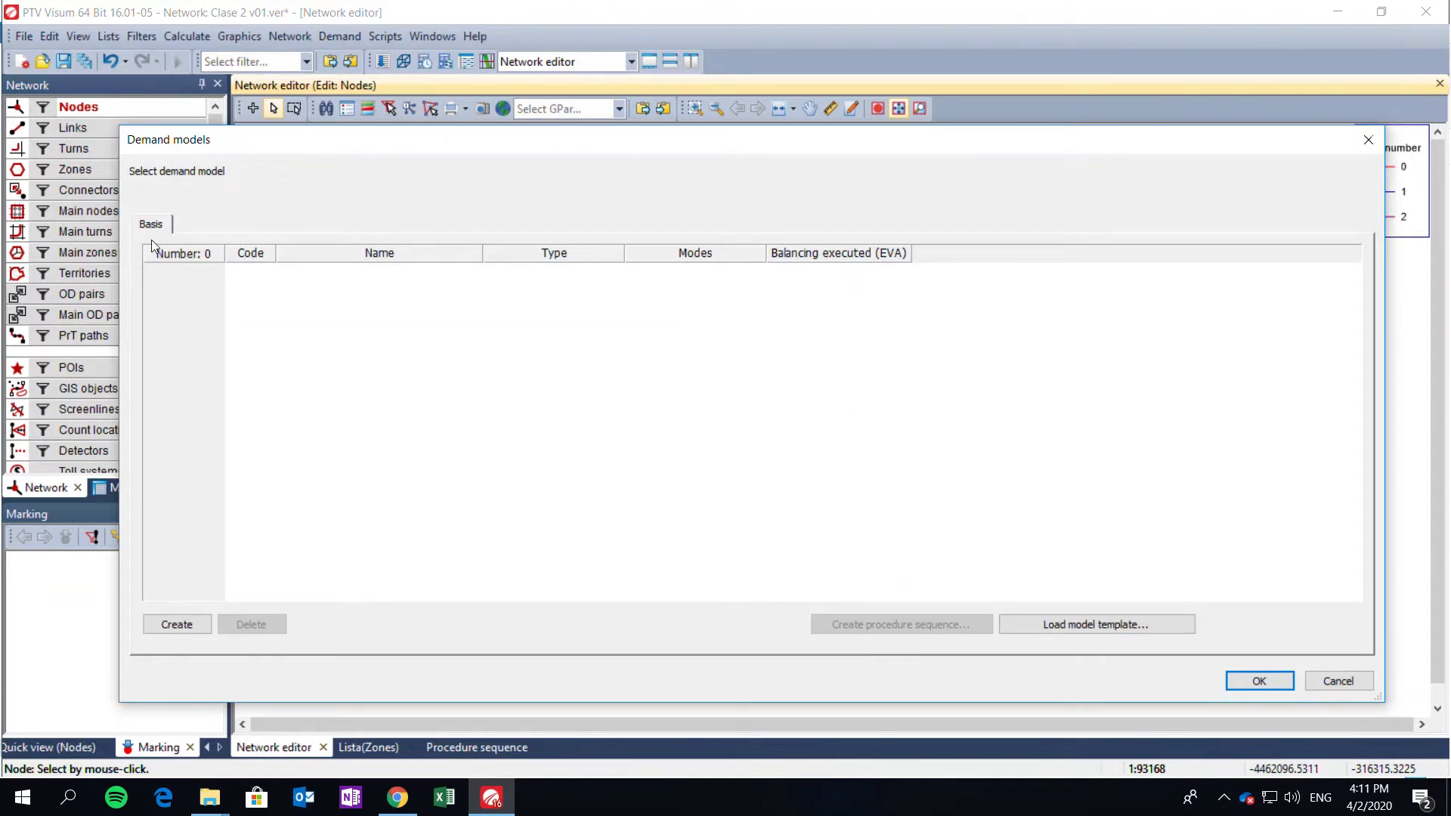
{"action": "left_click", "coordinate": [190, 629]}
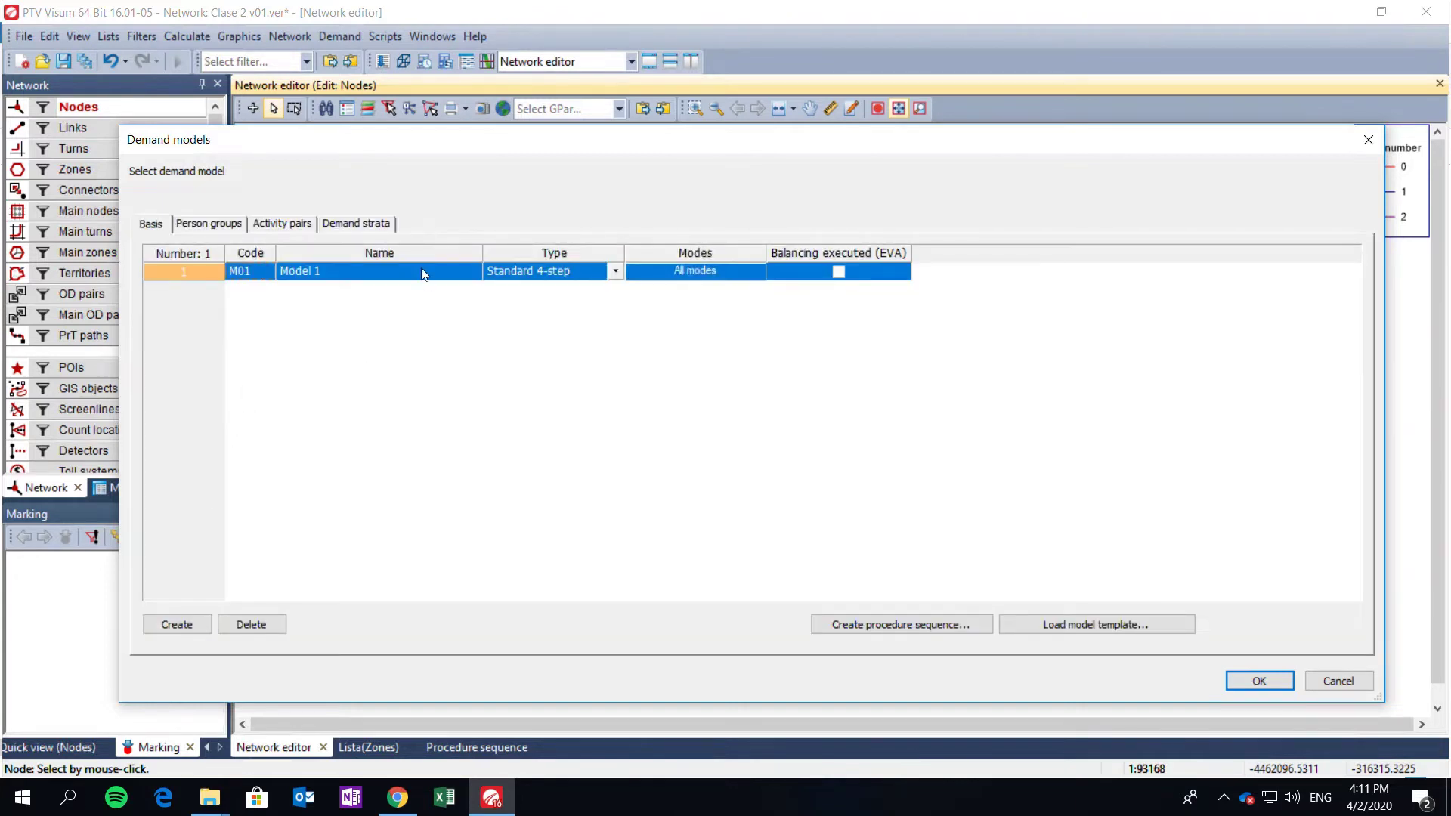
{"action": "left_click", "coordinate": [381, 276]}
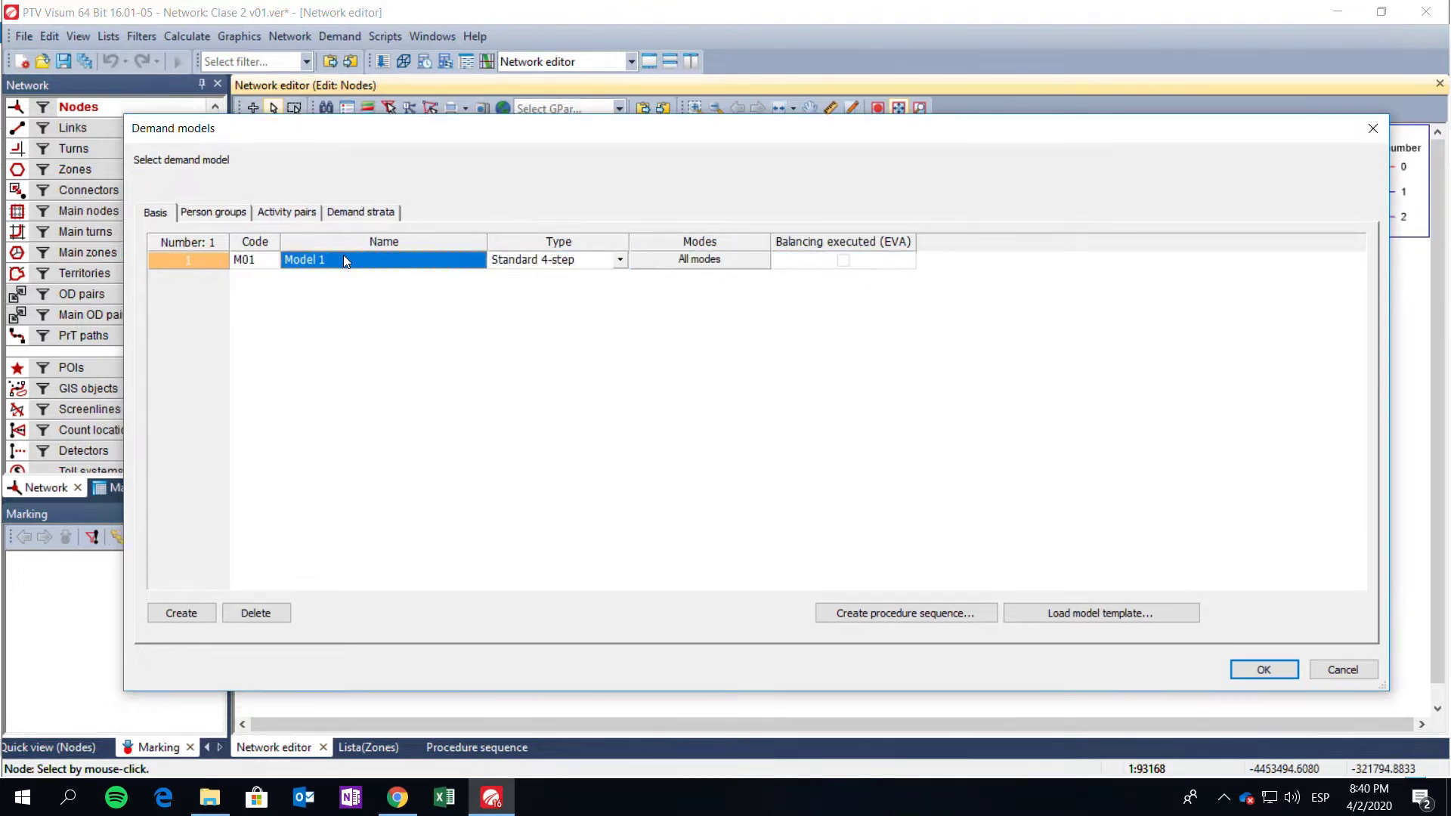
{"action": "type", "text": "B"}
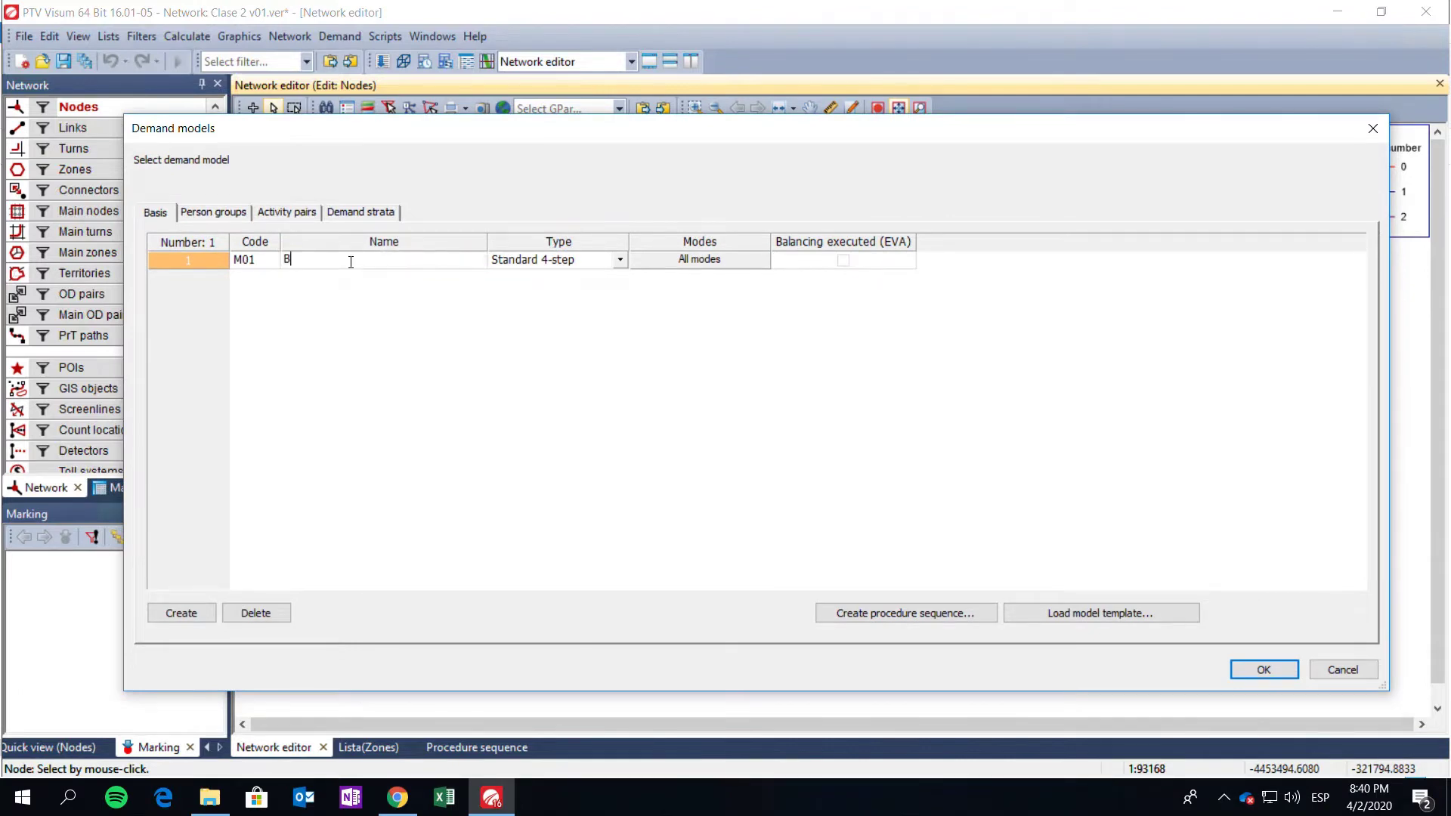
{"action": "type", "text": "ogota hora pico de la mañana"}
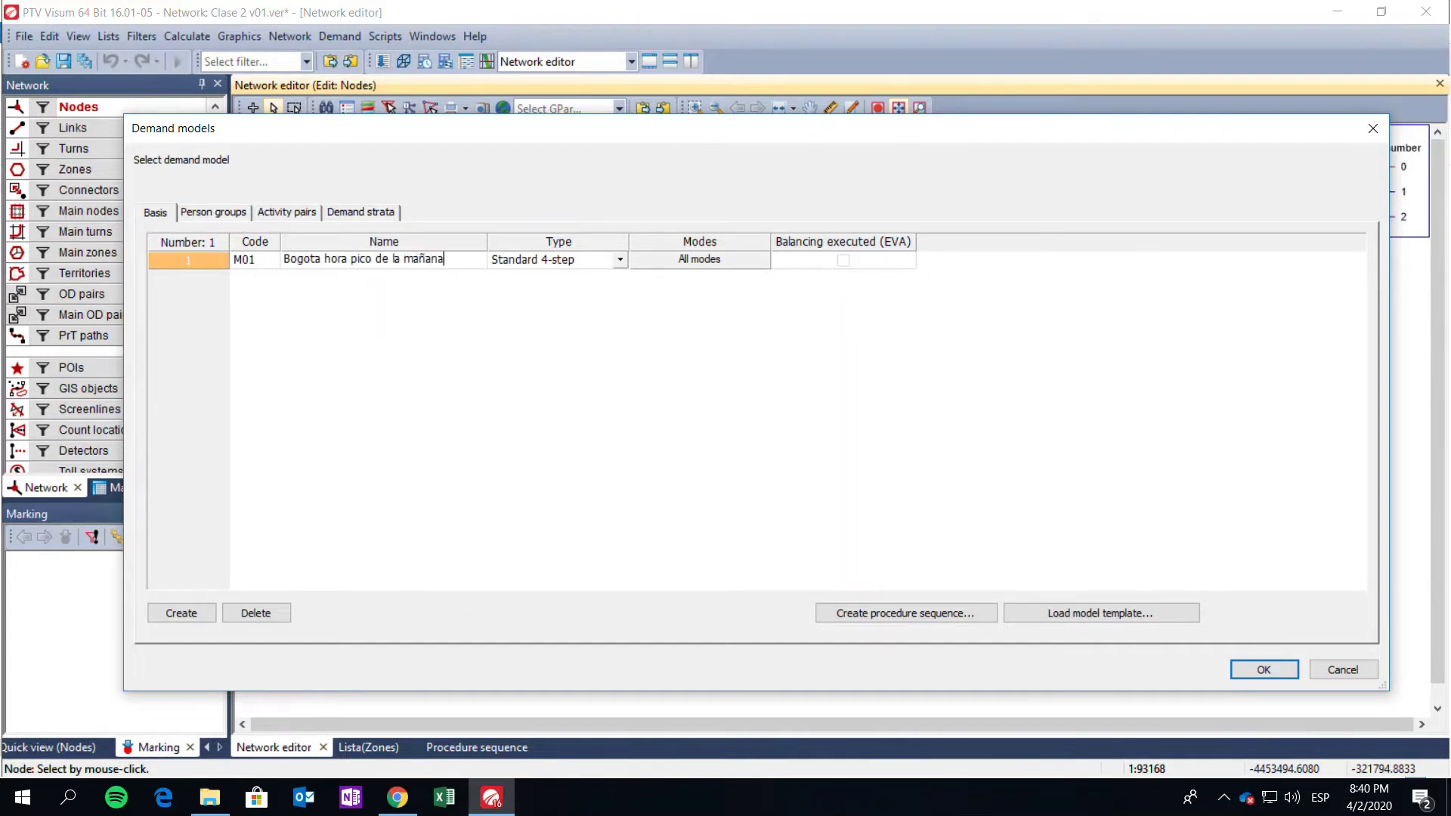
- Keep the demand model's type as Standard 4-step and accept both modes, Car and Transporte público
{"action": "left_click", "coordinate": [535, 264]}
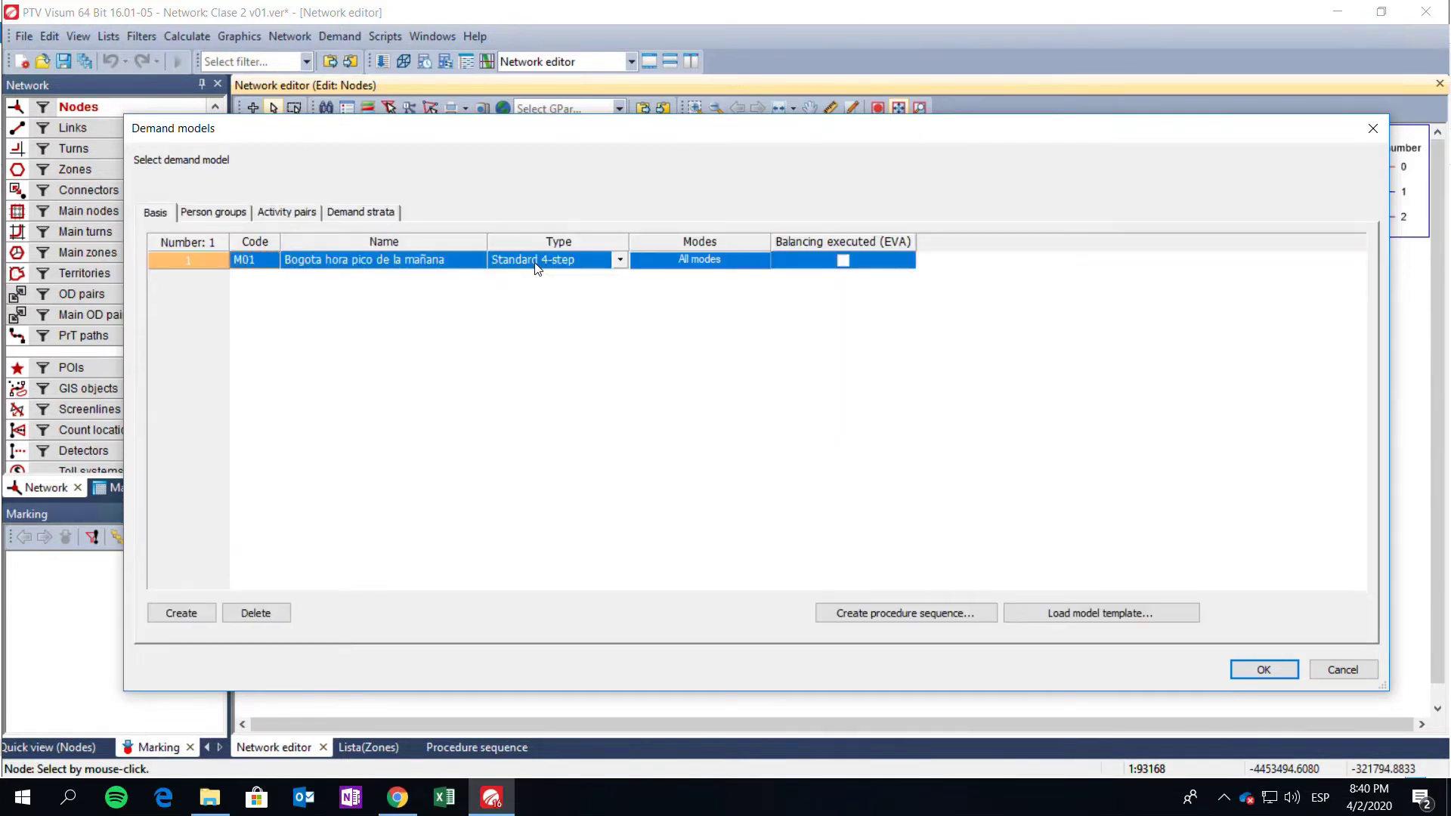
{"action": "left_click", "coordinate": [619, 260]}
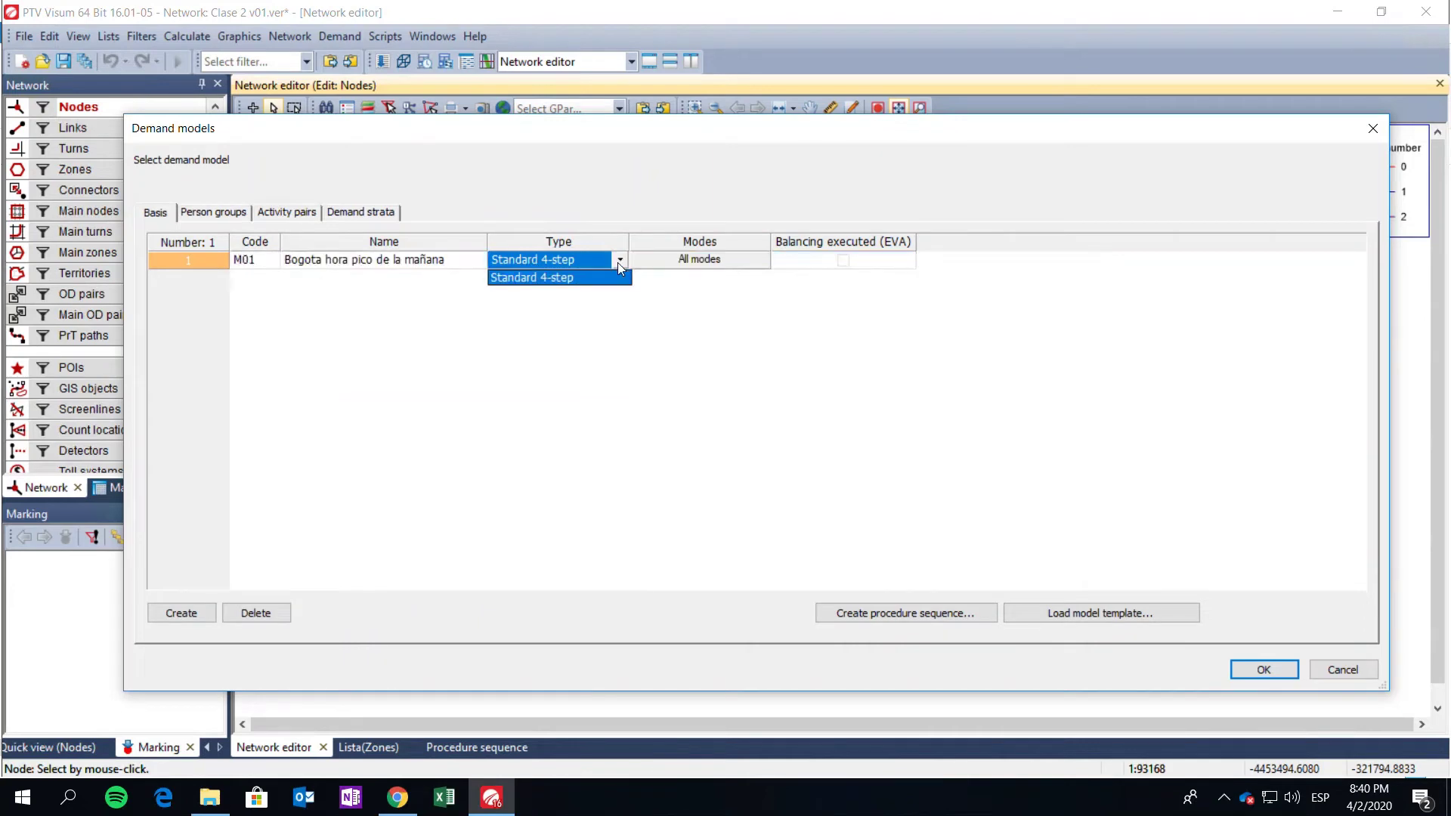
{"action": "left_click", "coordinate": [698, 260]}
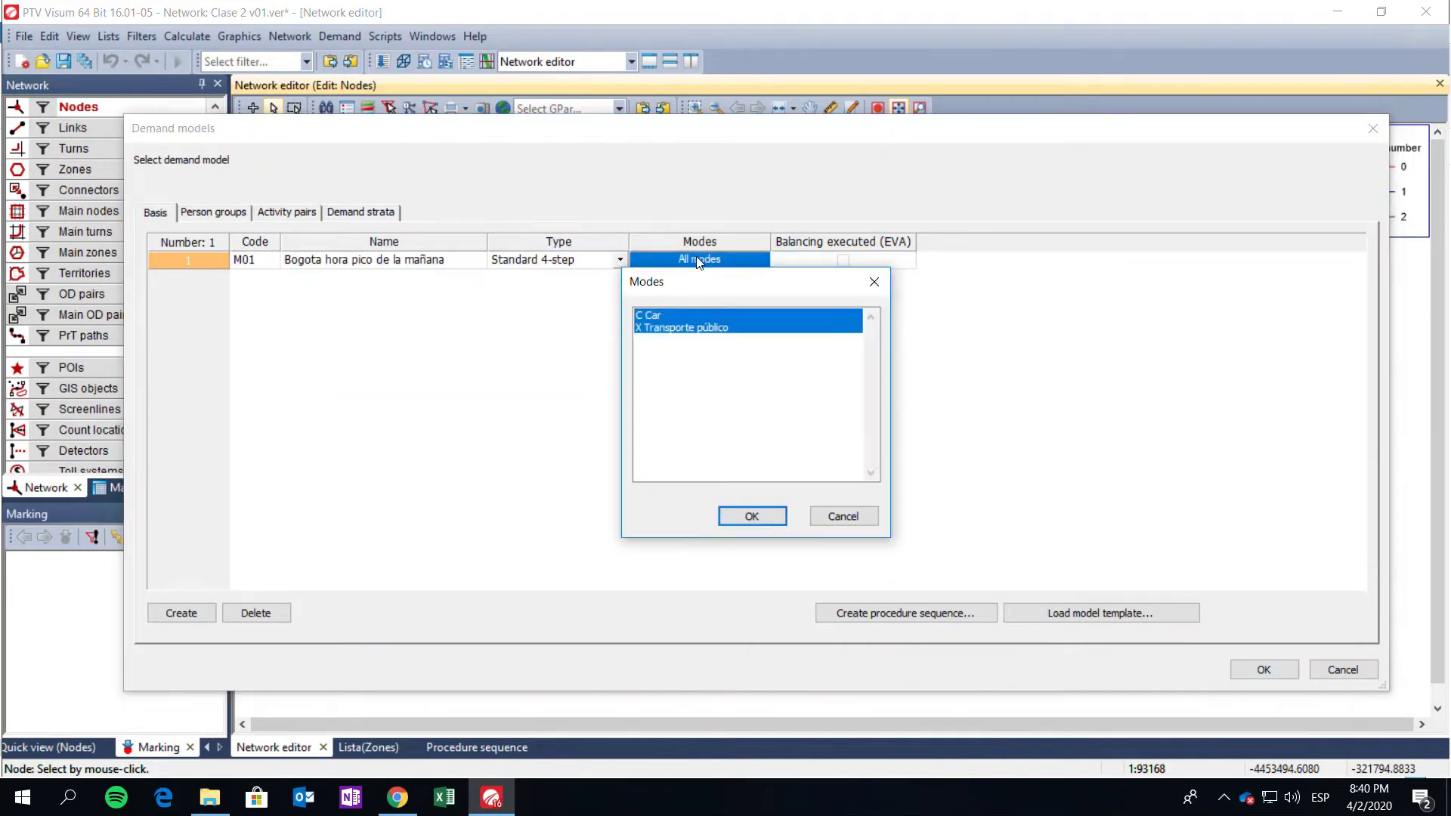
{"action": "left_click", "coordinate": [752, 519]}
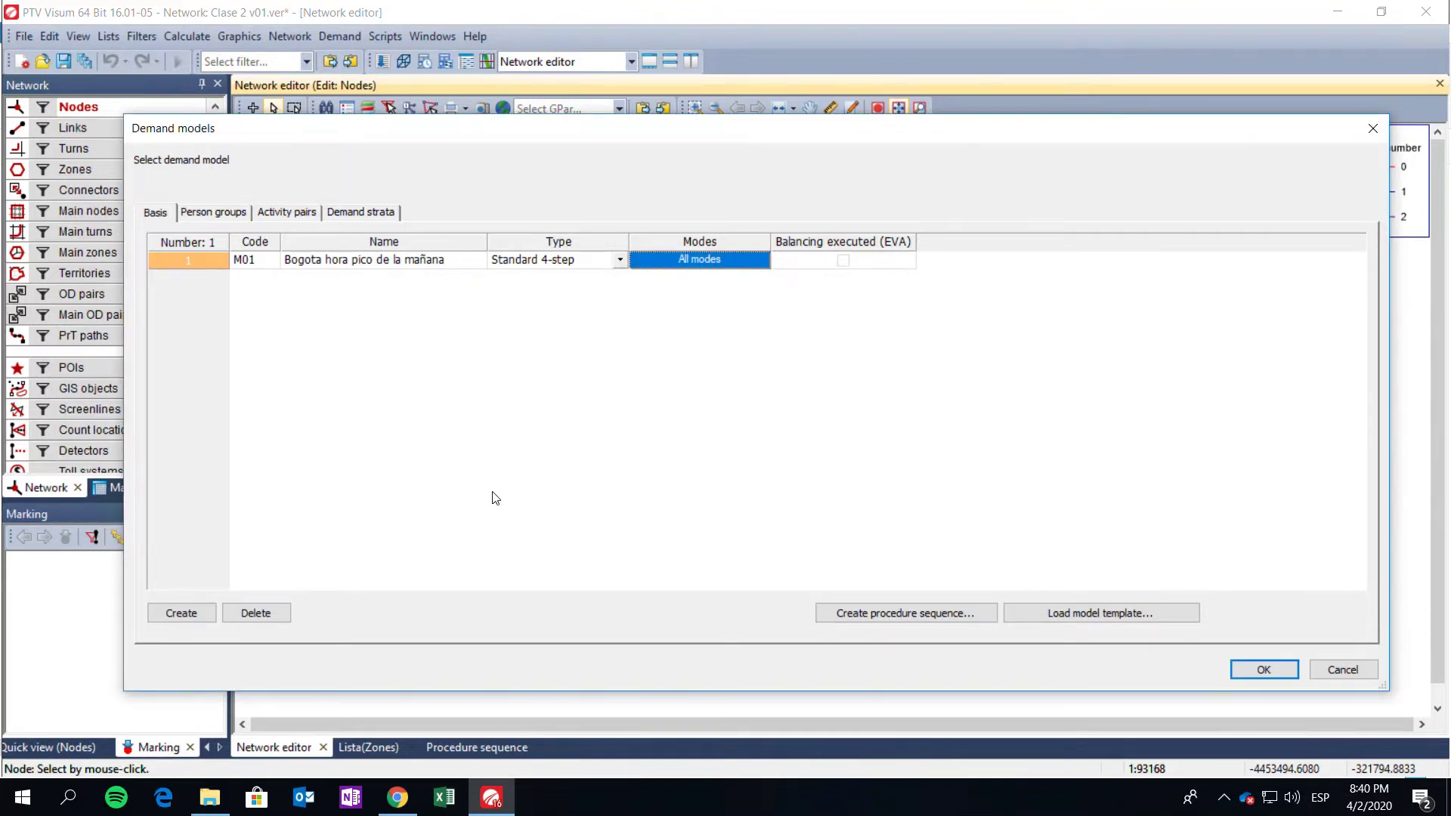
- Create a person group named "Trabajadores" in the demand model
{"action": "left_click", "coordinate": [208, 218]}
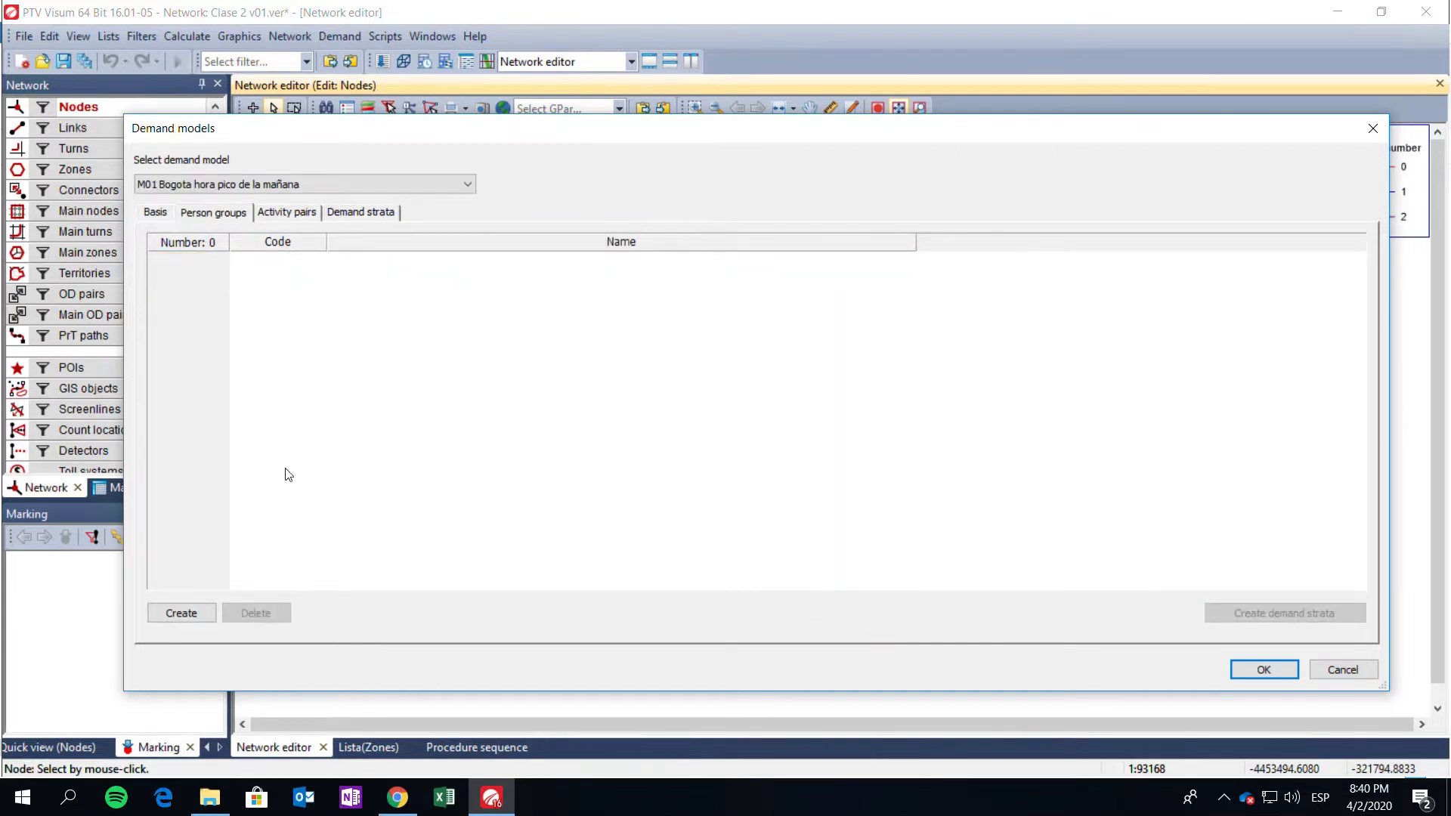
{"action": "left_click", "coordinate": [176, 619]}
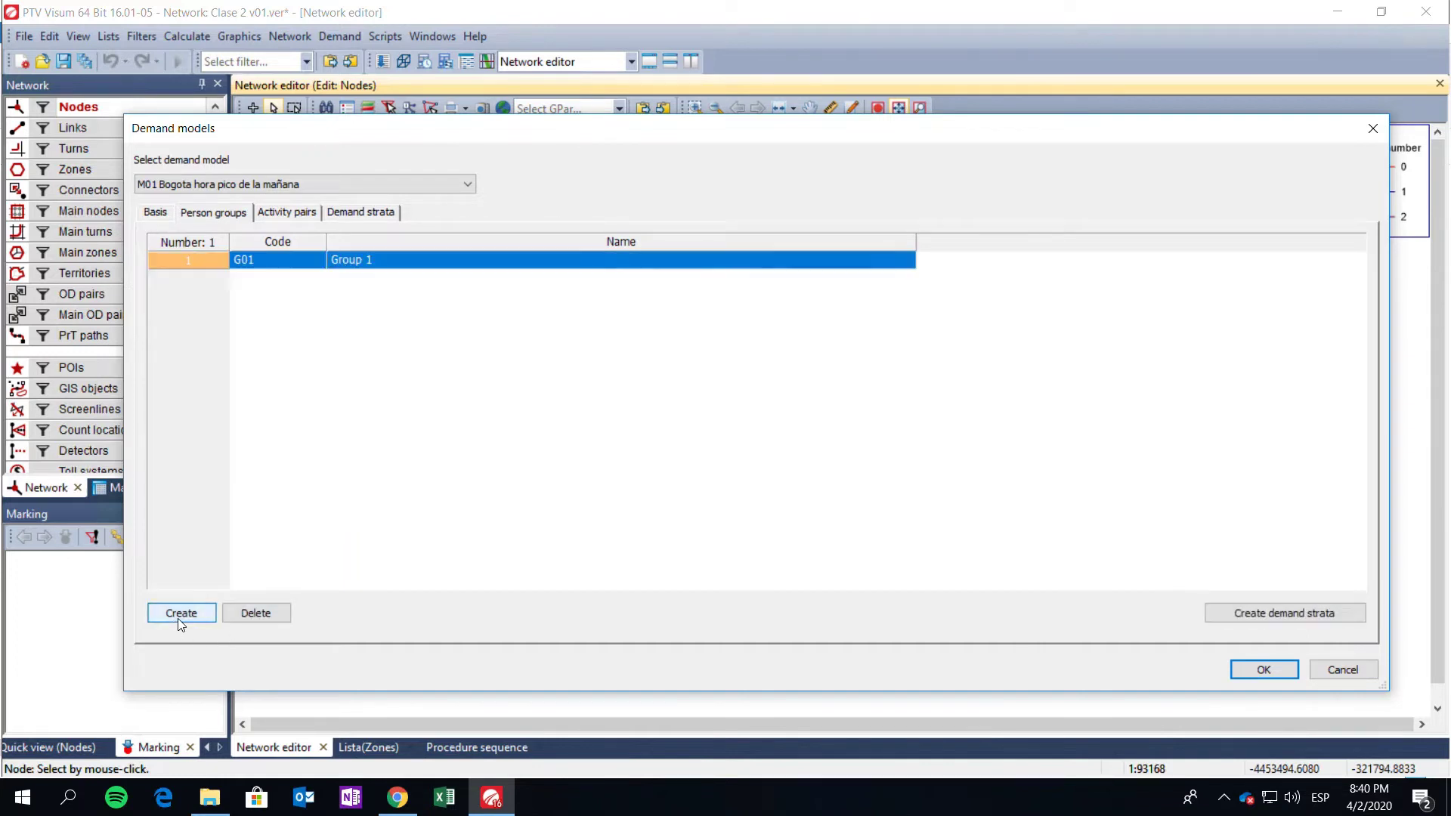
{"action": "left_click", "coordinate": [391, 263]}
{"action": "type", "text": "Tr"}
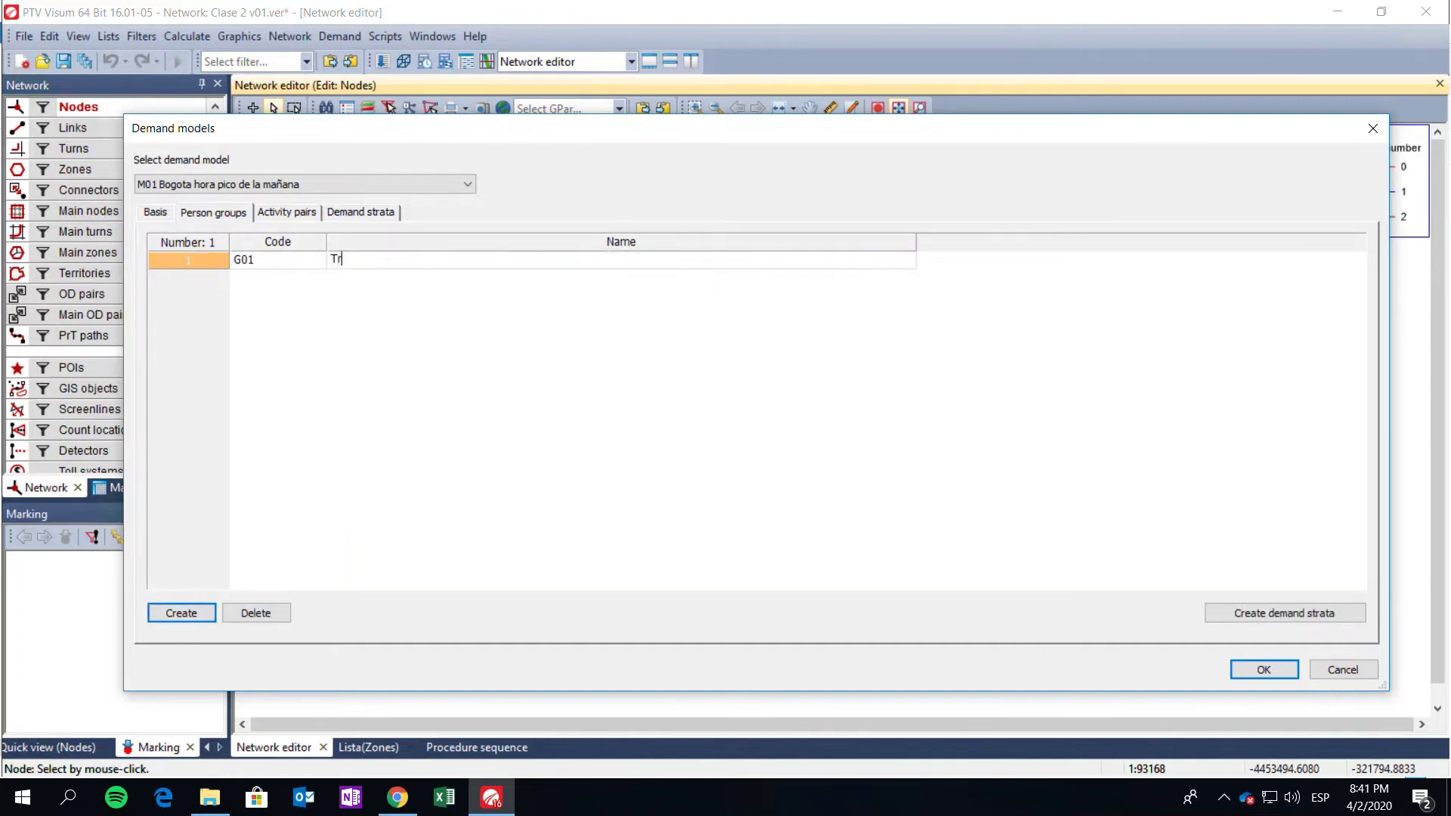
{"action": "type", "text": "abajadores"}
{"action": "key", "text": "Return"}
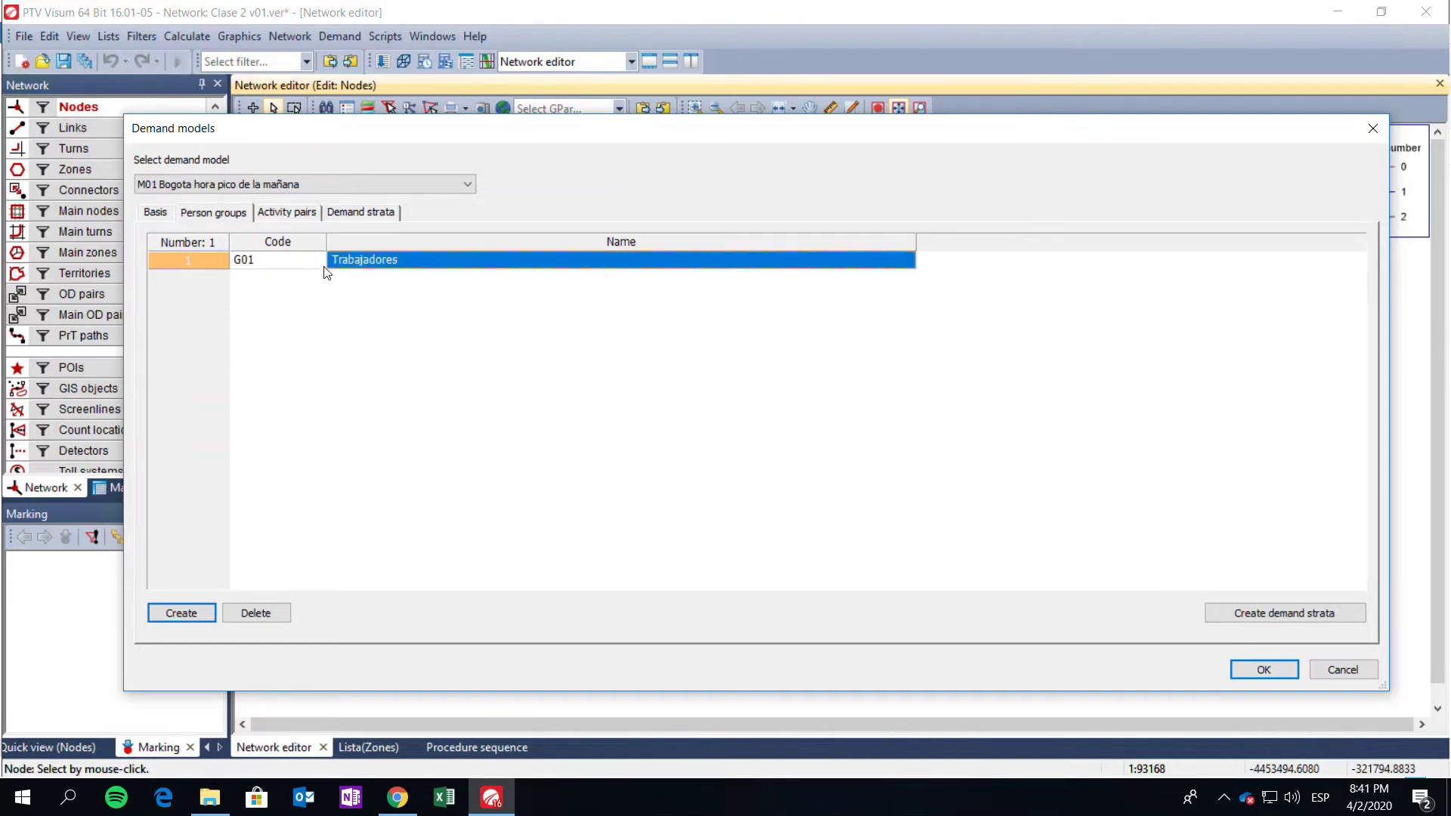
- Create an activity pair named "Trabajo" in the demand model
{"action": "left_click", "coordinate": [290, 218]}
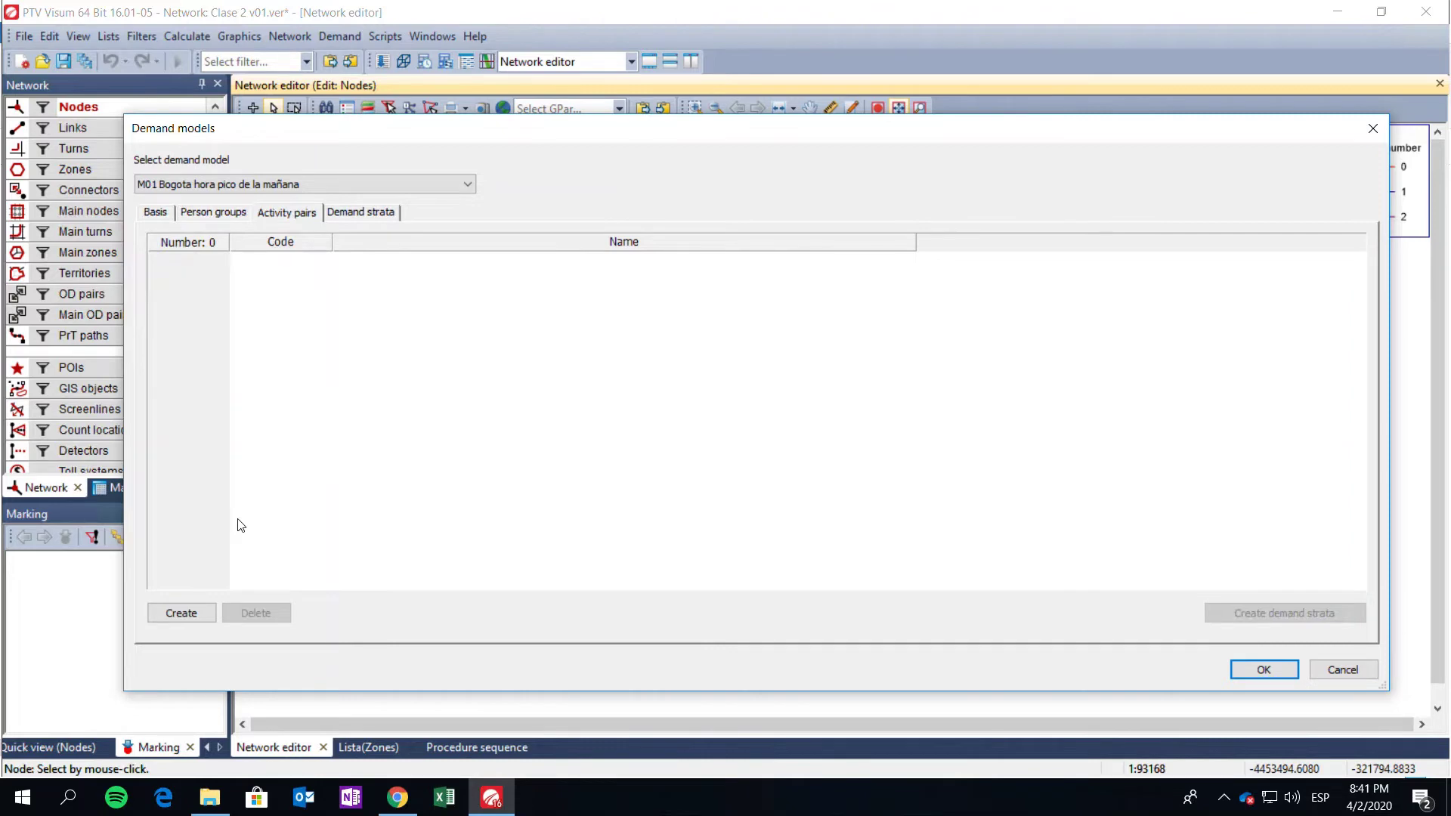
{"action": "left_click", "coordinate": [182, 620]}
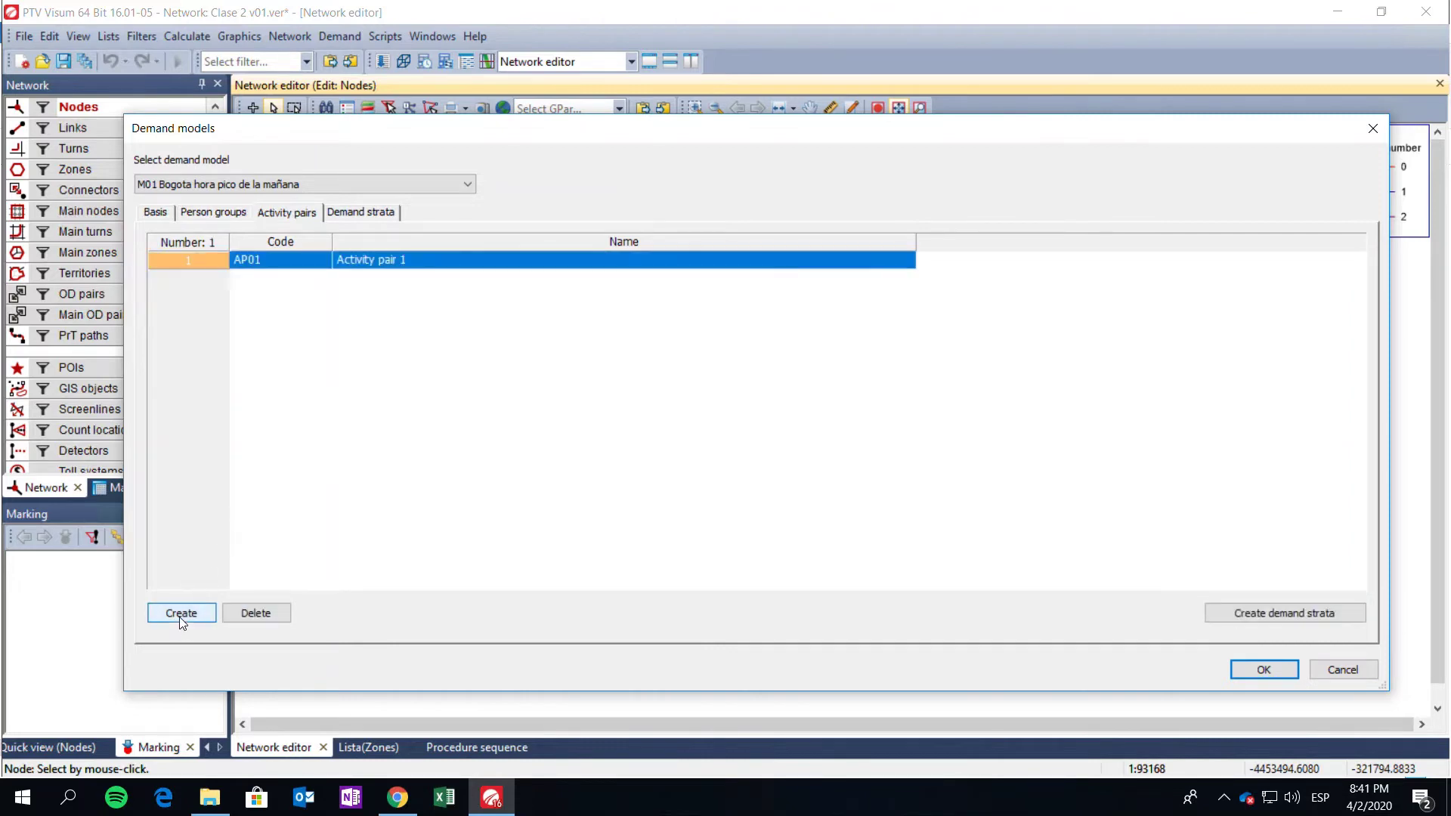
{"action": "left_click", "coordinate": [424, 263]}
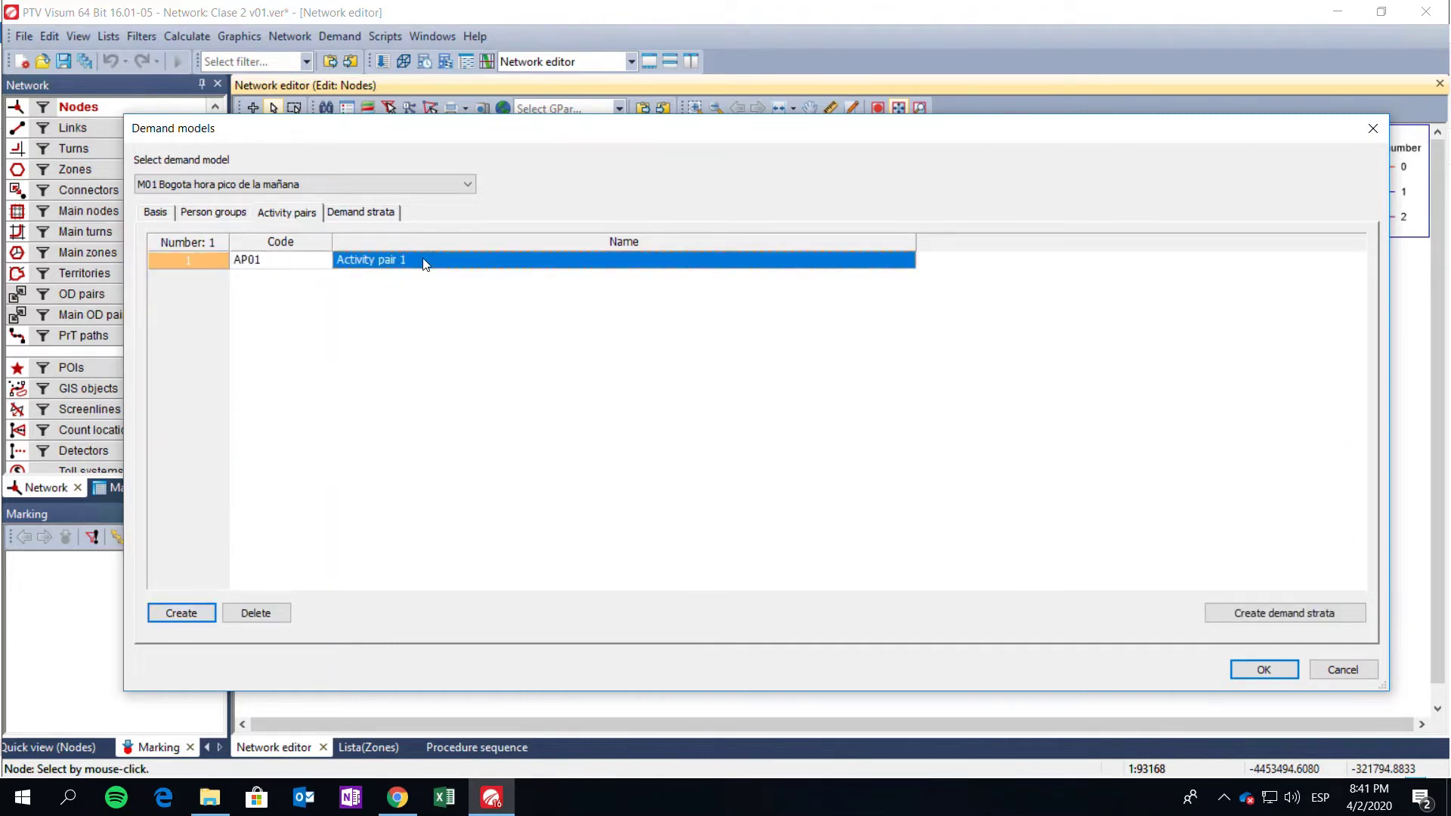
{"action": "type", "text": "Trajo"}
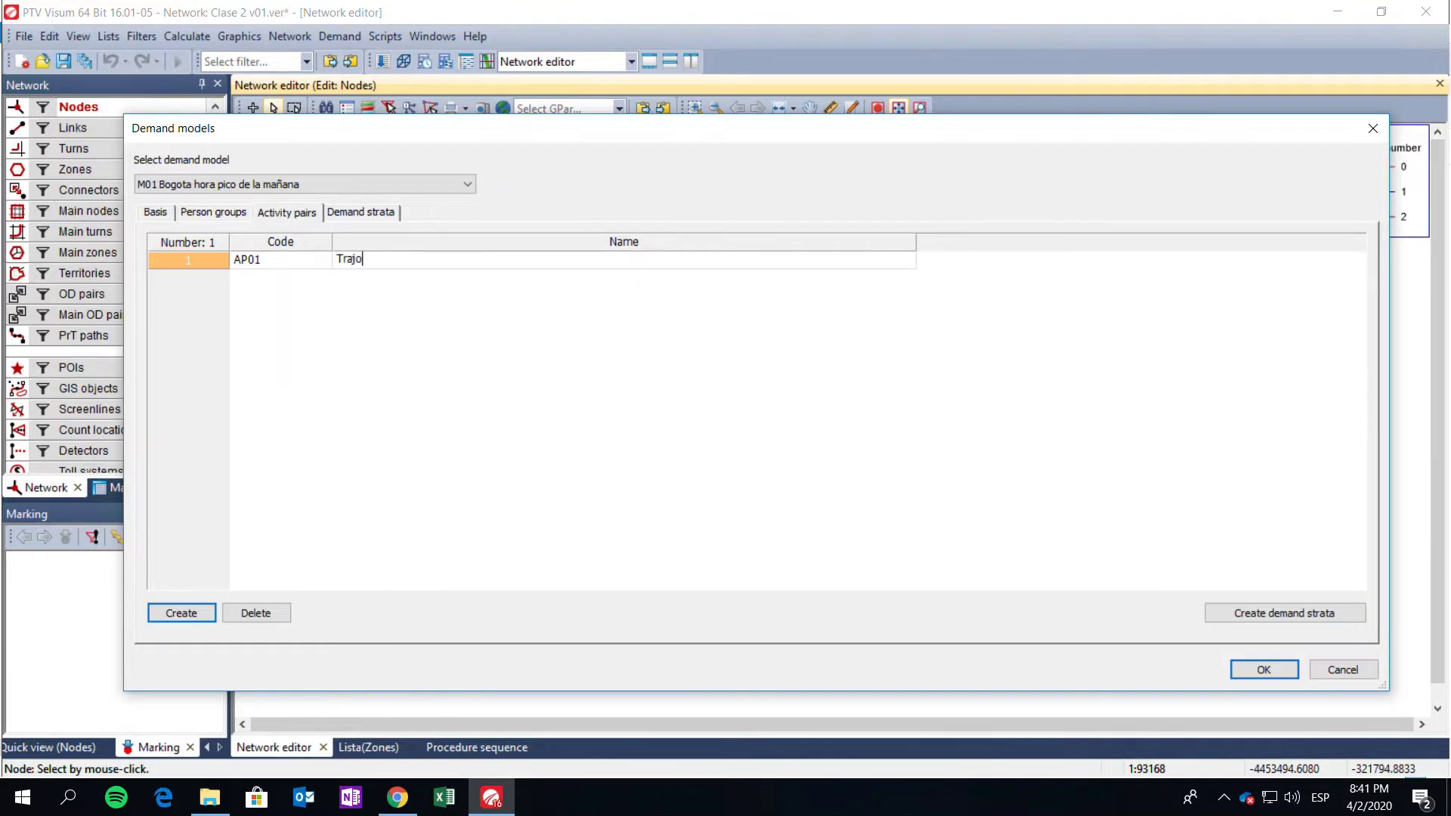
{"action": "key", "text": "BackSpace"}
{"action": "key", "text": "BackSpace"}
{"action": "type", "text": "bajo"}
- Create a demand stratum combining the person group Trabajadores with the activity pair Trabajo
{"action": "left_click", "coordinate": [349, 218]}
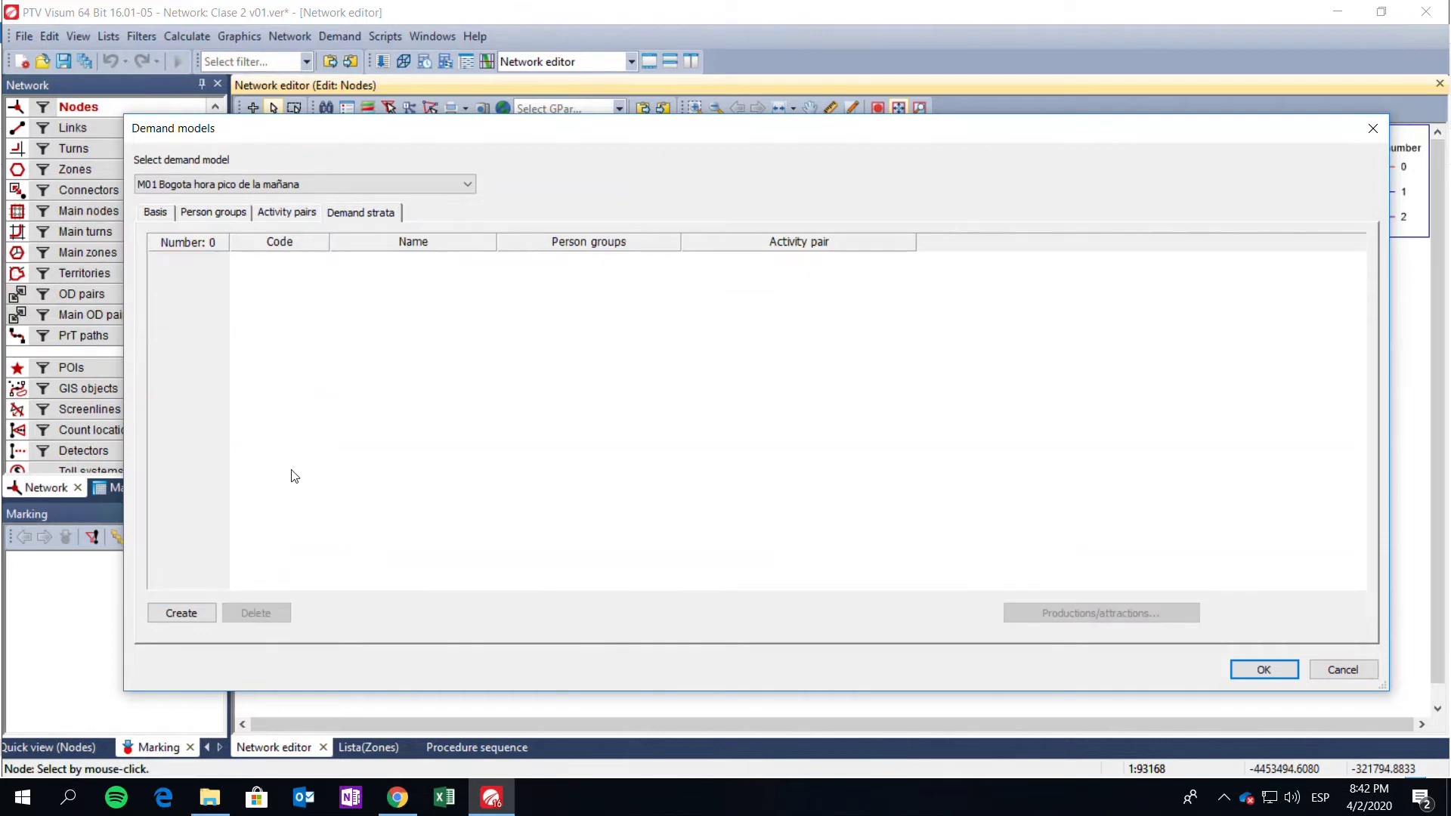
{"action": "left_click", "coordinate": [193, 614]}
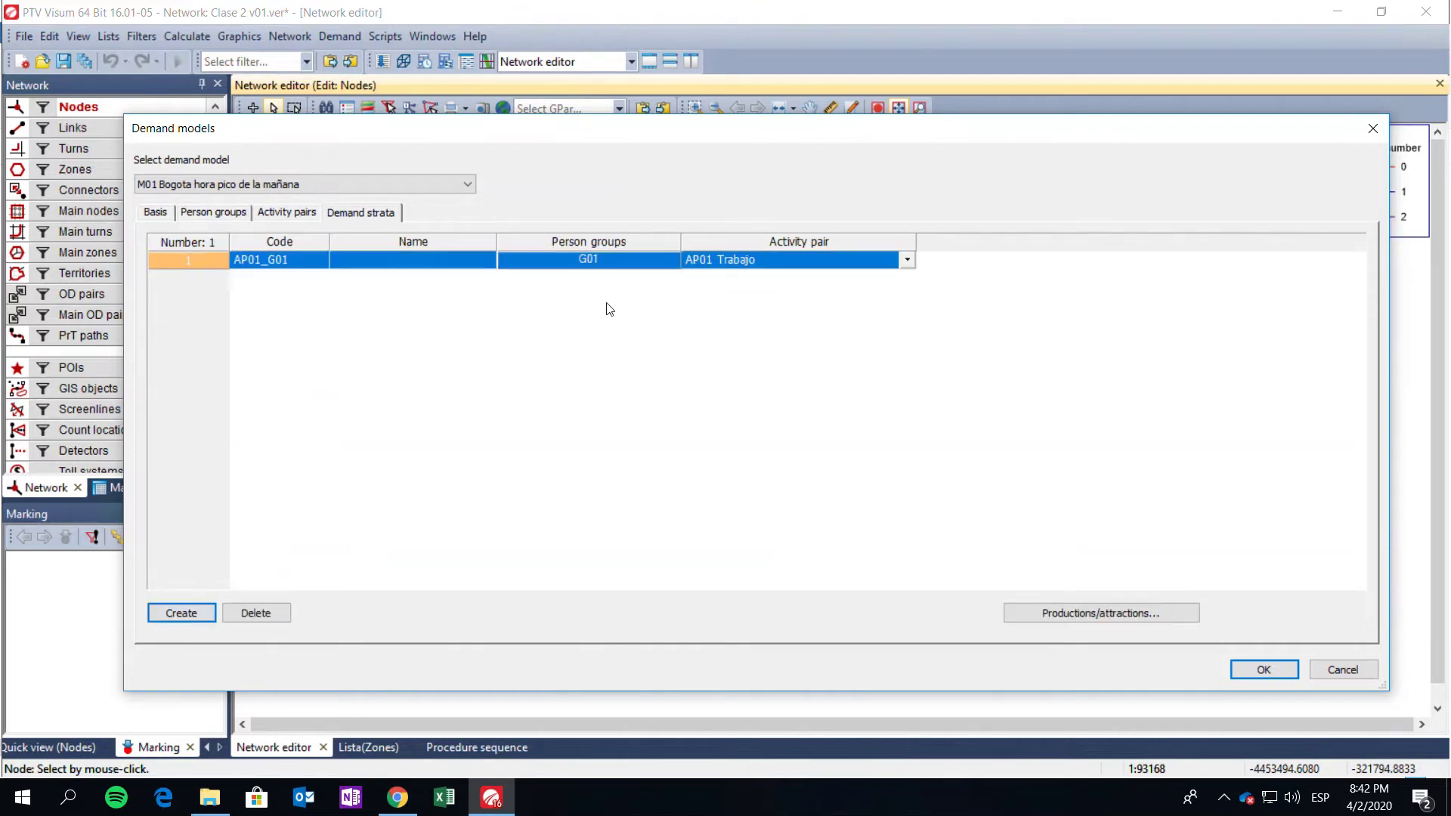
{"action": "double_click", "coordinate": [593, 263]}
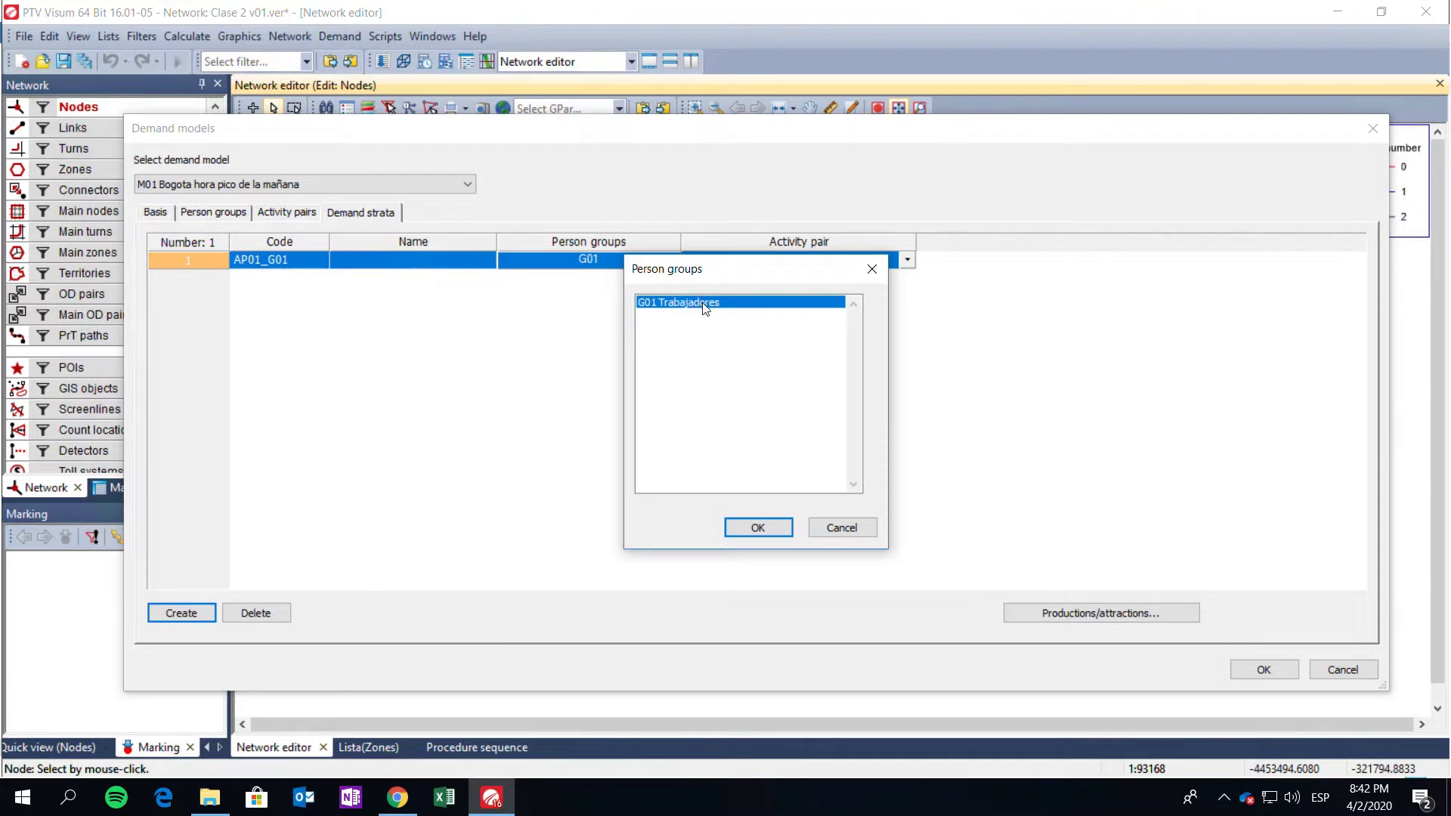
{"action": "left_click", "coordinate": [752, 523]}
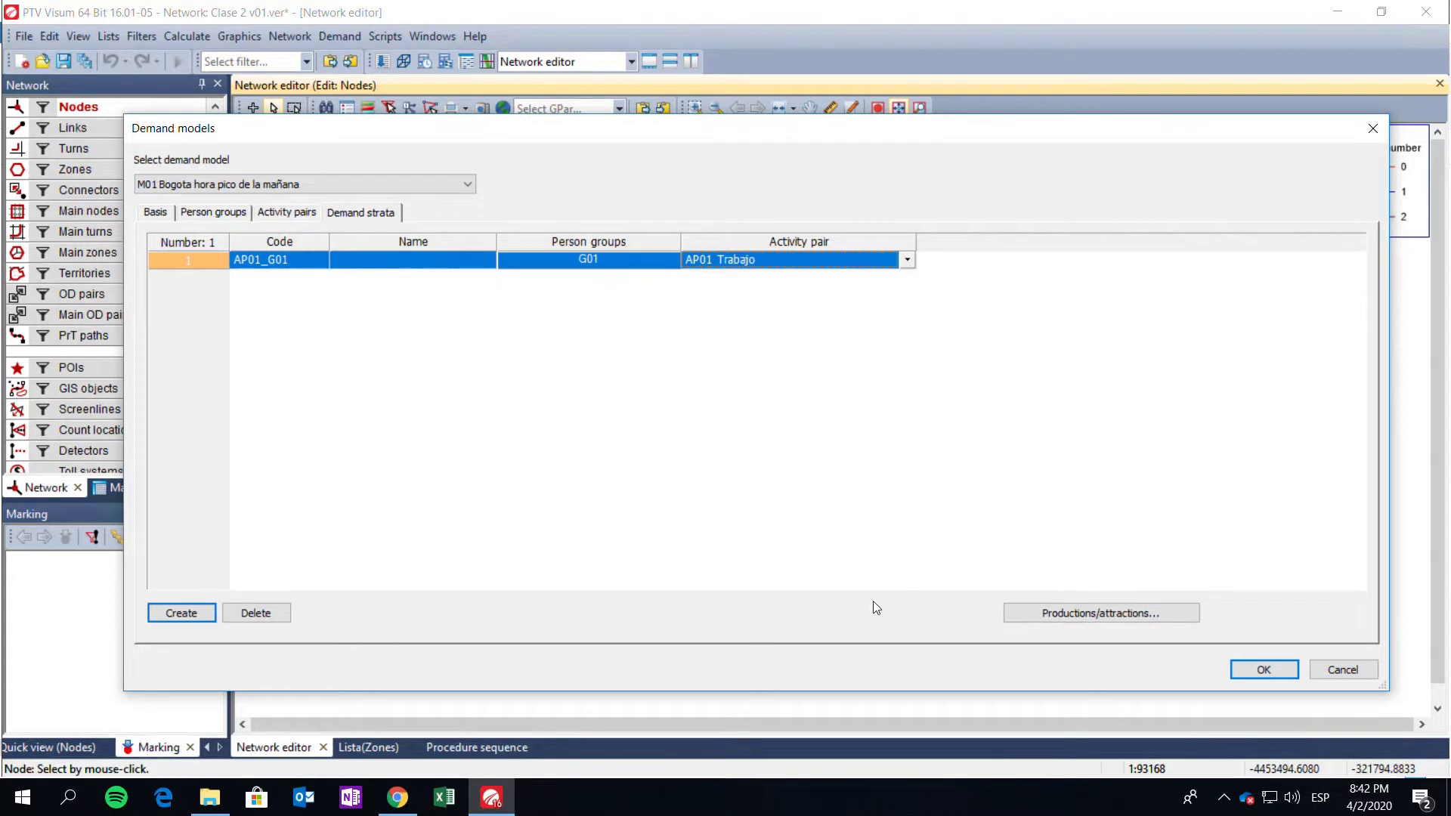
- Check the stratum's productions and attractions table by zone, and accept the demand model definition
{"action": "left_click", "coordinate": [1029, 613]}
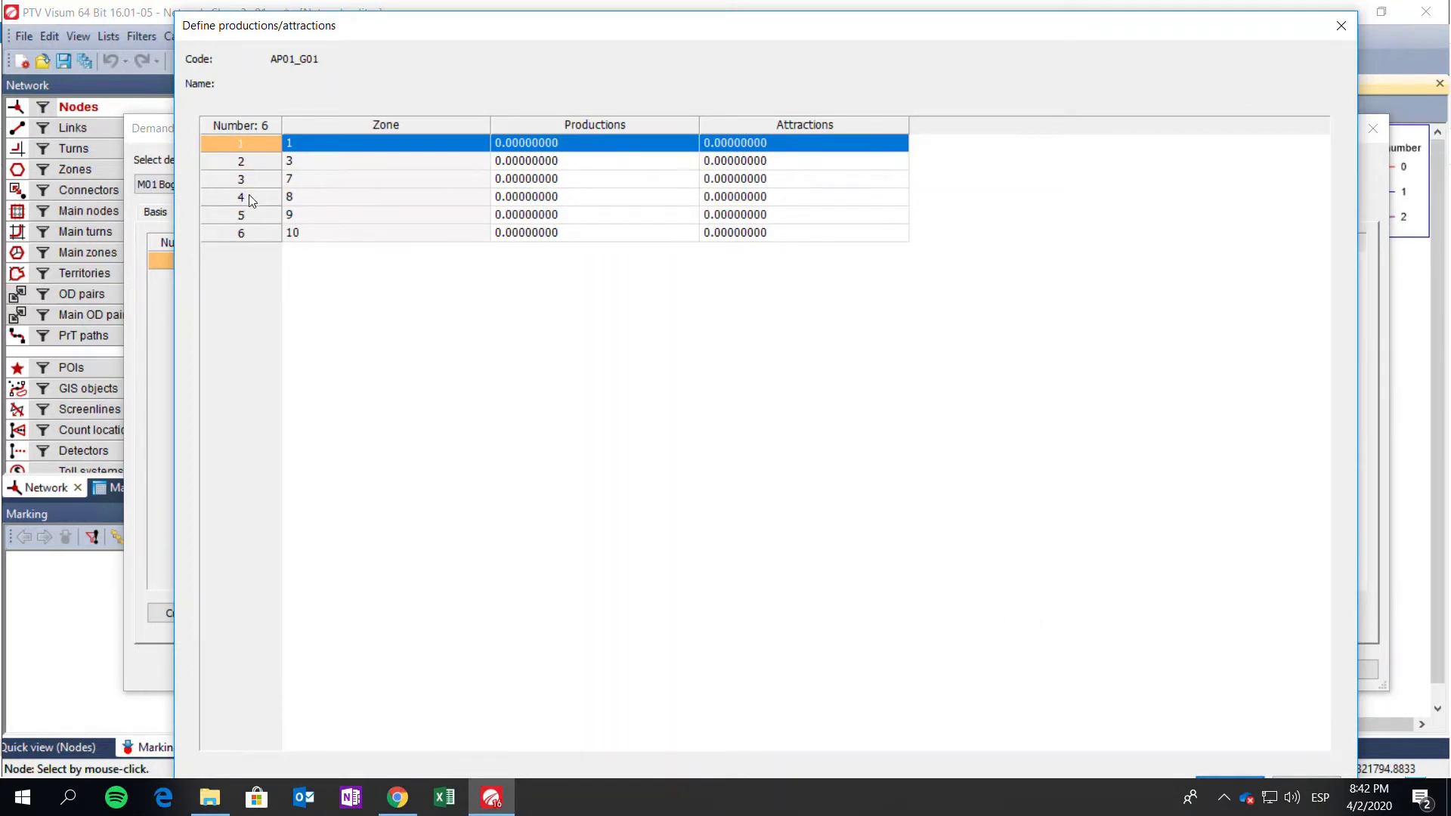
{"action": "left_click", "coordinate": [1214, 777]}
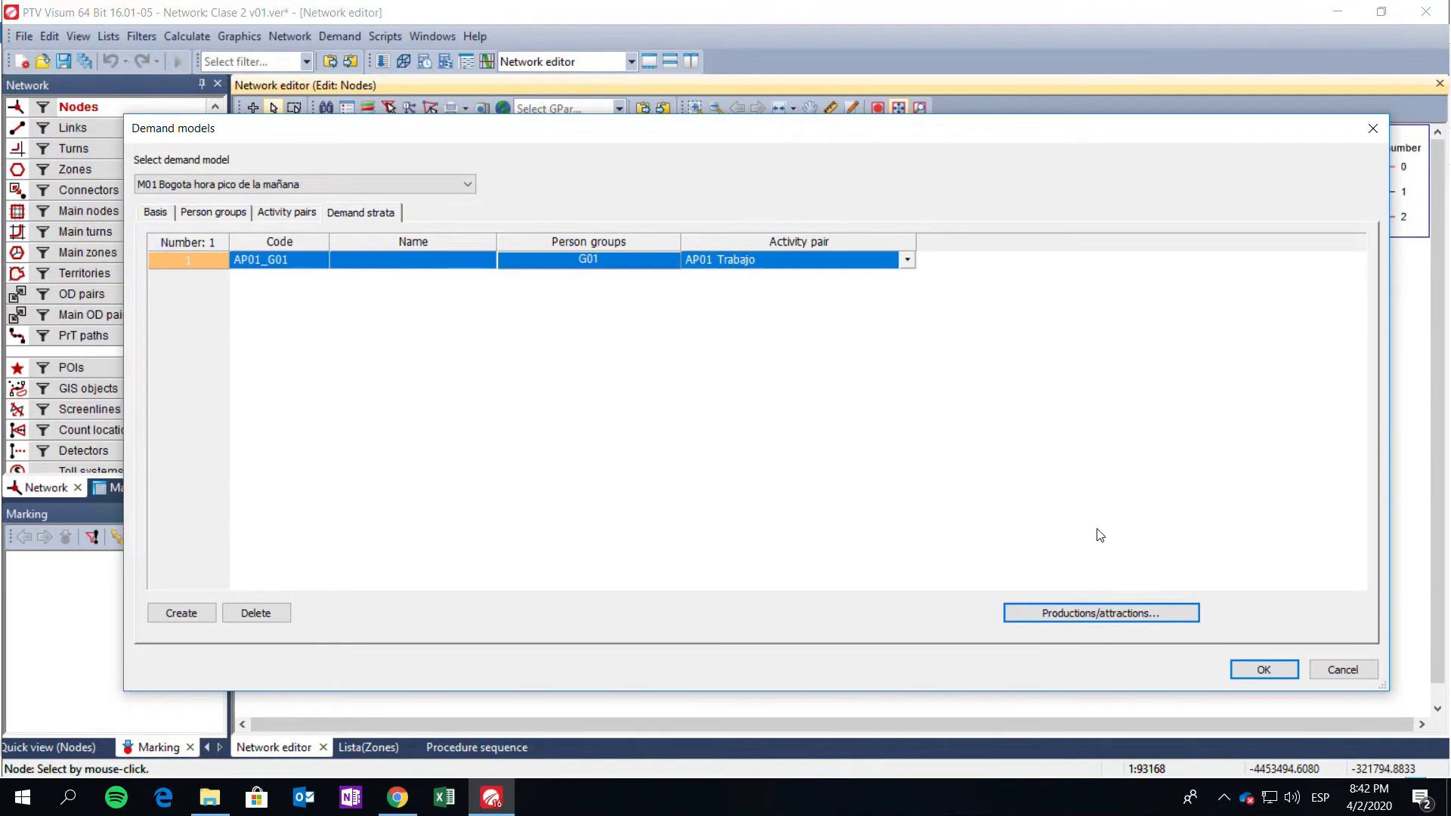
{"action": "left_click", "coordinate": [1279, 670]}
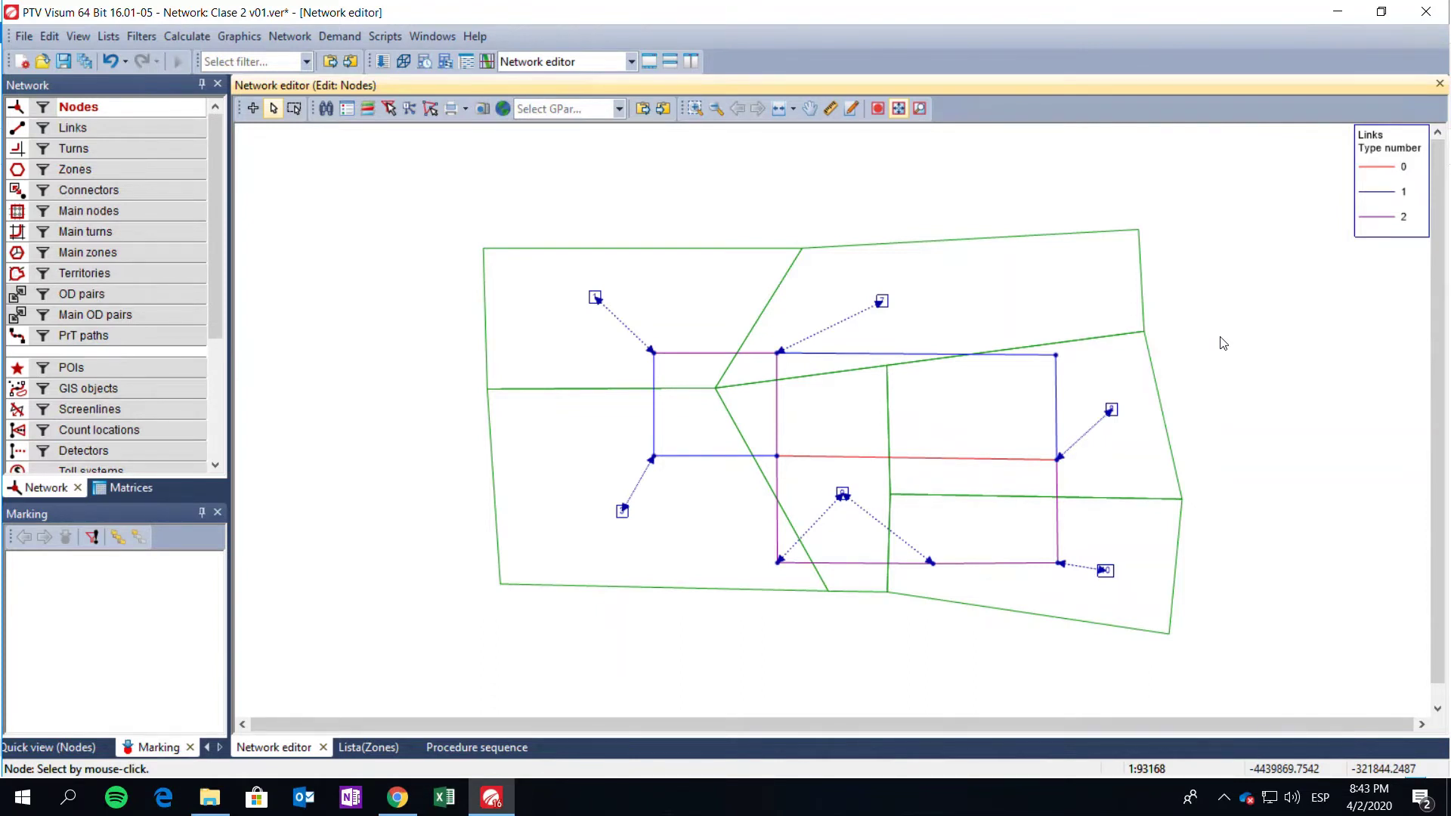
- Add a Trip generation procedure from the Demand model group to the procedure sequence
{"action": "left_click", "coordinate": [199, 39]}
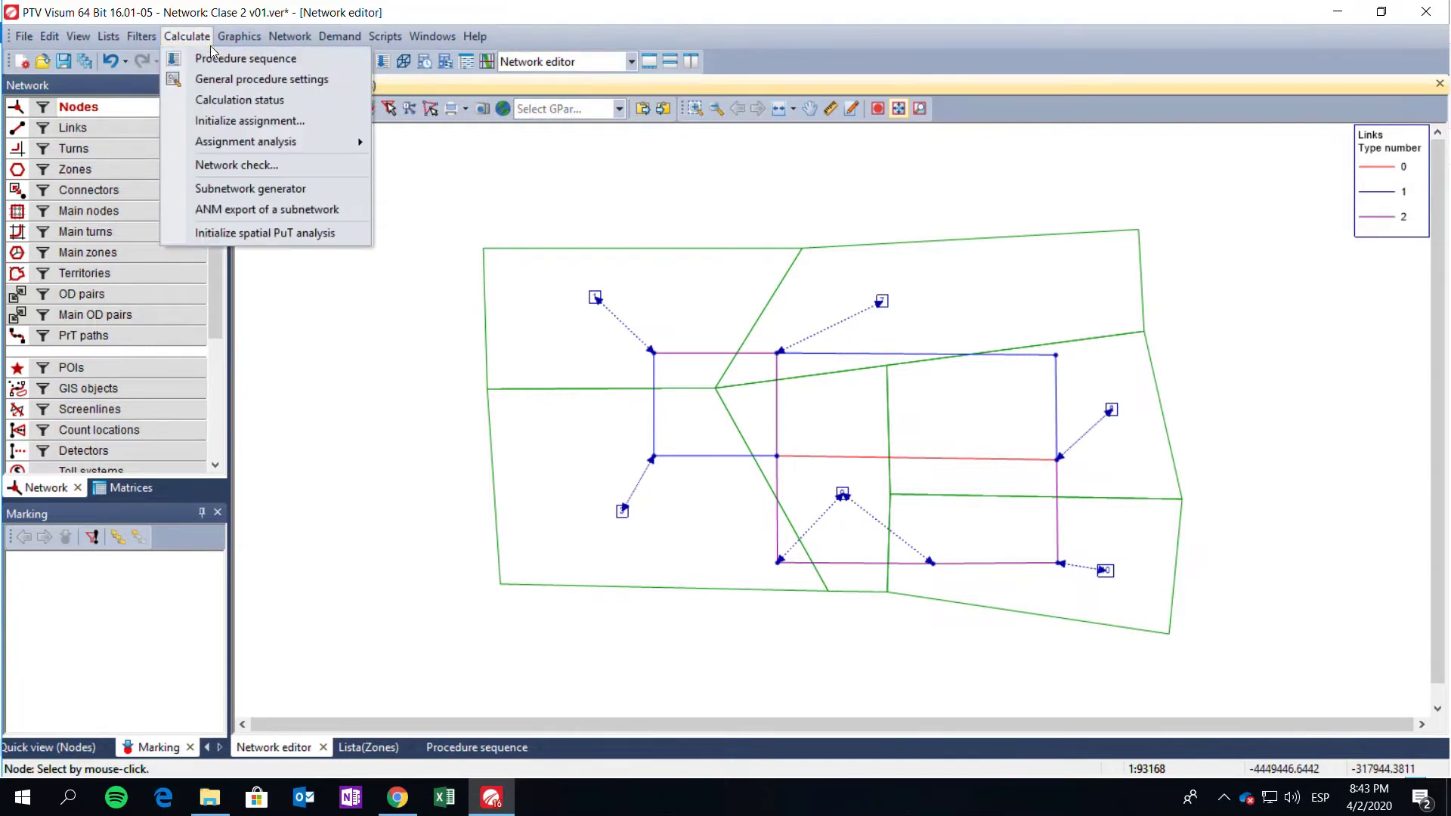
{"action": "left_click", "coordinate": [219, 60]}
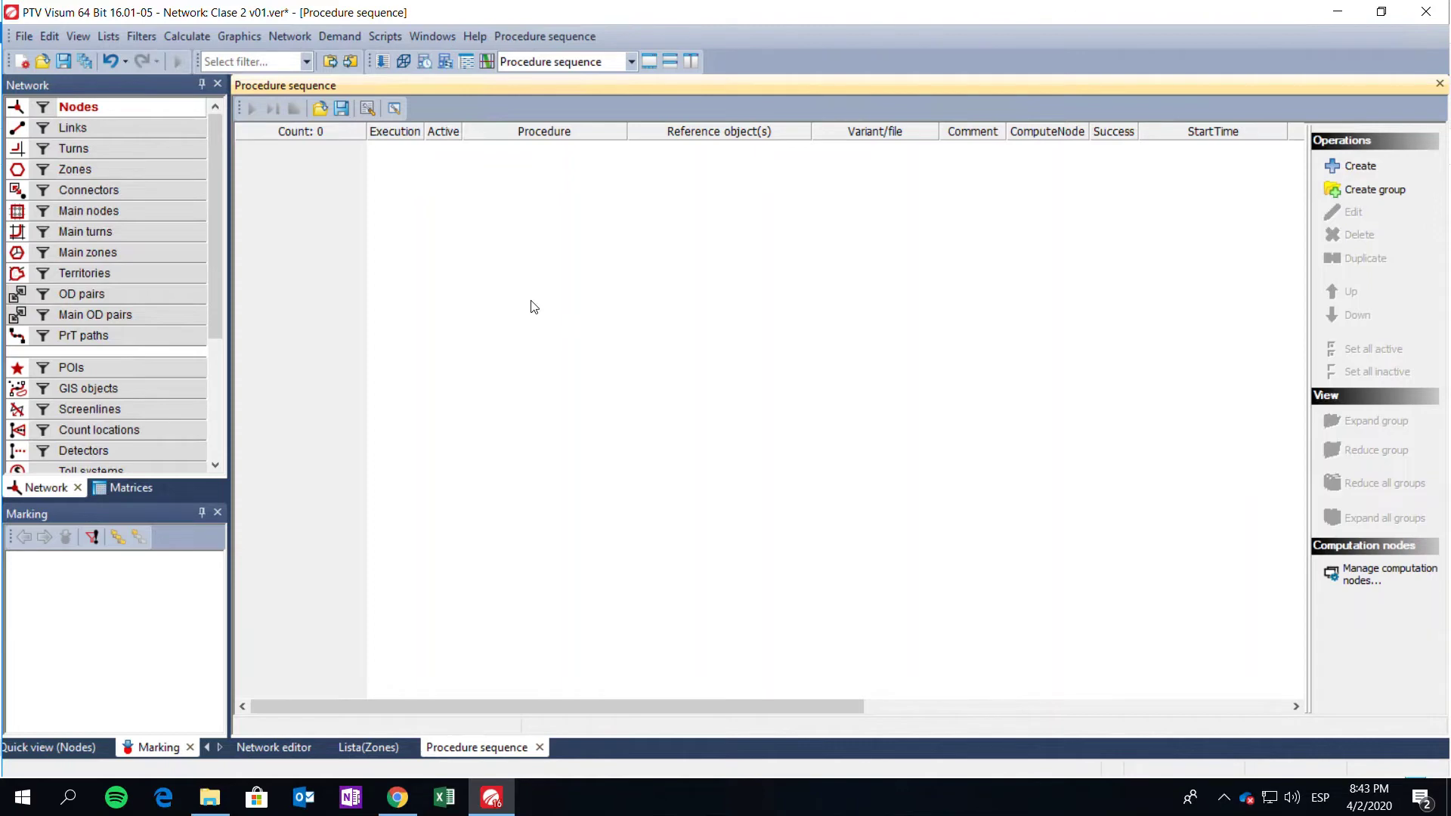
{"action": "left_click", "coordinate": [1335, 172]}
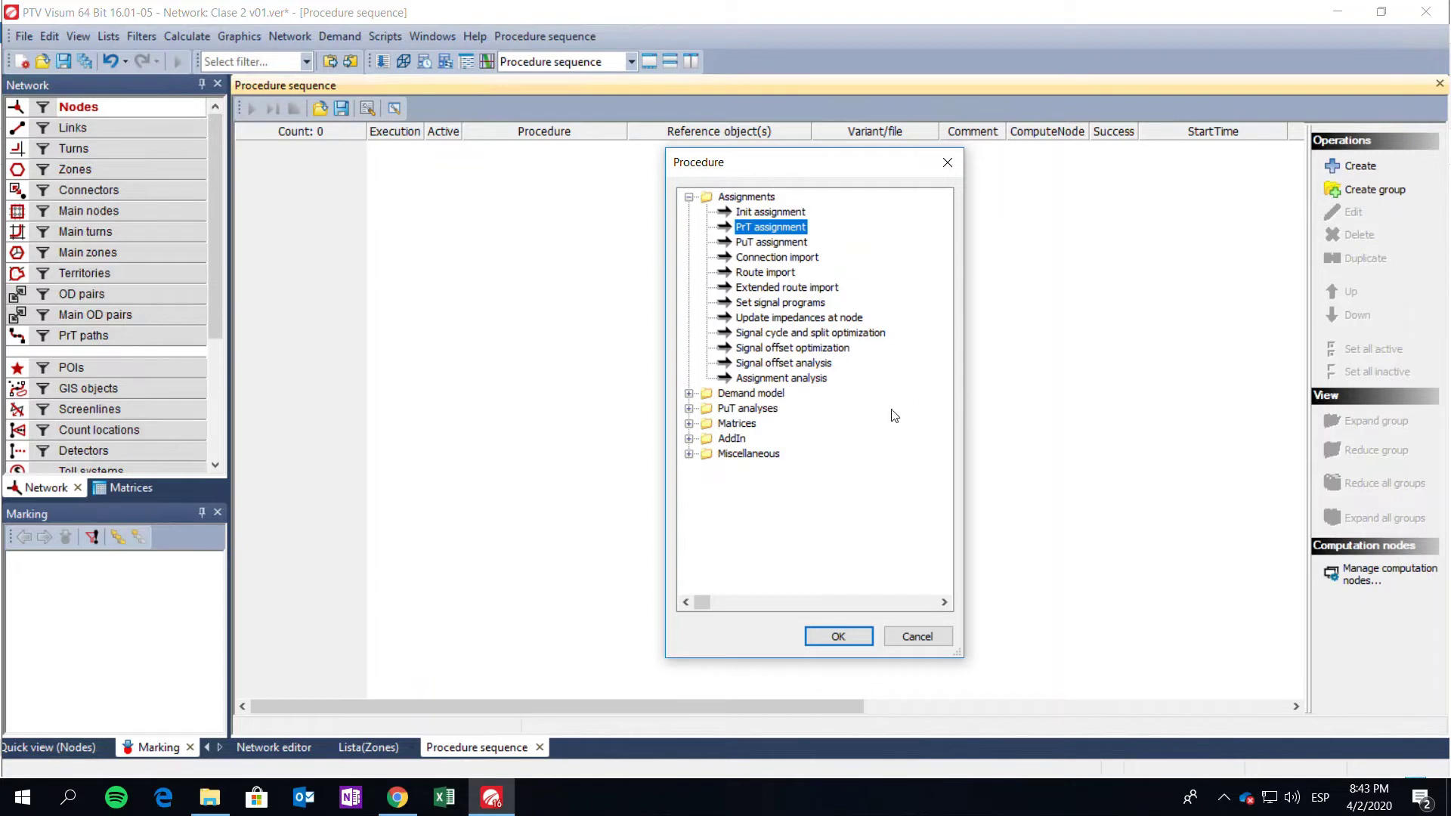
{"action": "left_click", "coordinate": [689, 396]}
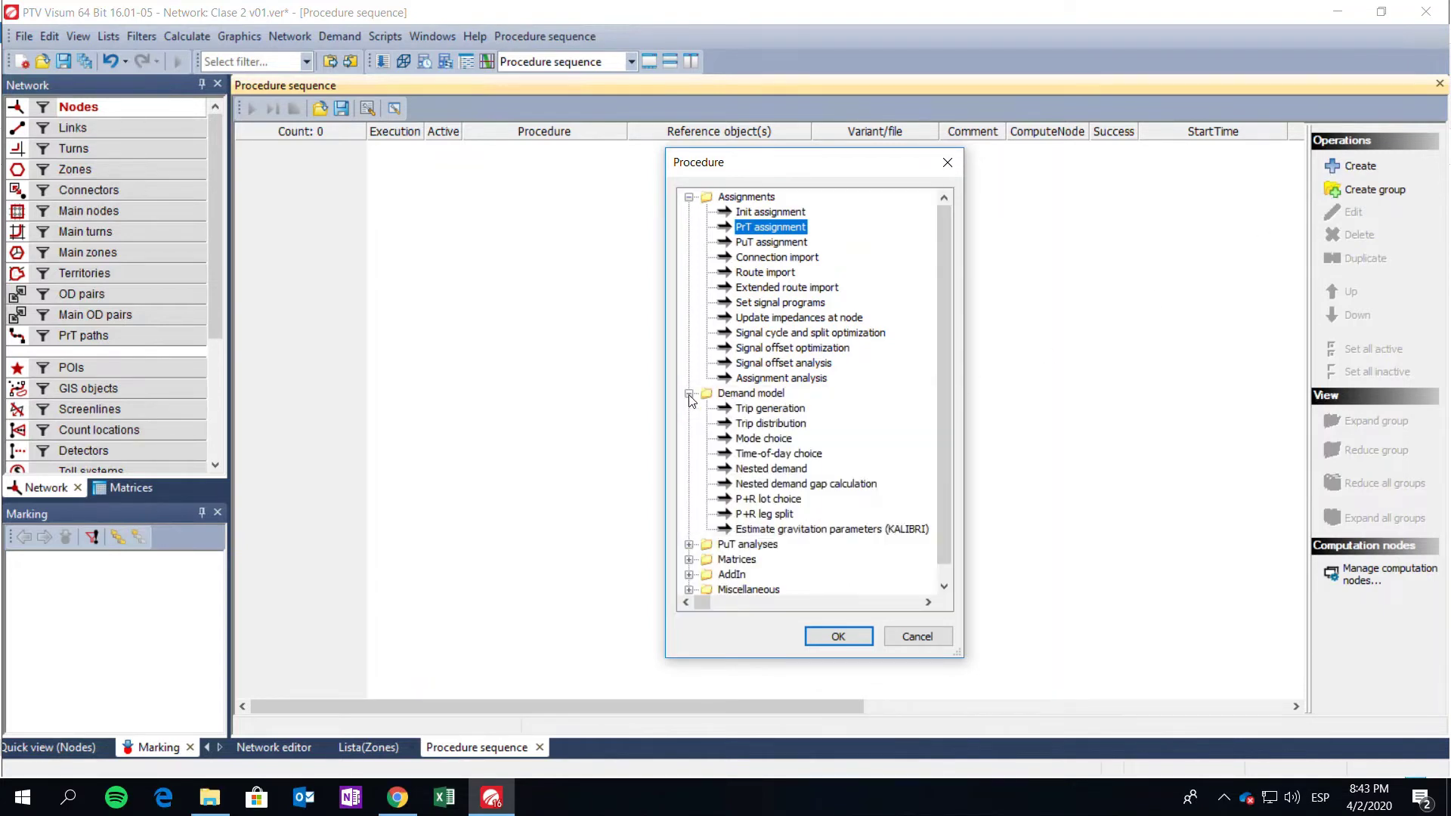
{"action": "left_click", "coordinate": [777, 410]}
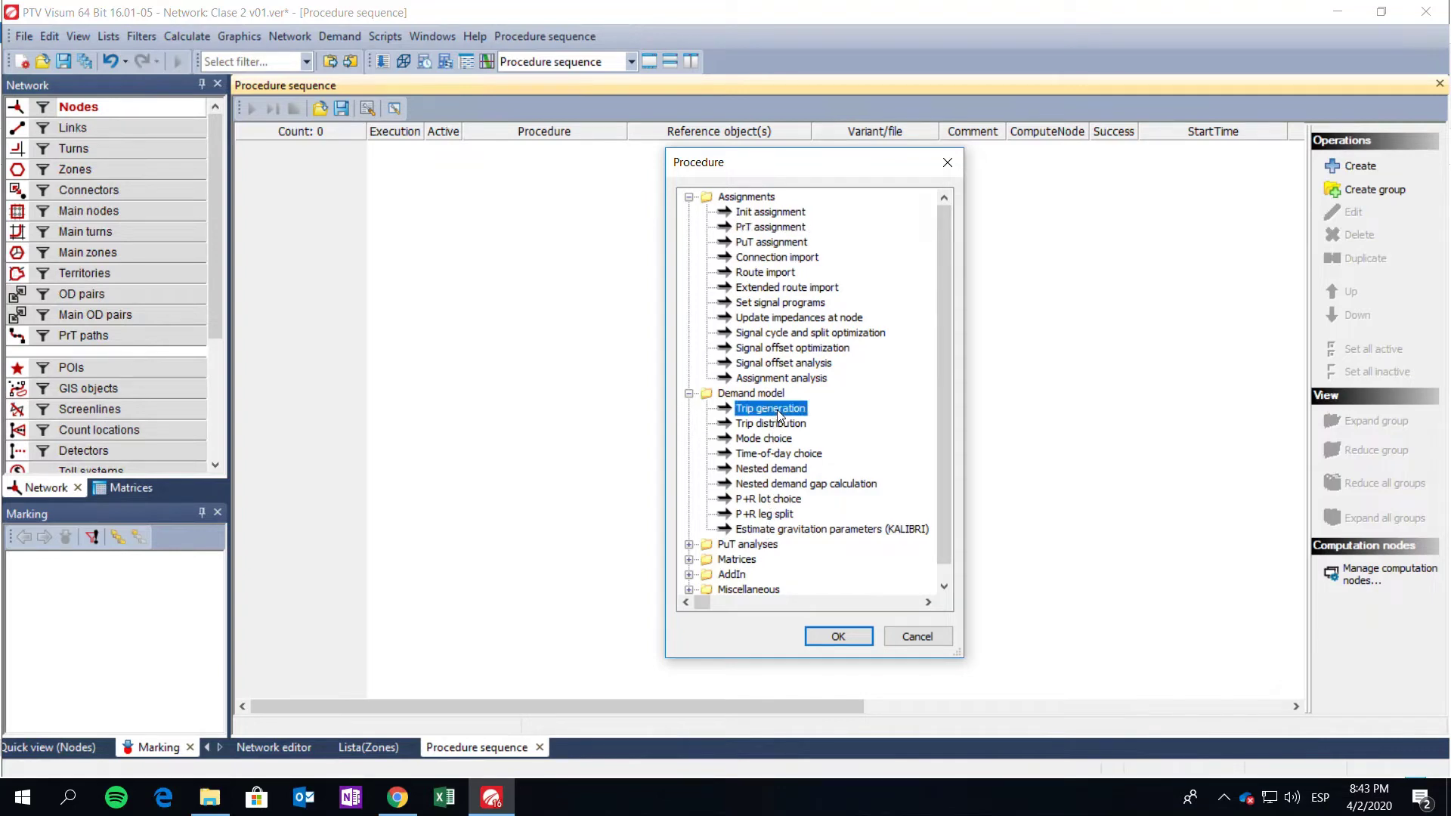
{"action": "left_click", "coordinate": [849, 641]}
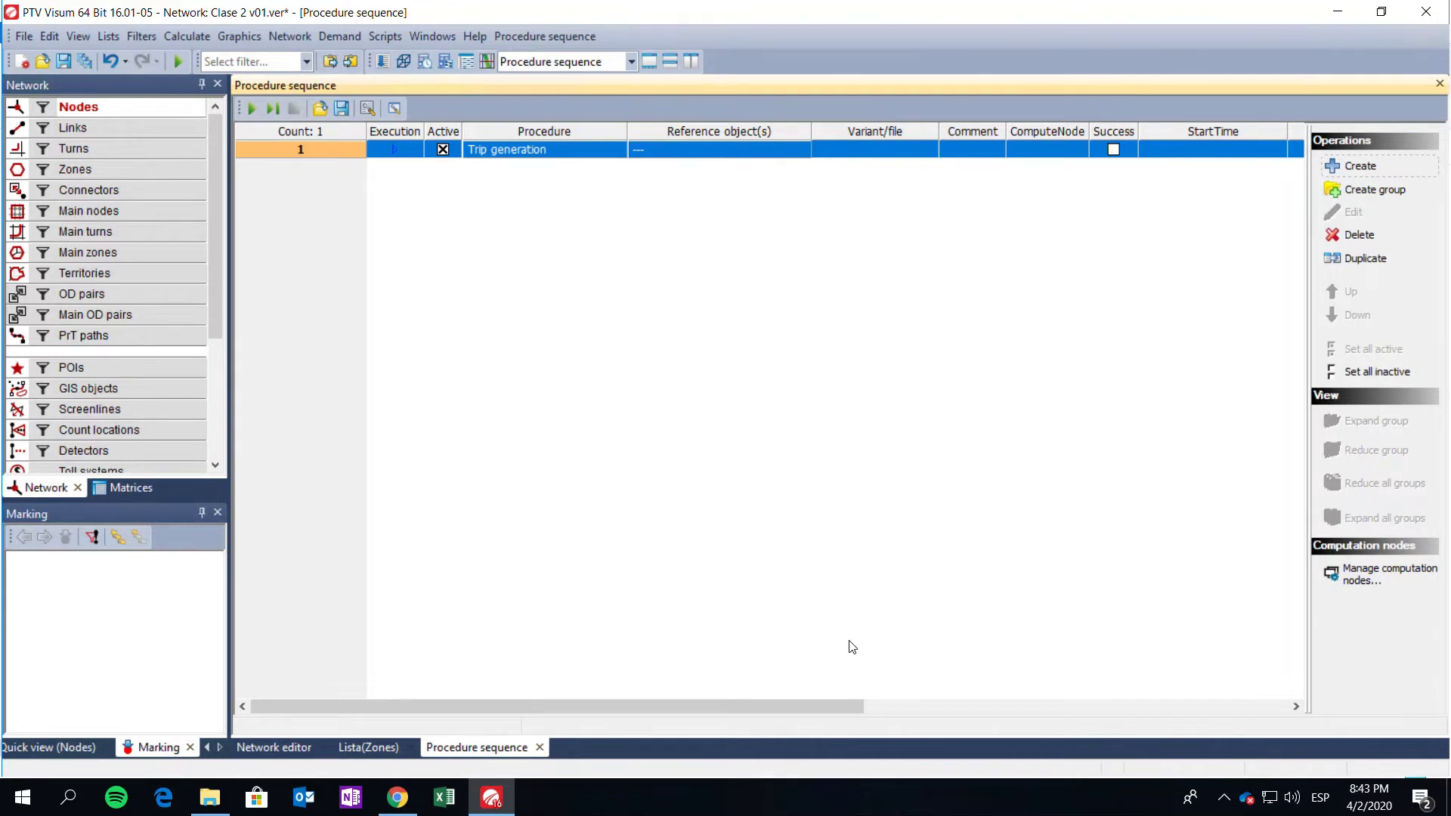
{"action": "left_click", "coordinate": [659, 342]}
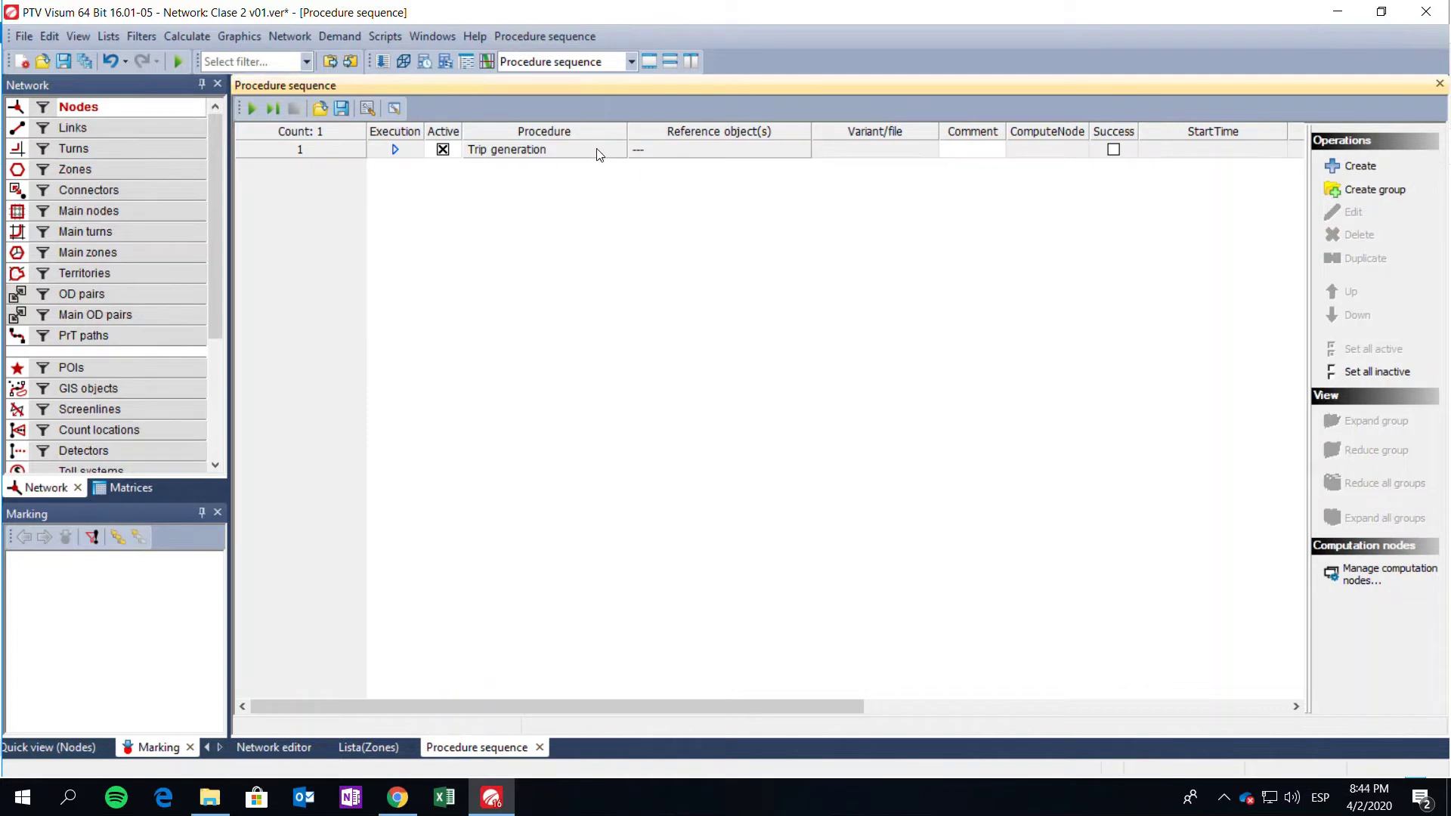
- Assign demand stratum AP01_G01 of model M01 Bogota hora pico de la mañana as the Trip generation procedure's reference object
{"action": "double_click", "coordinate": [720, 144]}
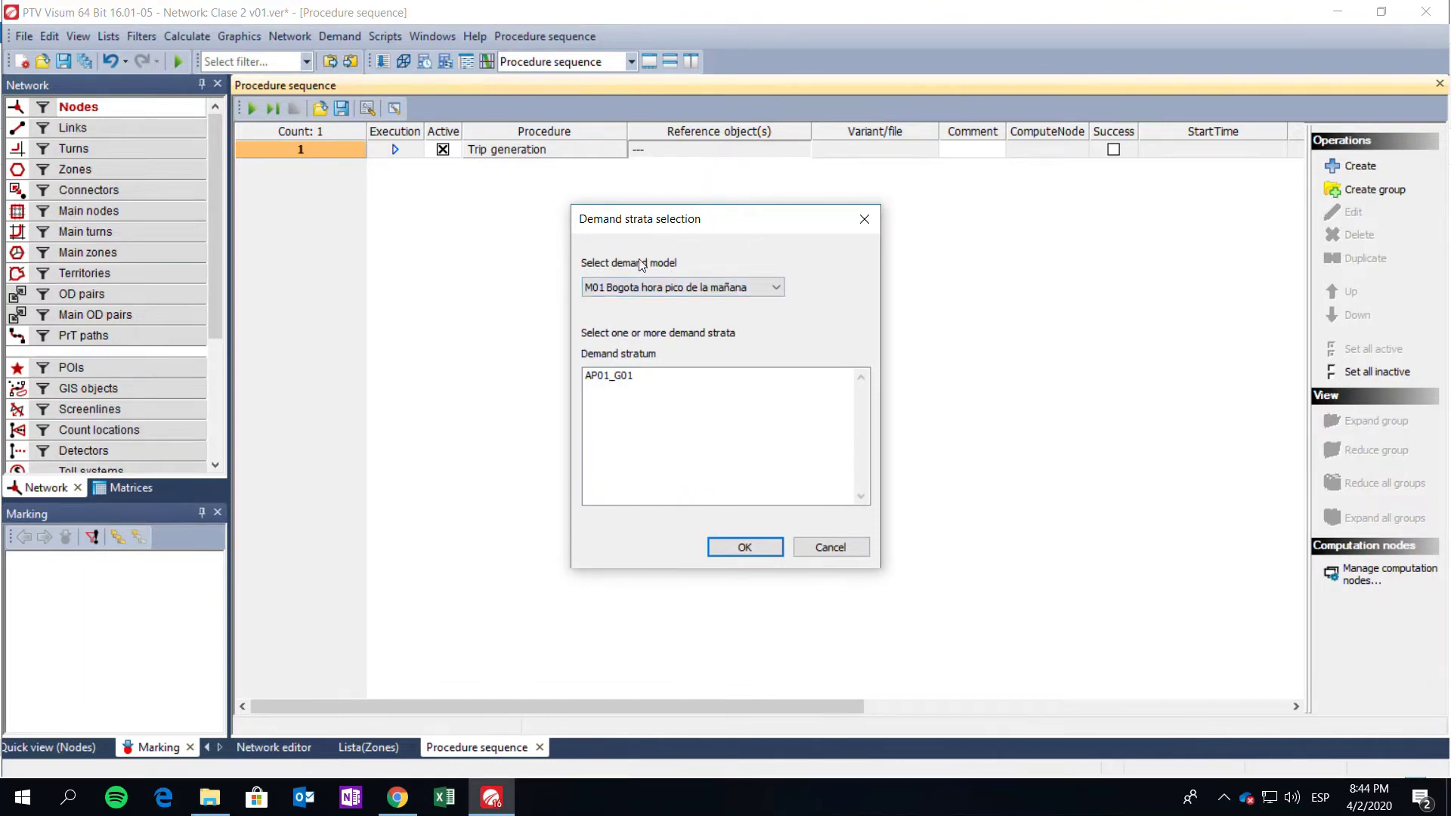
{"action": "left_click", "coordinate": [761, 294]}
{"action": "left_click", "coordinate": [756, 304]}
{"action": "left_click", "coordinate": [627, 382]}
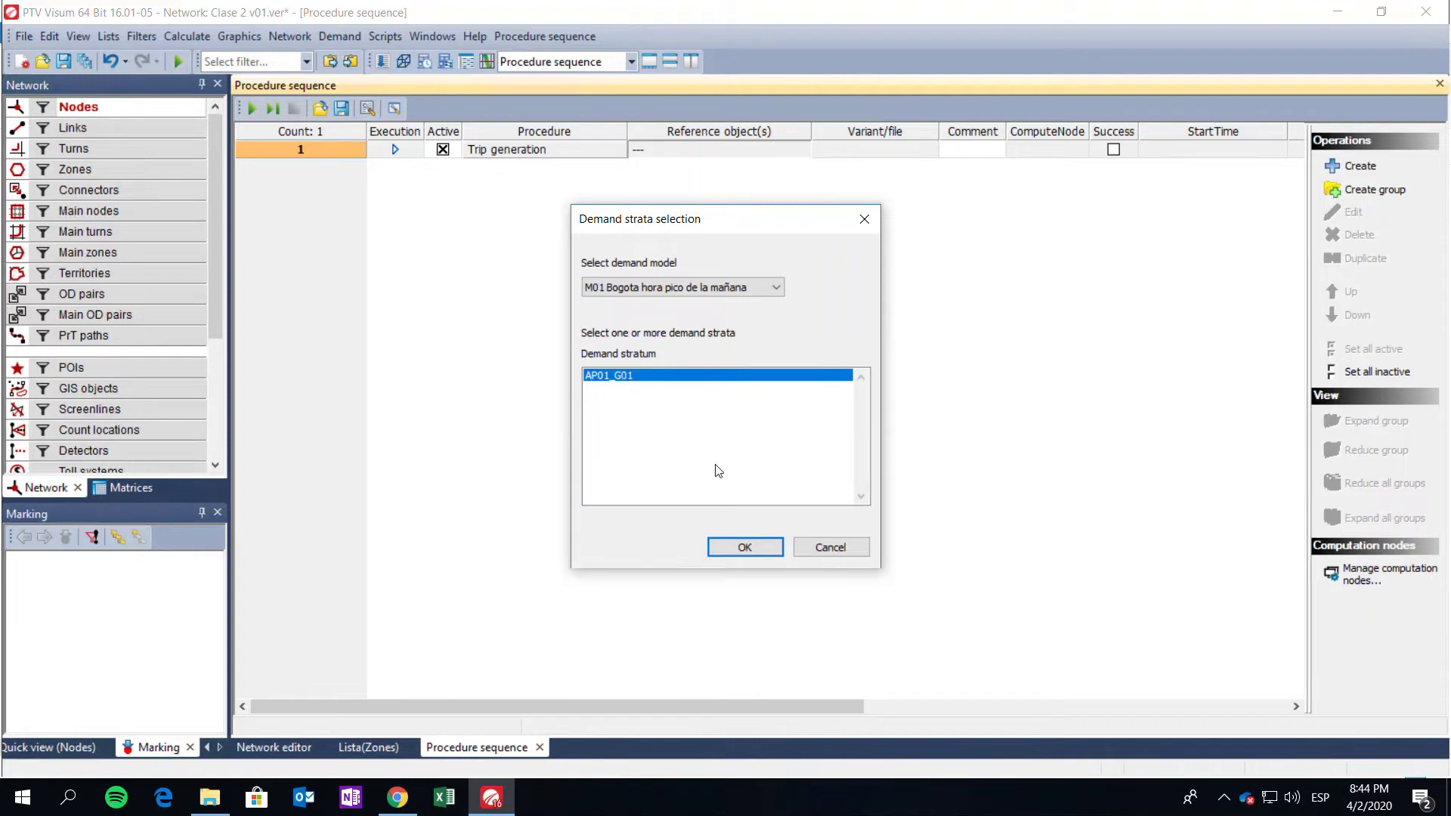
{"action": "left_click", "coordinate": [751, 554]}
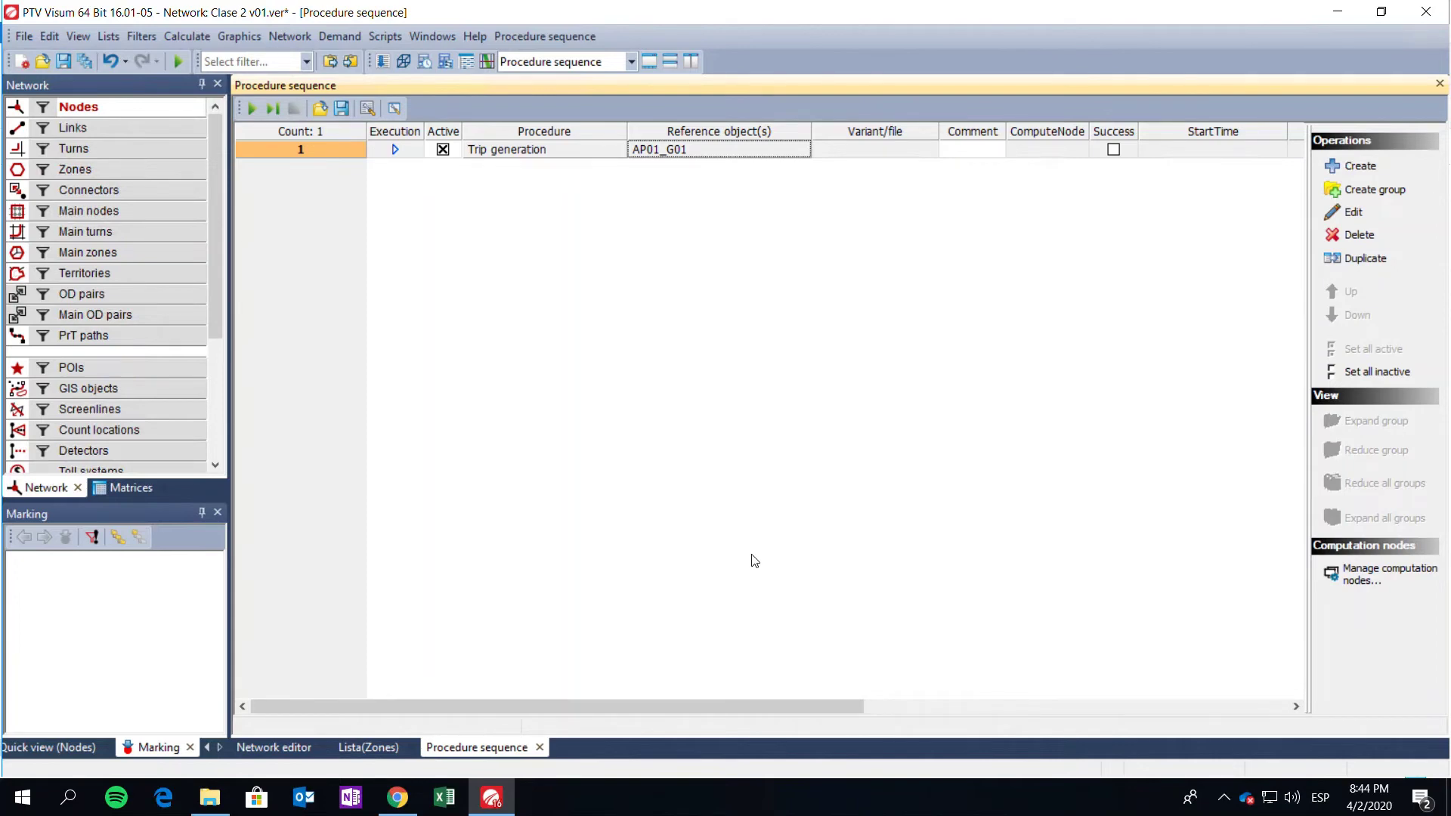
- In the Trip generation parameters, insert the zone attribute Hogares as the operand of the production function for demand stratum AP01_G01
{"action": "left_click", "coordinate": [869, 157]}
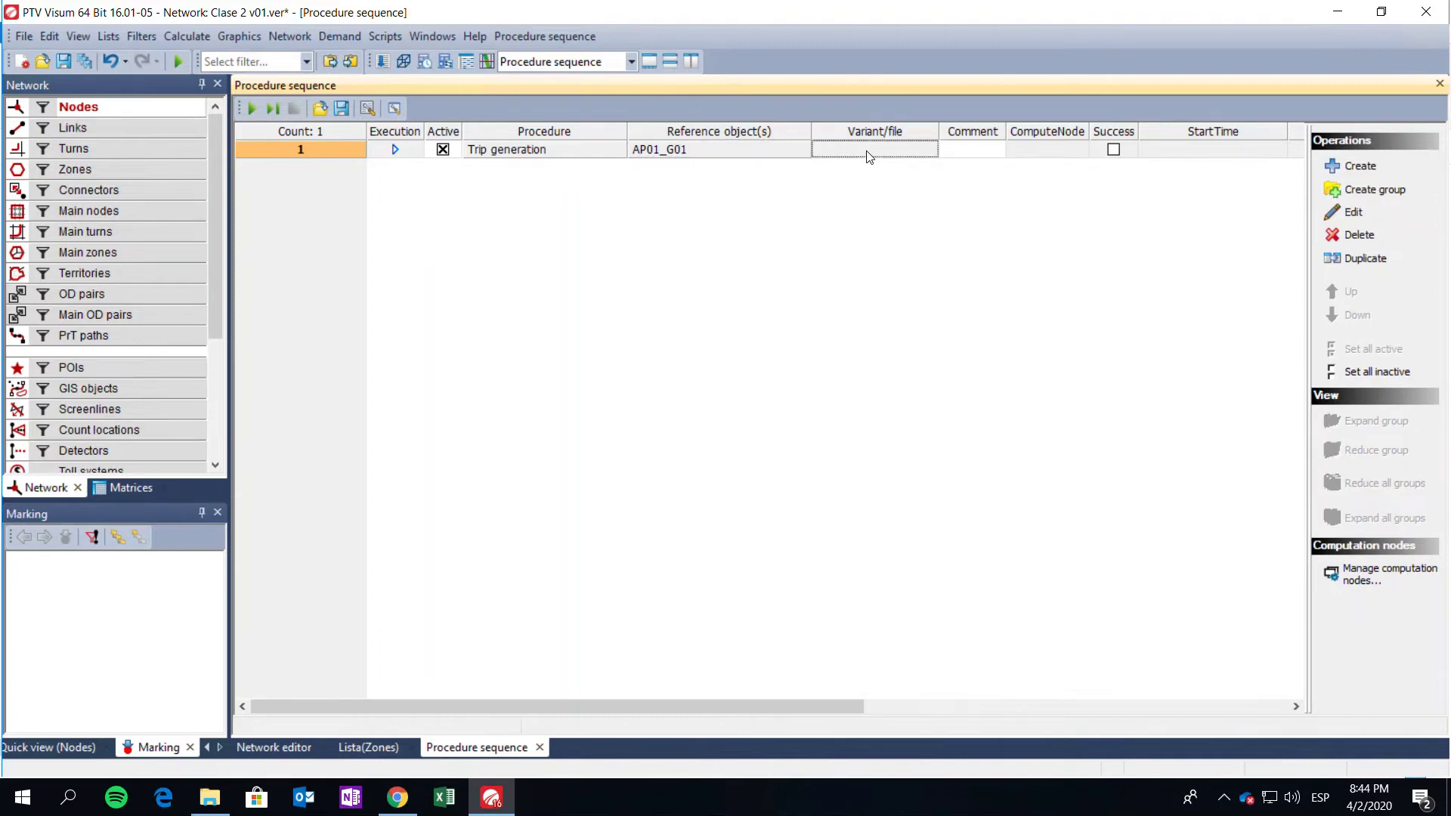
{"action": "double_click", "coordinate": [869, 157]}
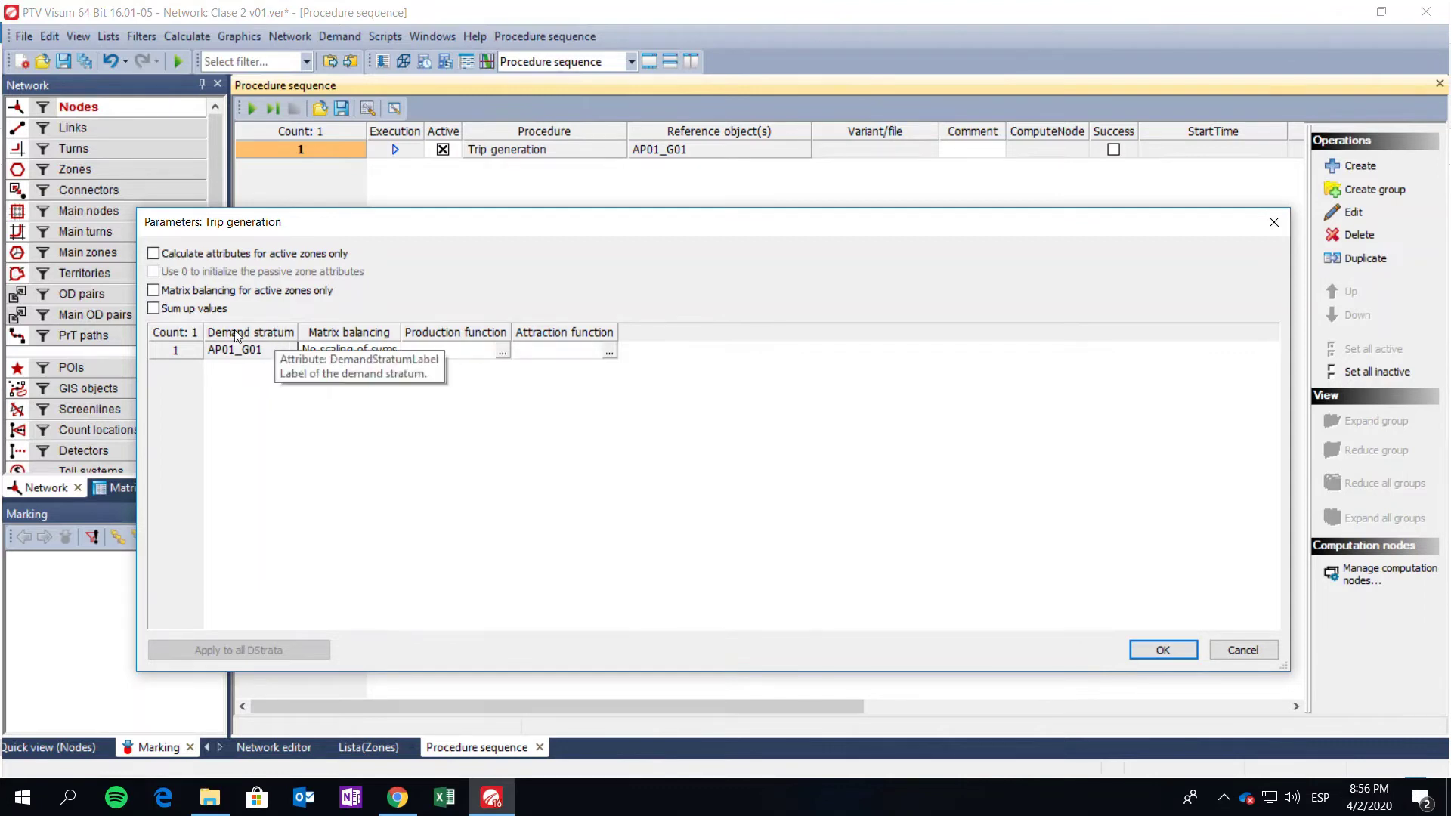
{"action": "left_click", "coordinate": [502, 352]}
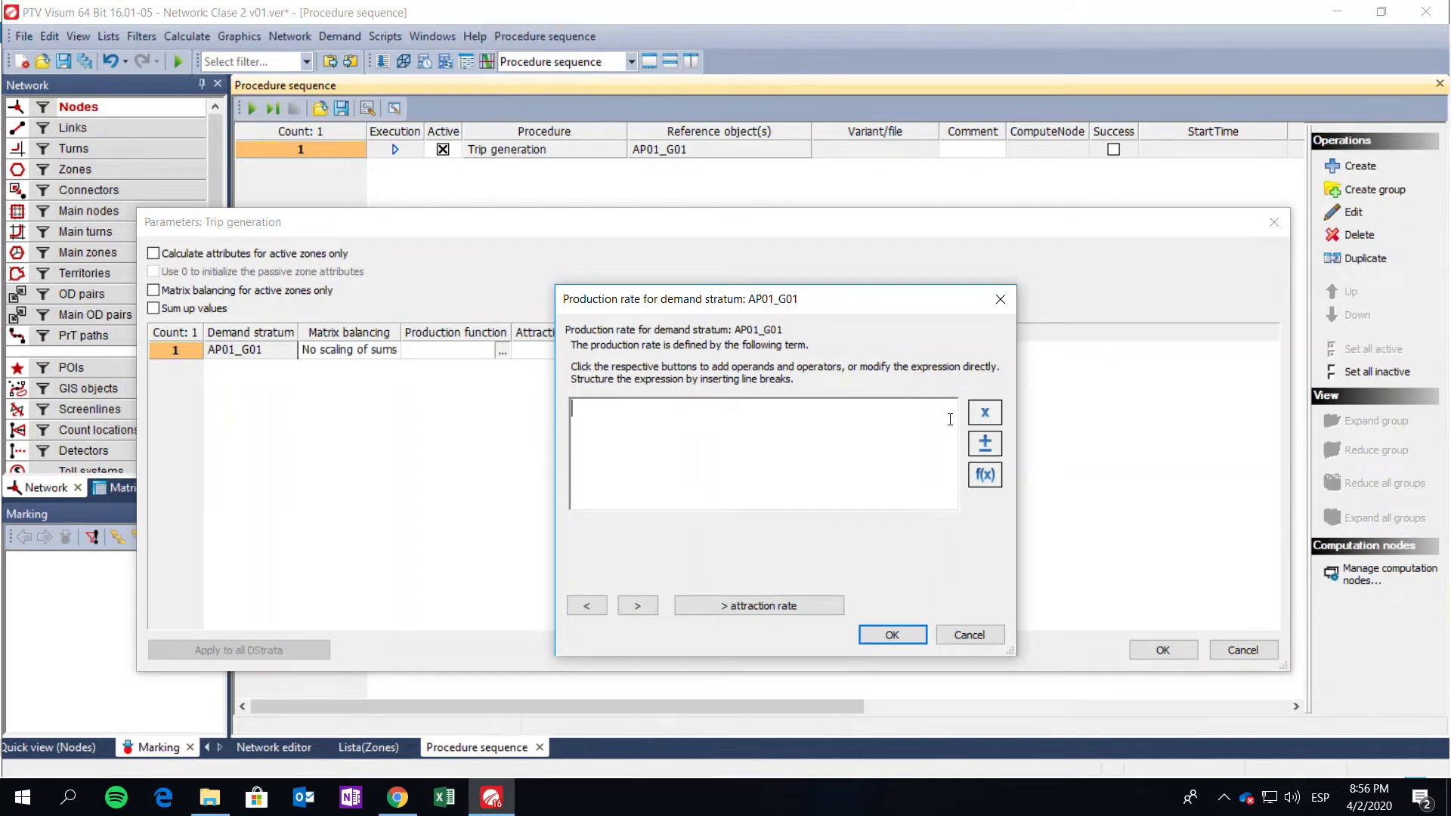
{"action": "left_click", "coordinate": [990, 419]}
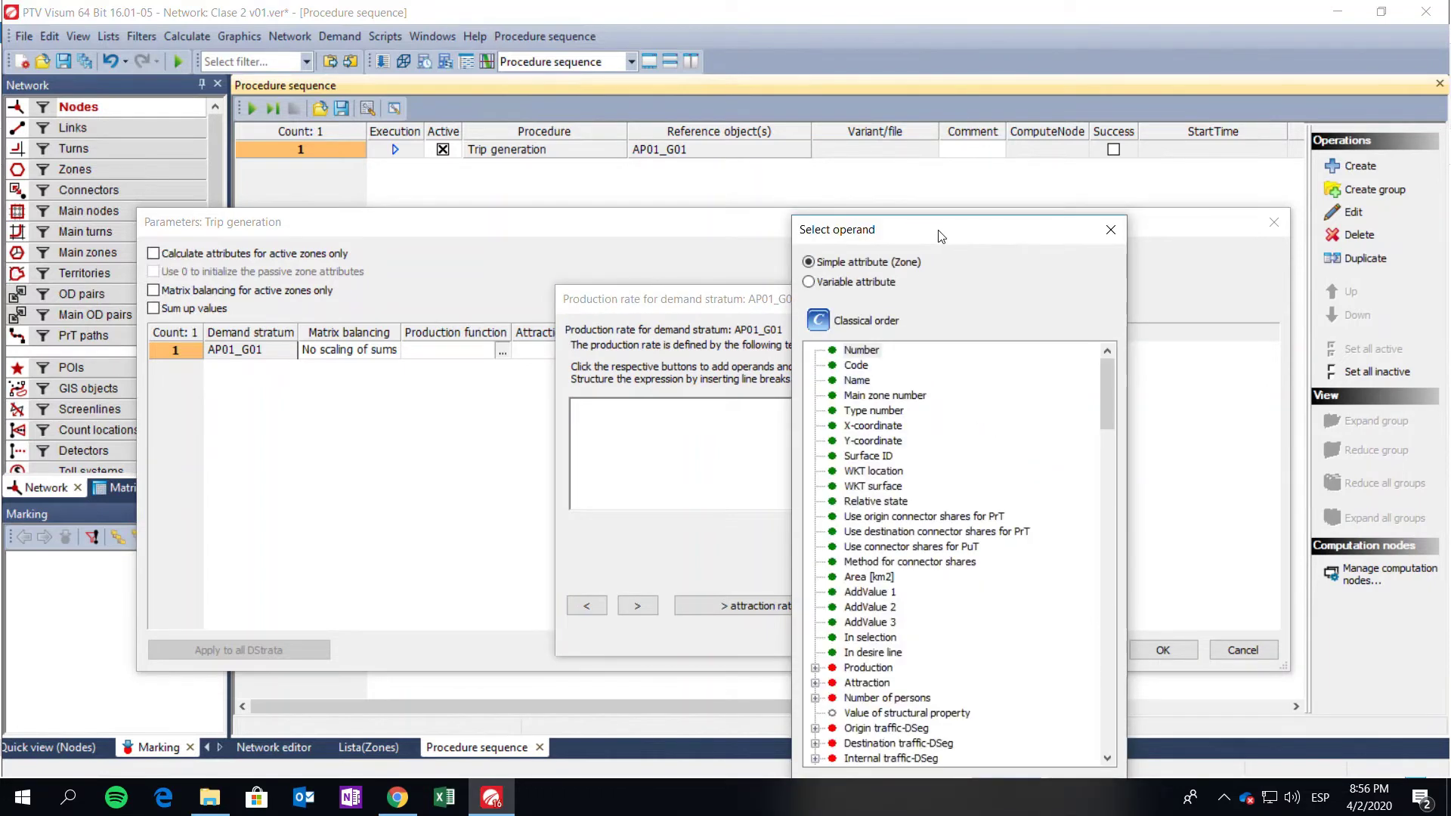
{"action": "left_click_drag", "start_coordinate": [941, 235], "coordinate": [894, 139]}
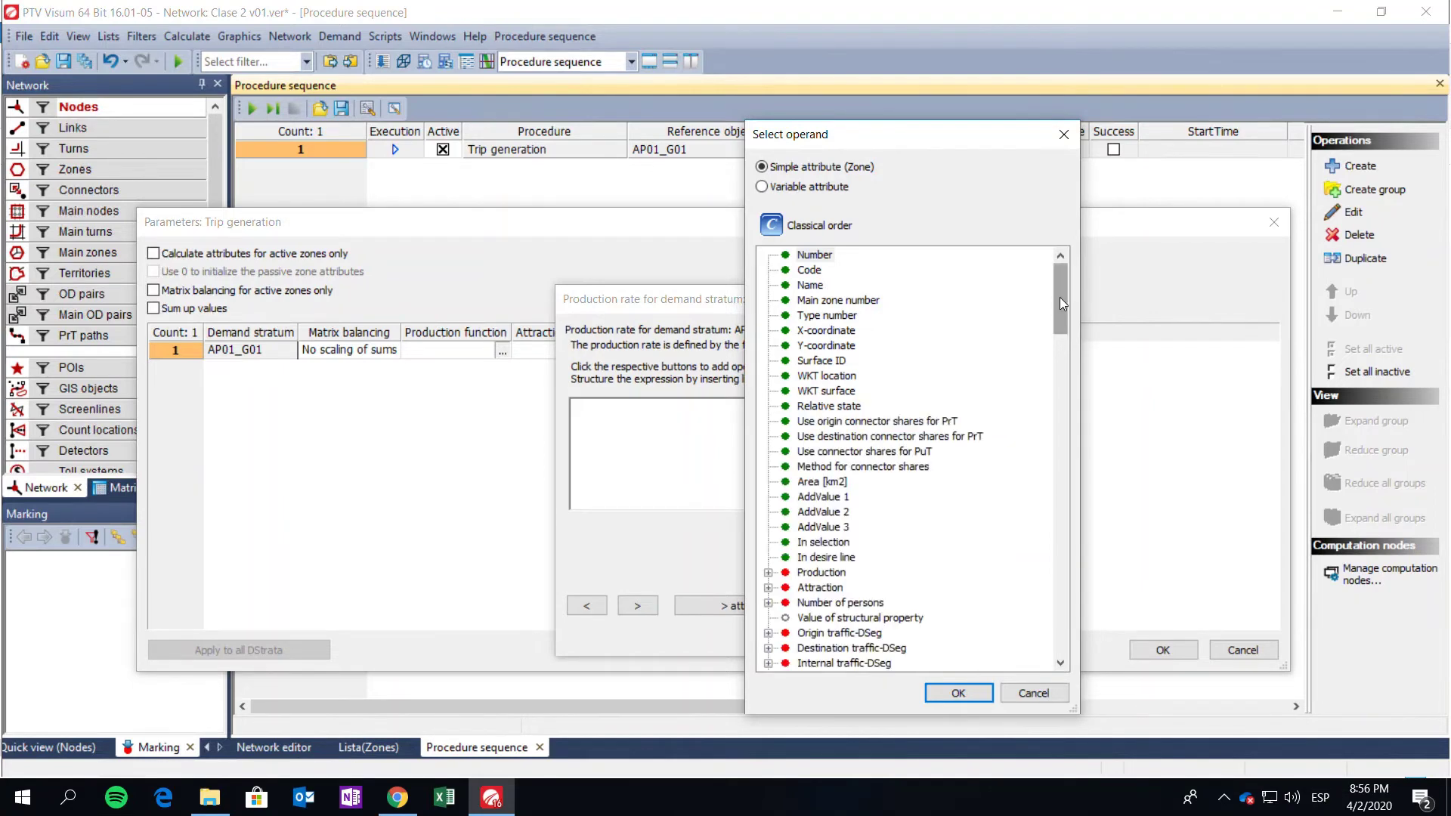
{"action": "left_click_drag", "start_coordinate": [1060, 297], "coordinate": [1058, 356]}
{"action": "scroll", "coordinate": [1058, 421], "scroll_direction": "down", "scroll_amount": 20}
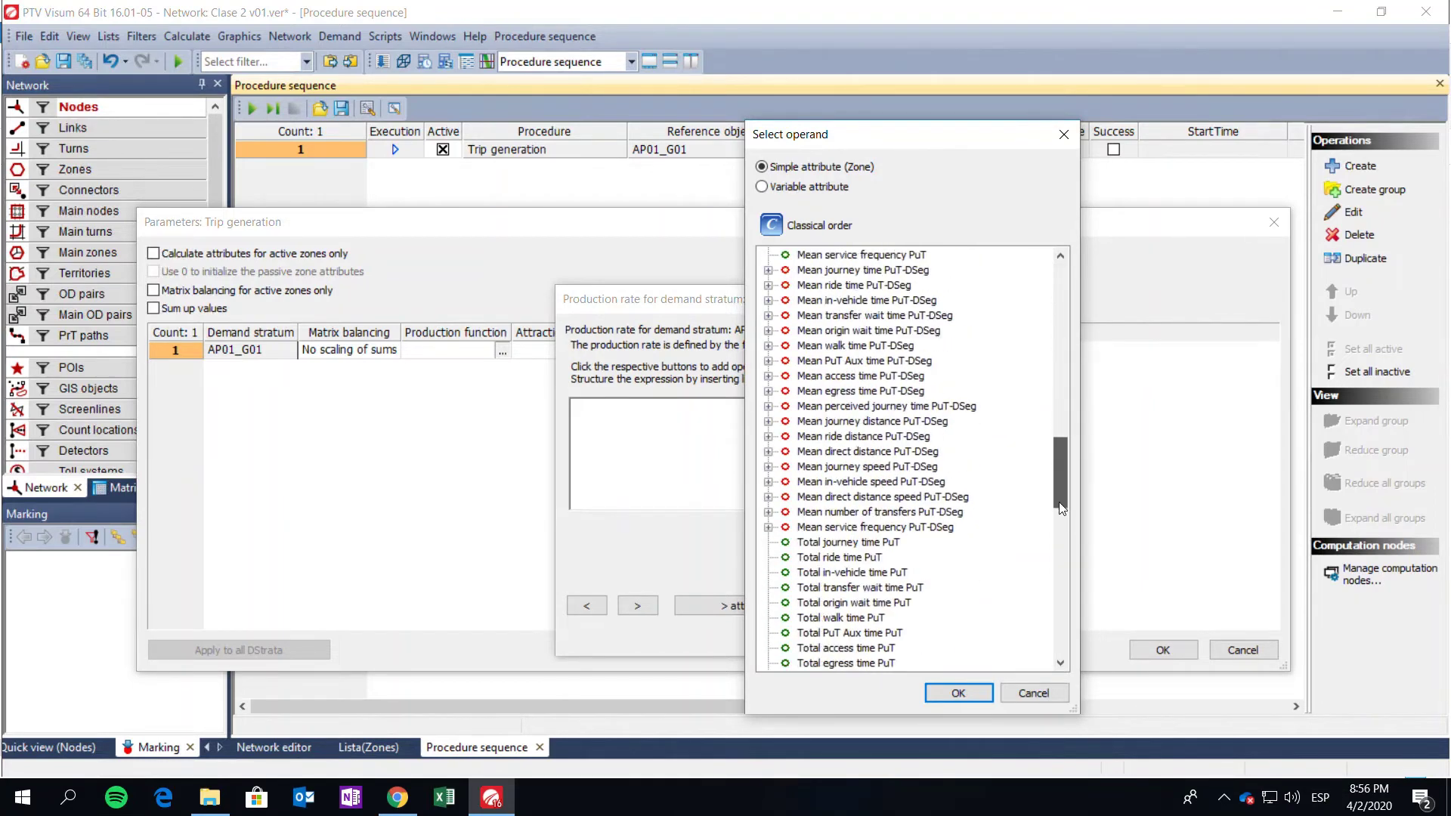
{"action": "left_click_drag", "start_coordinate": [1065, 566], "coordinate": [1058, 651]}
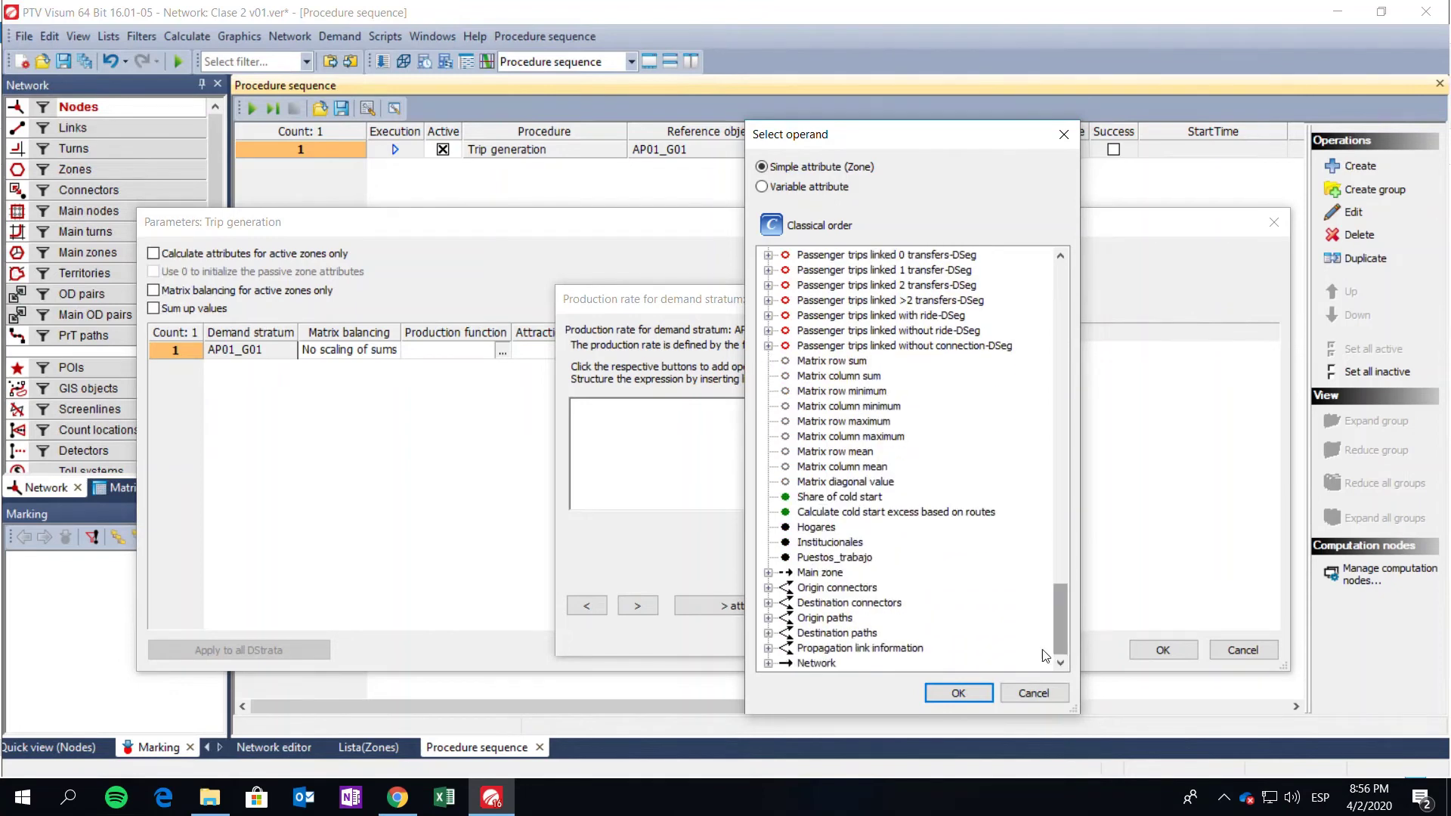
{"action": "double_click", "coordinate": [810, 528]}
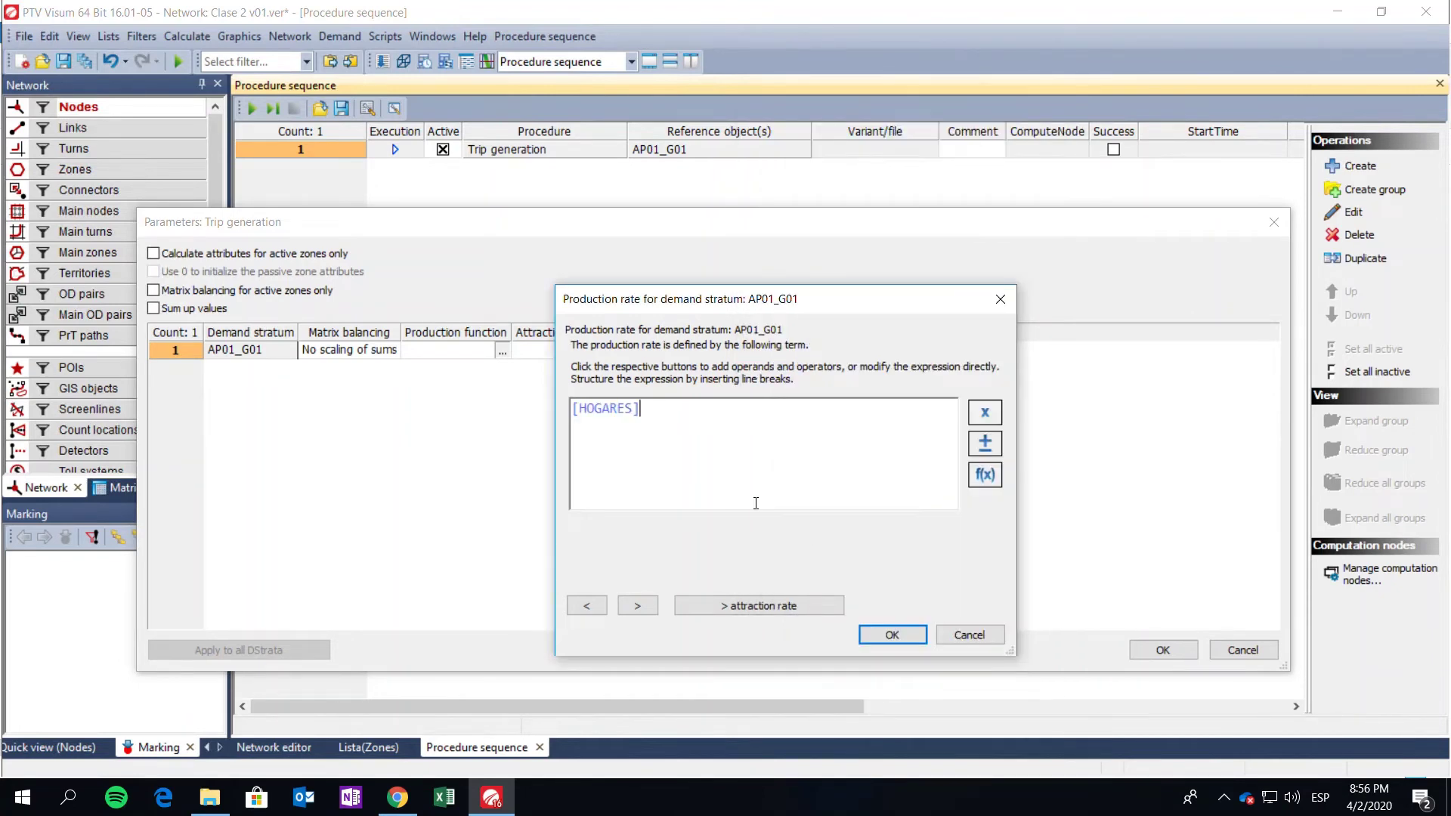
- Multiply Hogares by 4 in the production rate formula and accept it
{"action": "left_click", "coordinate": [998, 447]}
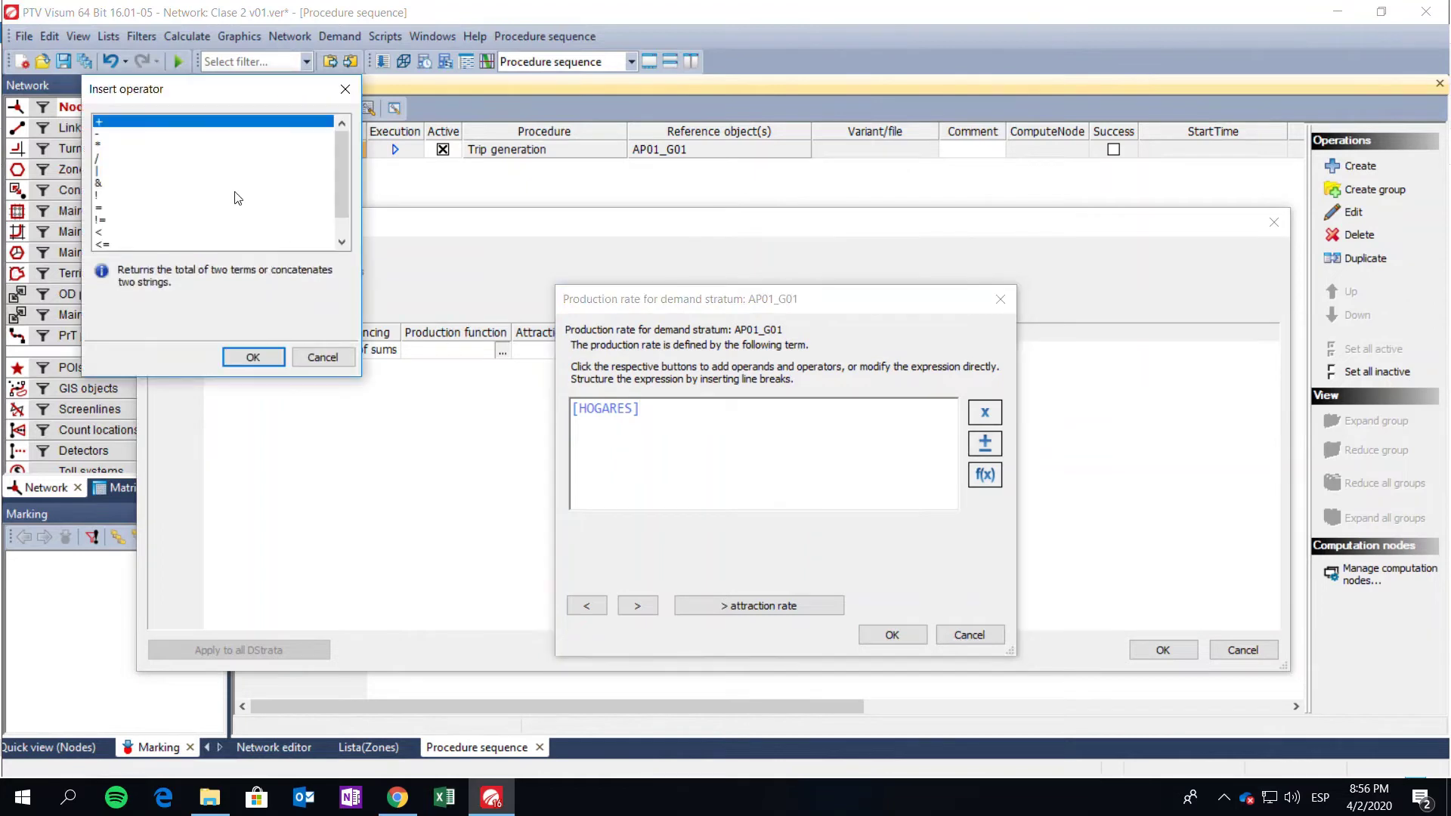
{"action": "left_click", "coordinate": [98, 145]}
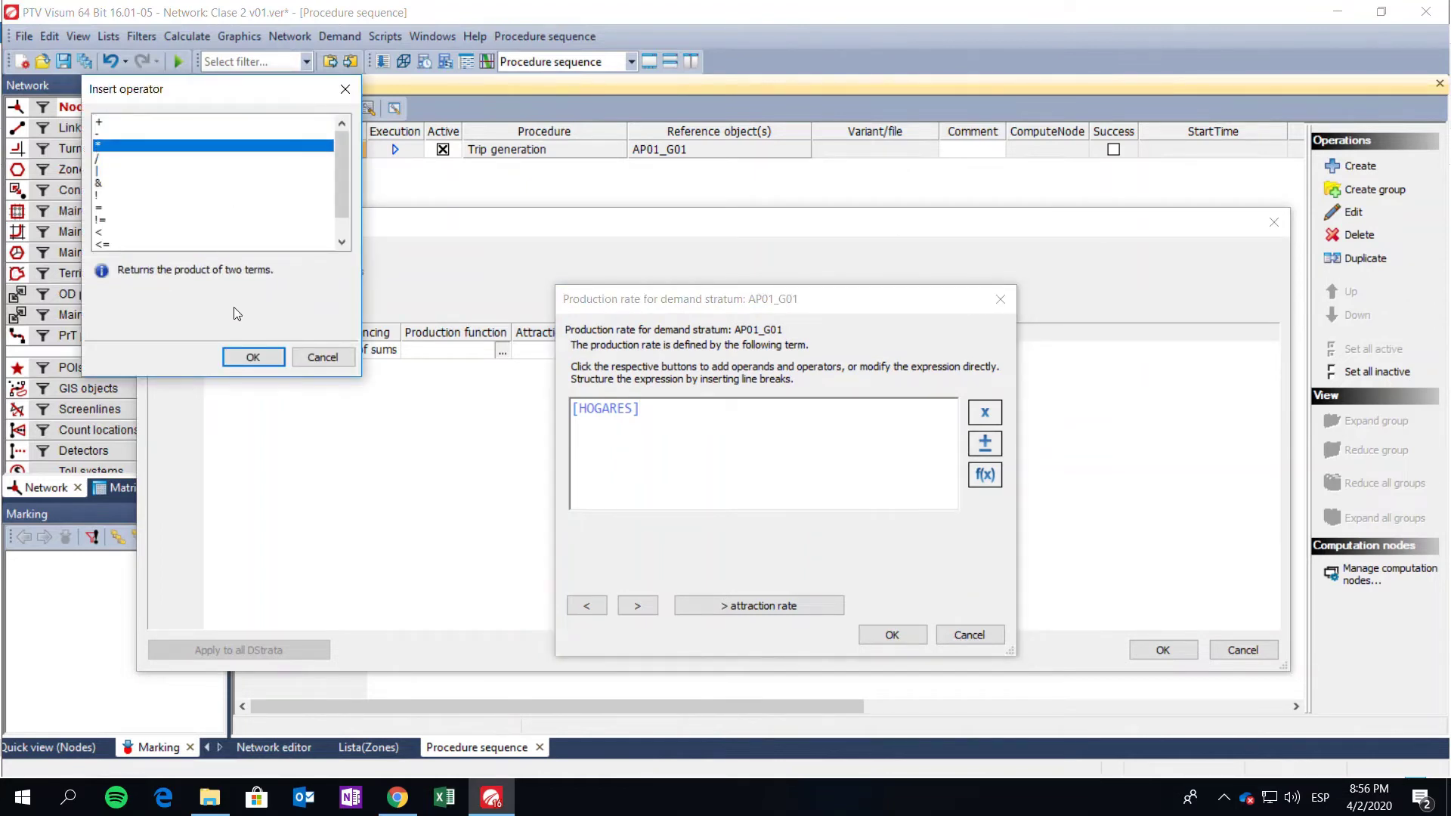
{"action": "left_click", "coordinate": [253, 357]}
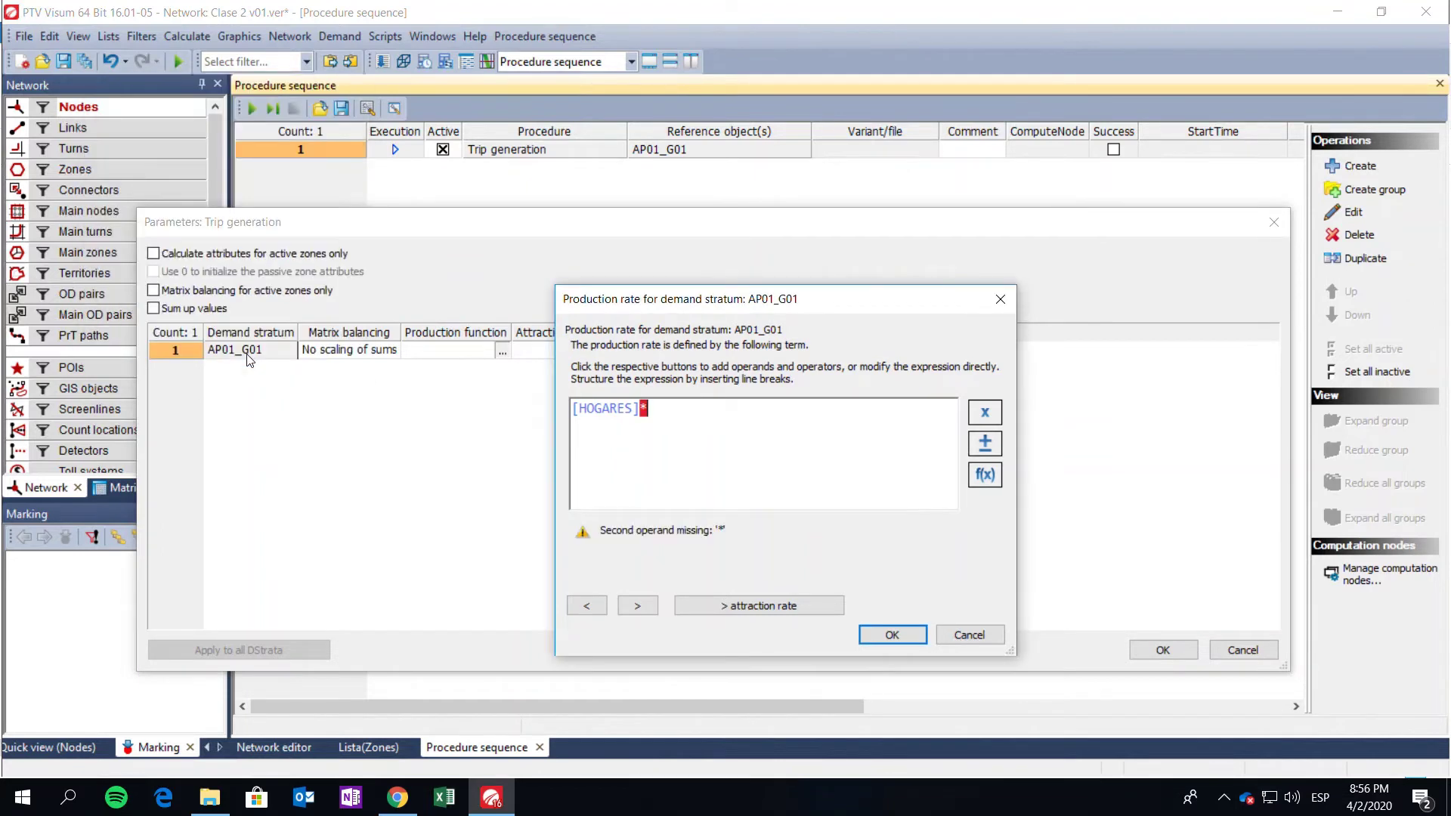
{"action": "type", "text": "4"}
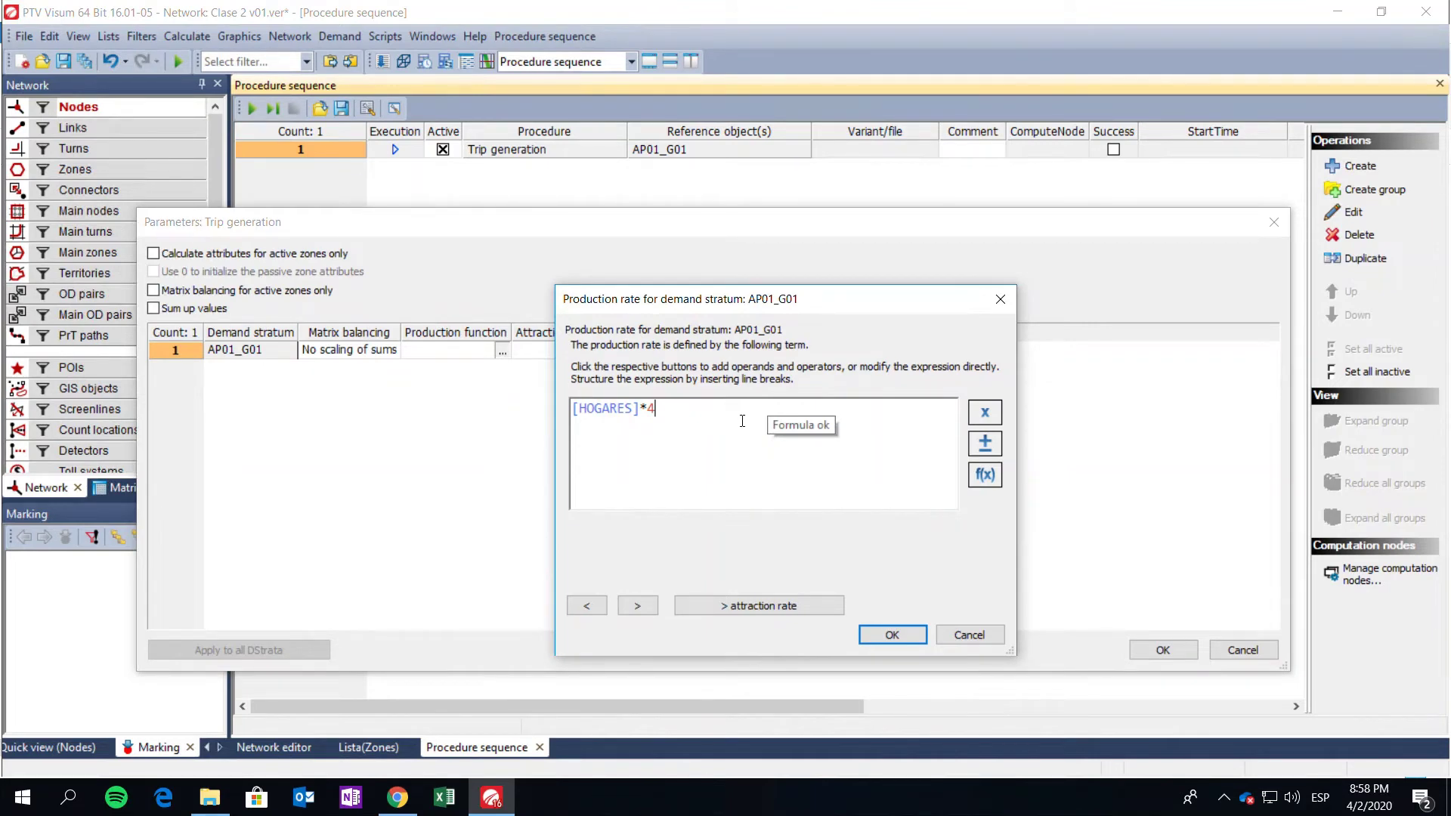
{"action": "left_click", "coordinate": [892, 635]}
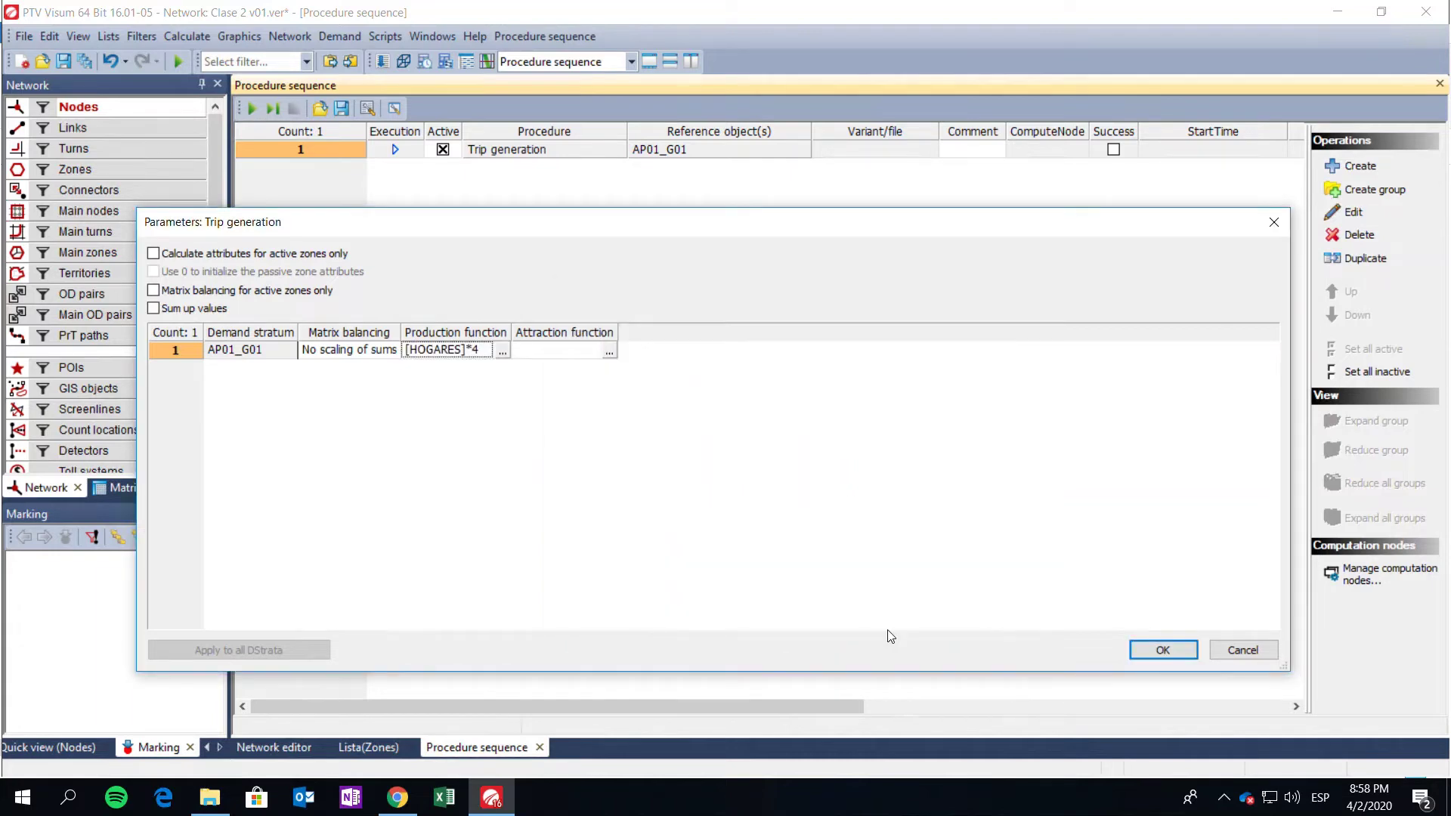
- Insert the zone attribute Puestos_trabajo as the operand of the attraction function for demand stratum AP01_G01
{"action": "left_click", "coordinate": [611, 355]}
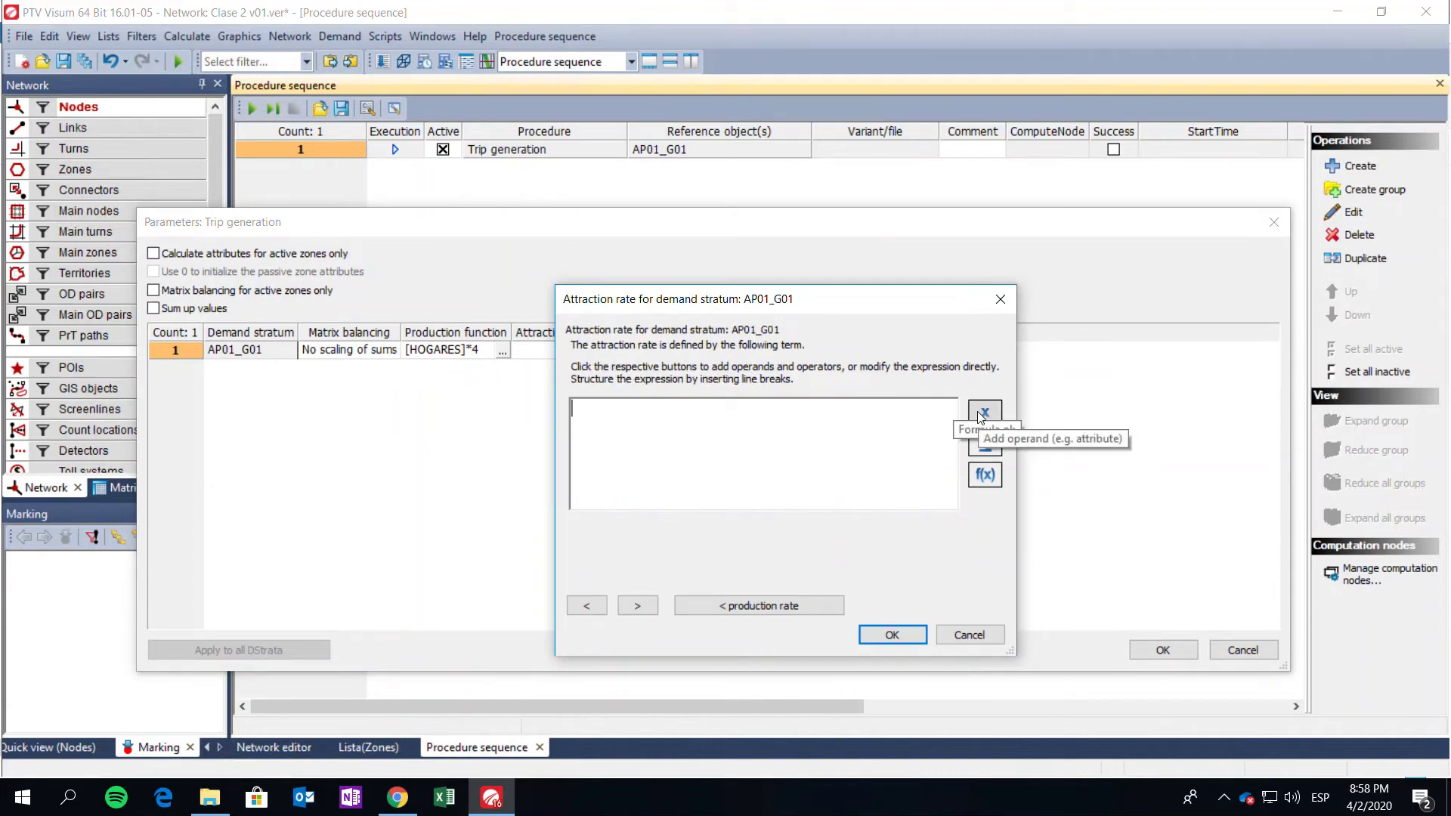
{"action": "left_click", "coordinate": [983, 414]}
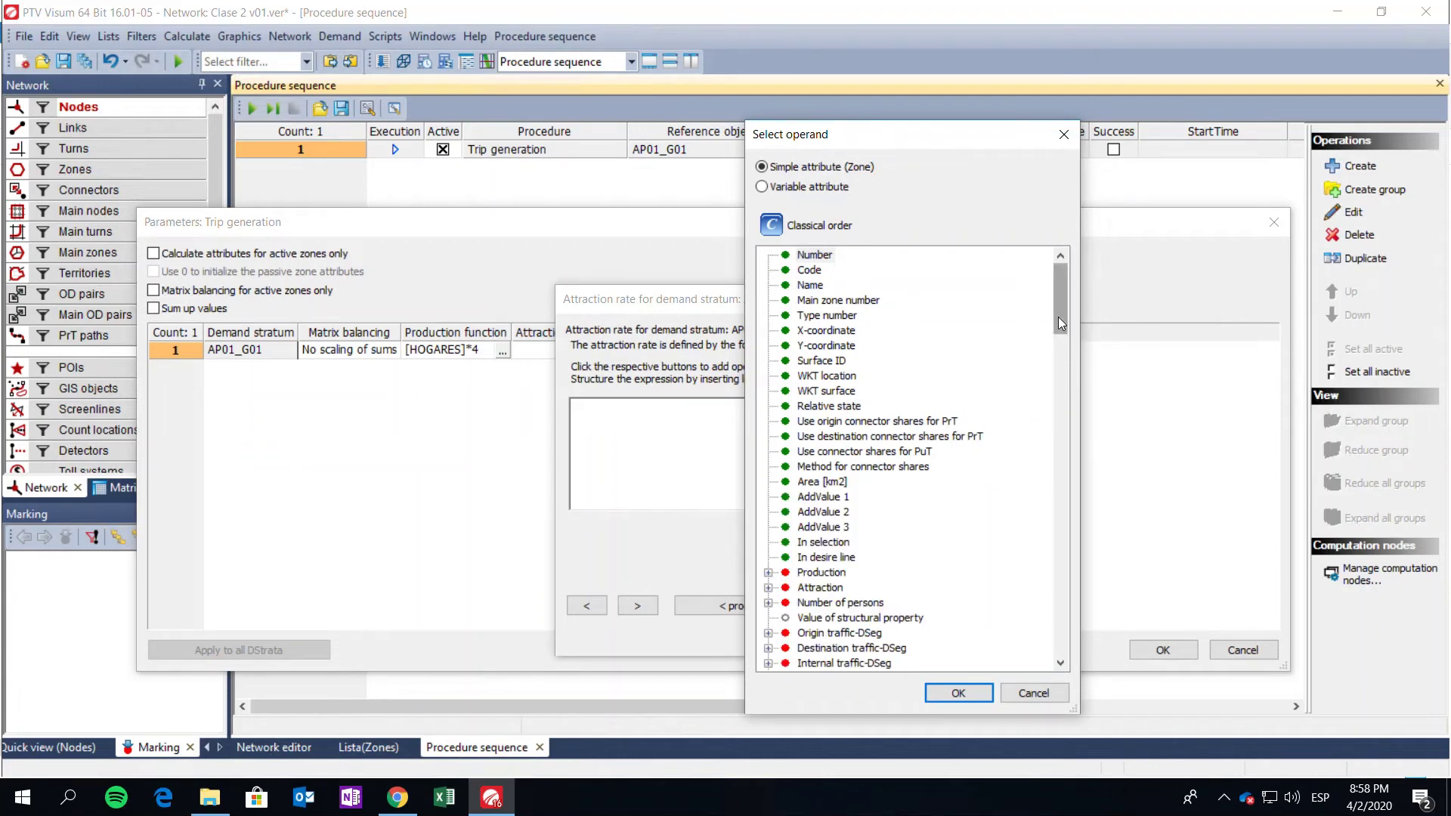
{"action": "left_click", "coordinate": [1062, 441]}
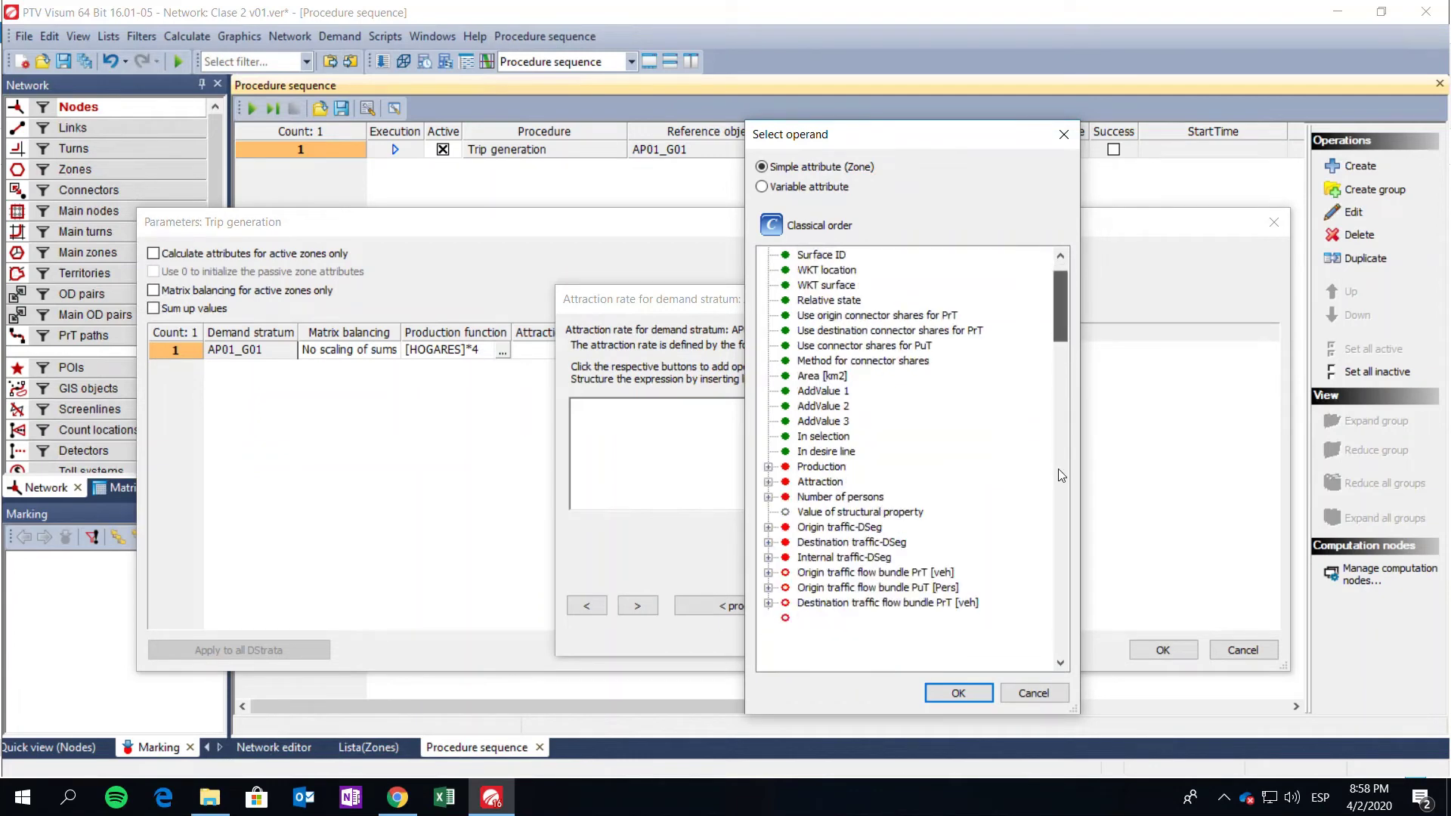
{"action": "scroll", "coordinate": [1056, 495], "scroll_direction": "down", "scroll_amount": 20}
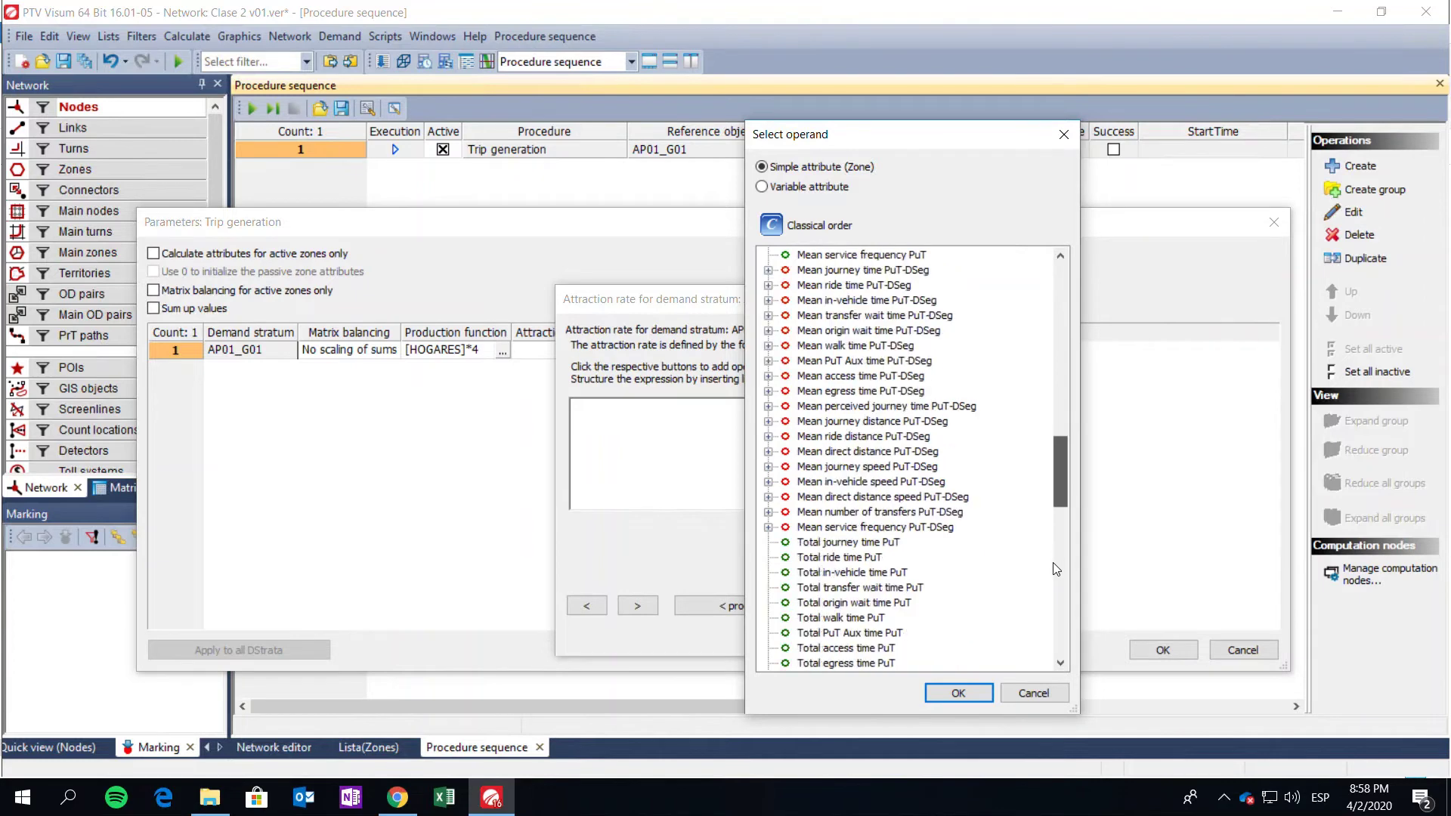
{"action": "scroll", "coordinate": [1056, 607], "scroll_direction": "down", "scroll_amount": 5}
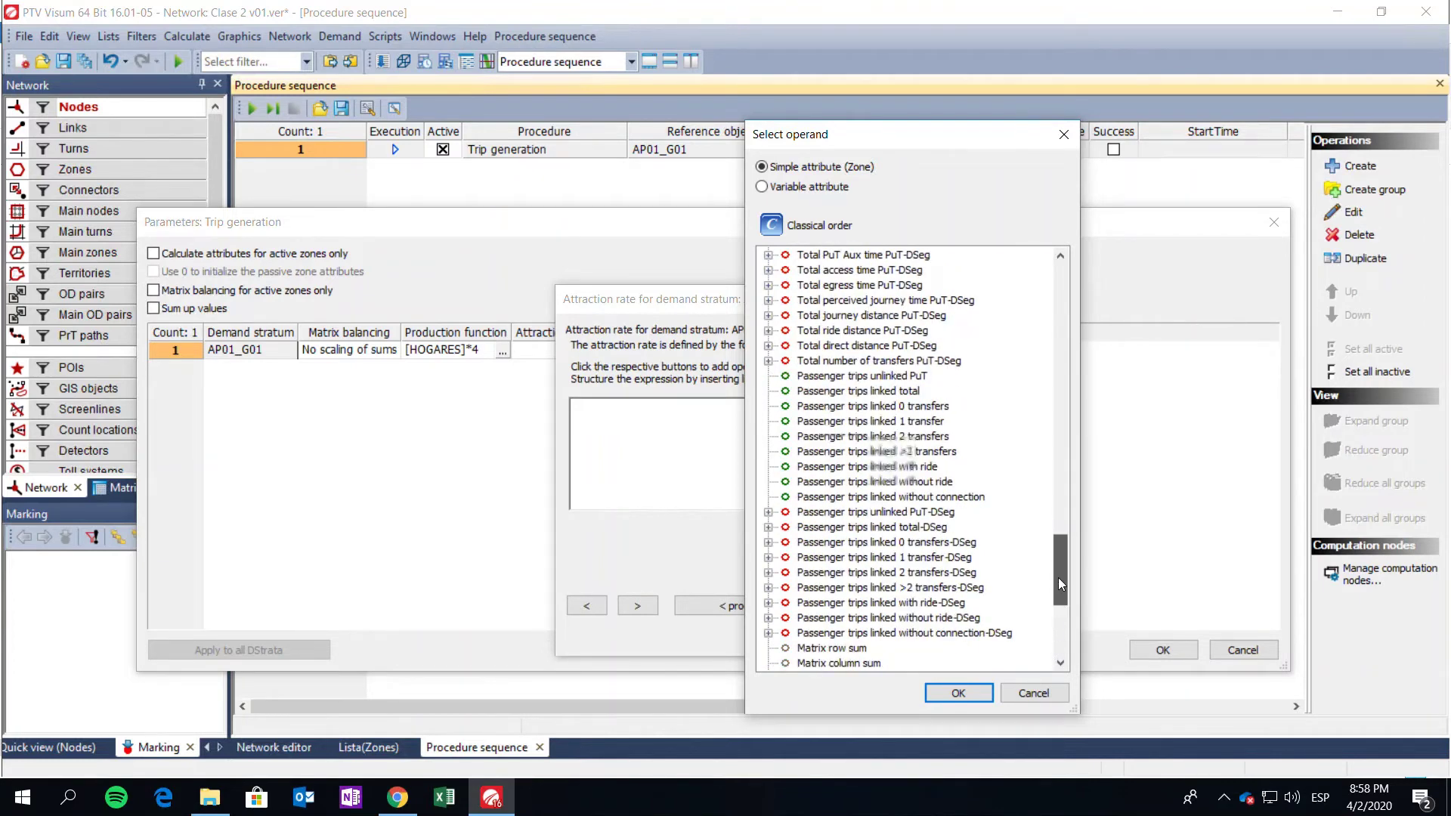
{"action": "scroll", "coordinate": [1058, 577], "scroll_direction": "down", "scroll_amount": 6}
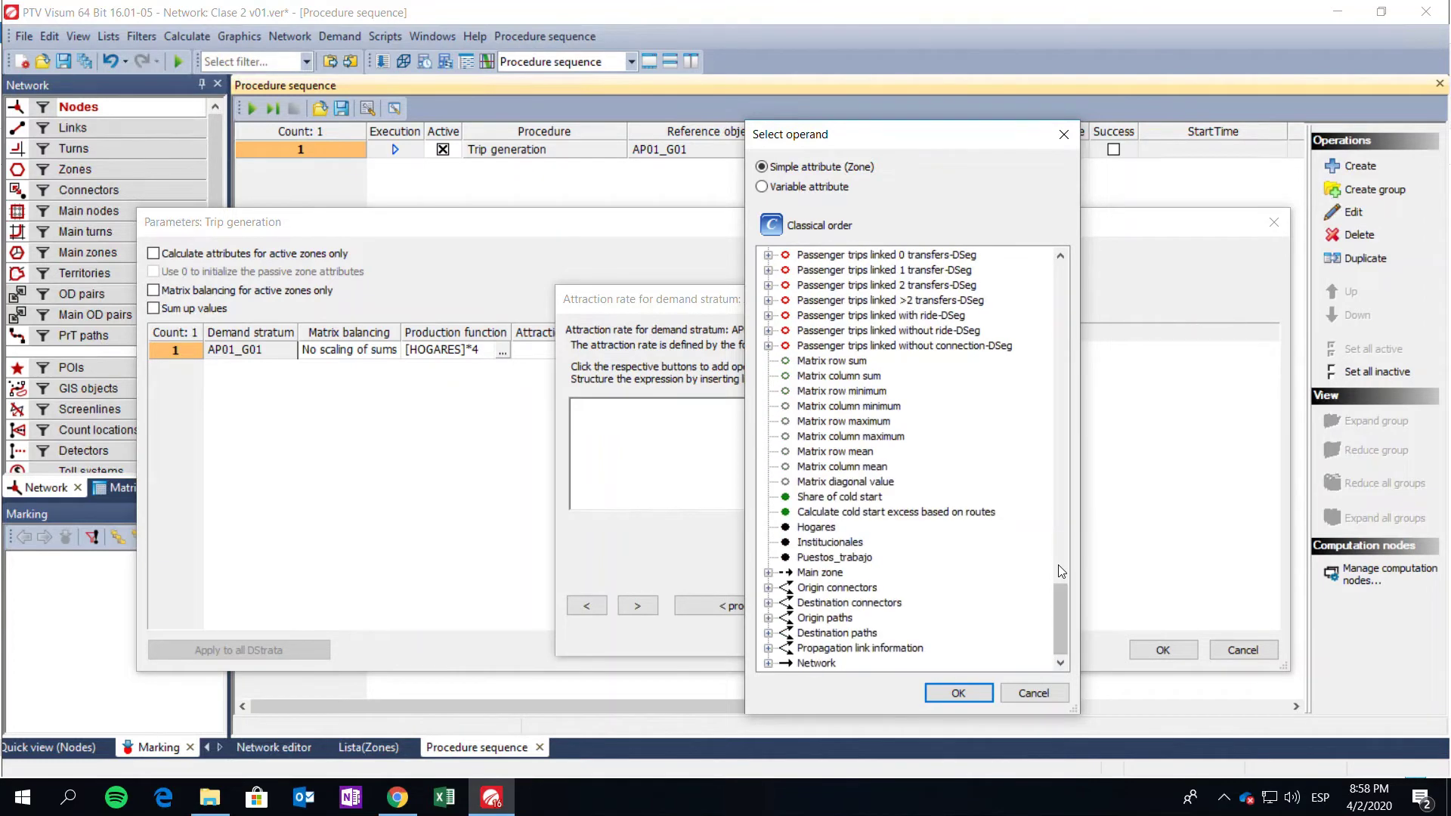
{"action": "left_click", "coordinate": [845, 563]}
{"action": "left_click", "coordinate": [958, 693]}
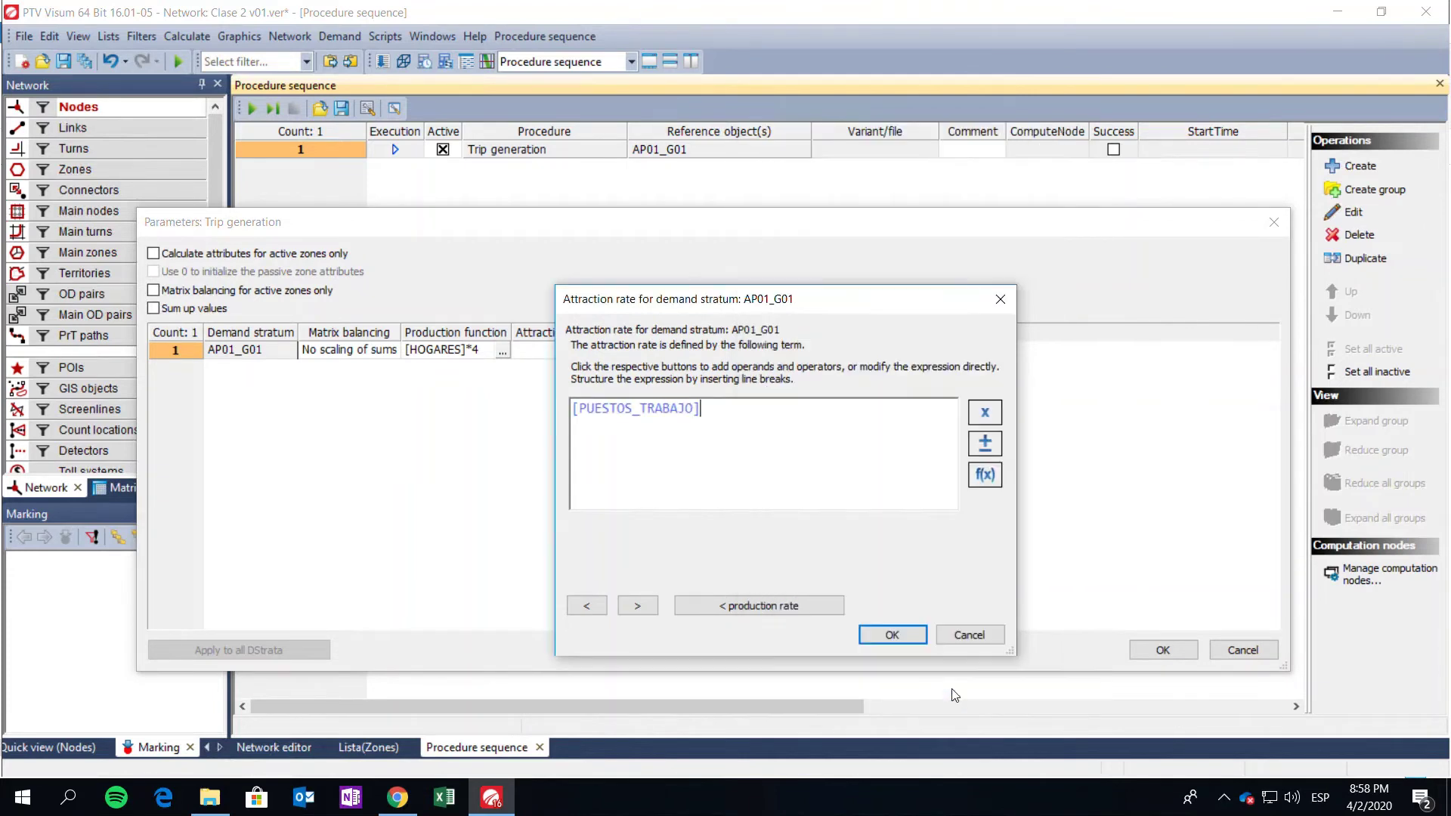
- Multiply Puestos_trabajo by 1 in the attraction rate formula, and accept the Trip generation parameters
{"action": "left_click", "coordinate": [985, 444]}
{"action": "left_click", "coordinate": [153, 195]}
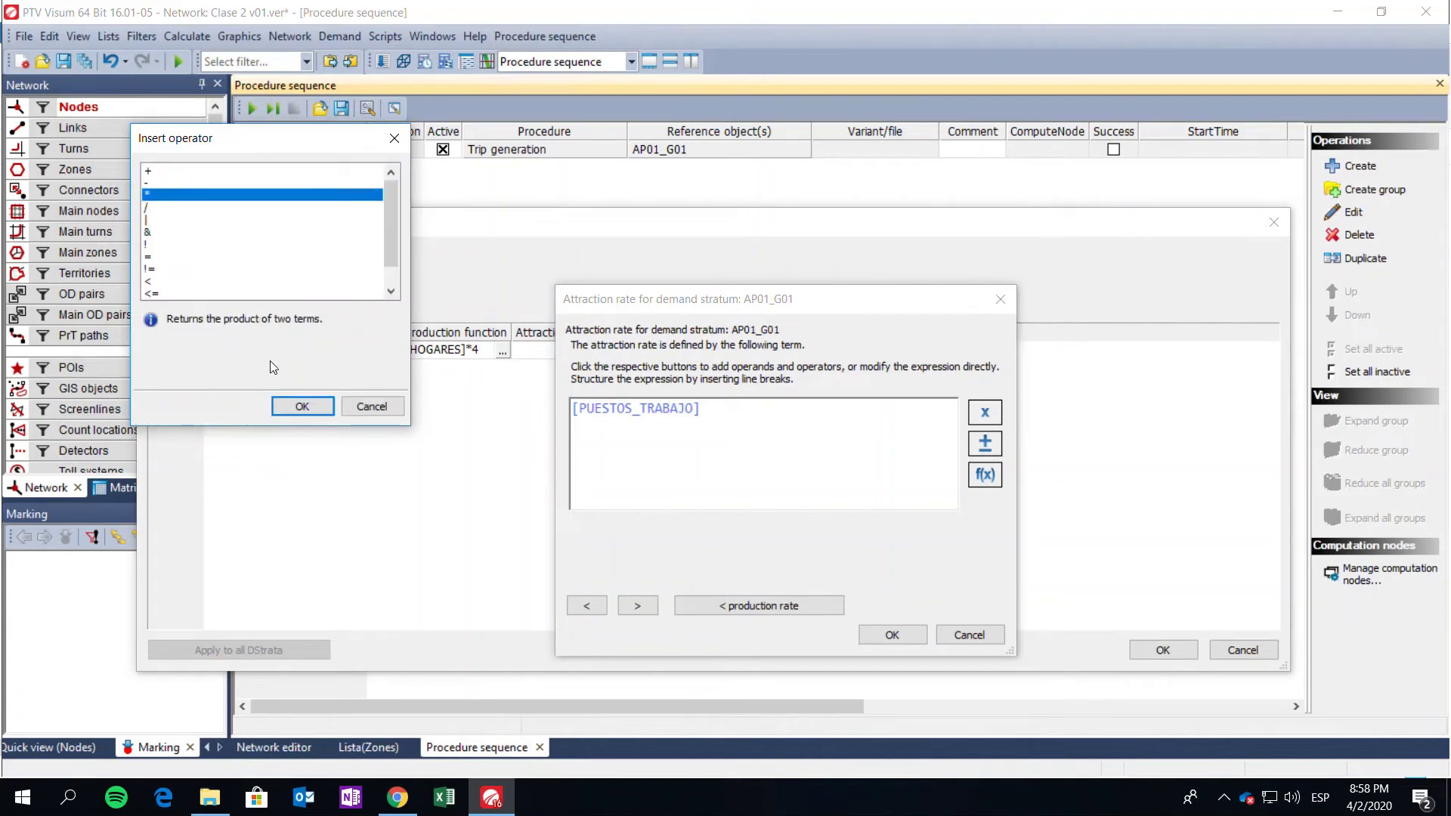
{"action": "left_click", "coordinate": [300, 408]}
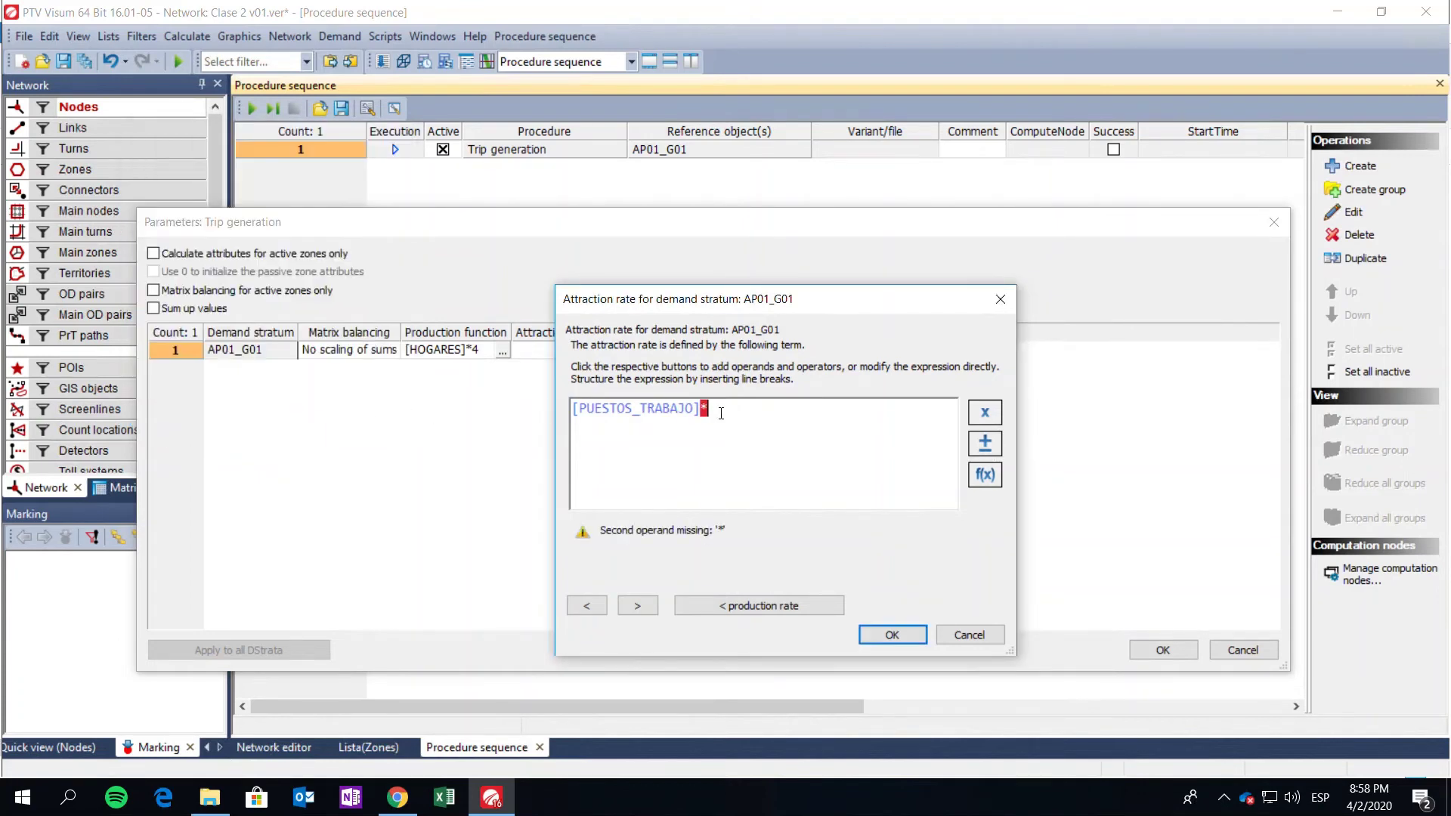
{"action": "type", "text": "1"}
{"action": "left_click", "coordinate": [895, 635]}
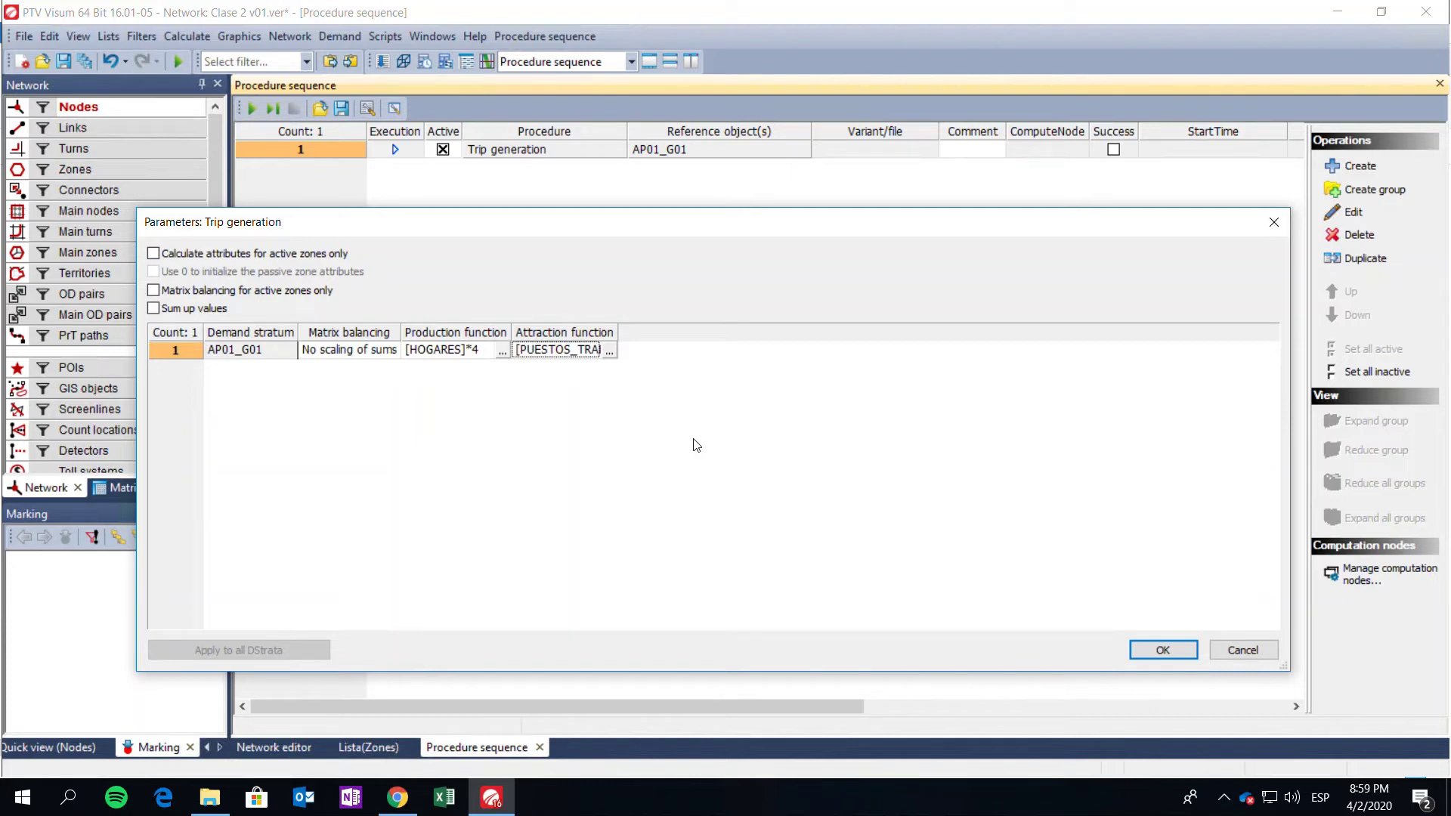
{"action": "left_click", "coordinate": [1155, 652]}
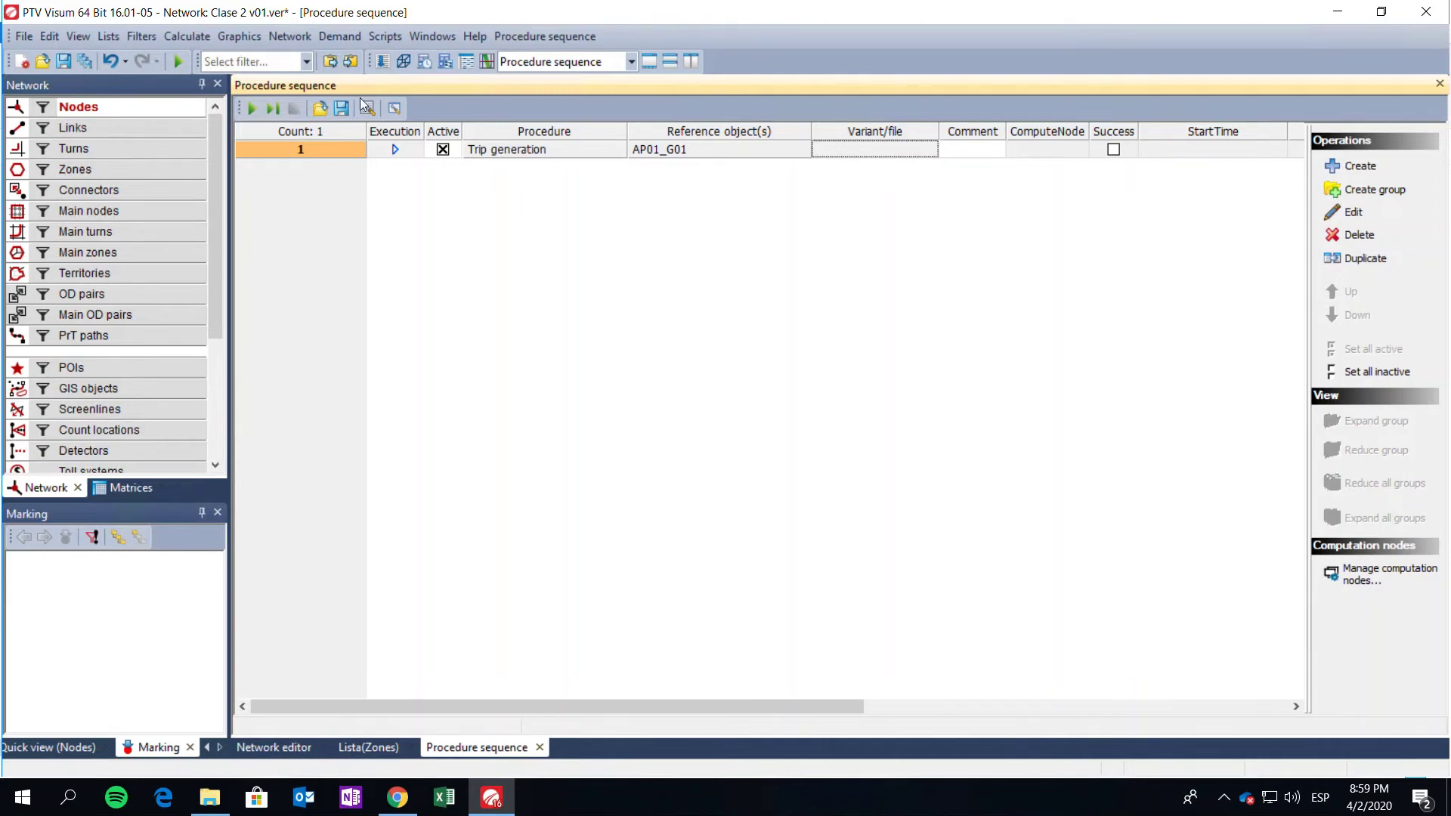
- Run the procedure sequence and check the calculated productions and attractions by zone for demand stratum AP01_G01
{"action": "left_click", "coordinate": [249, 108]}
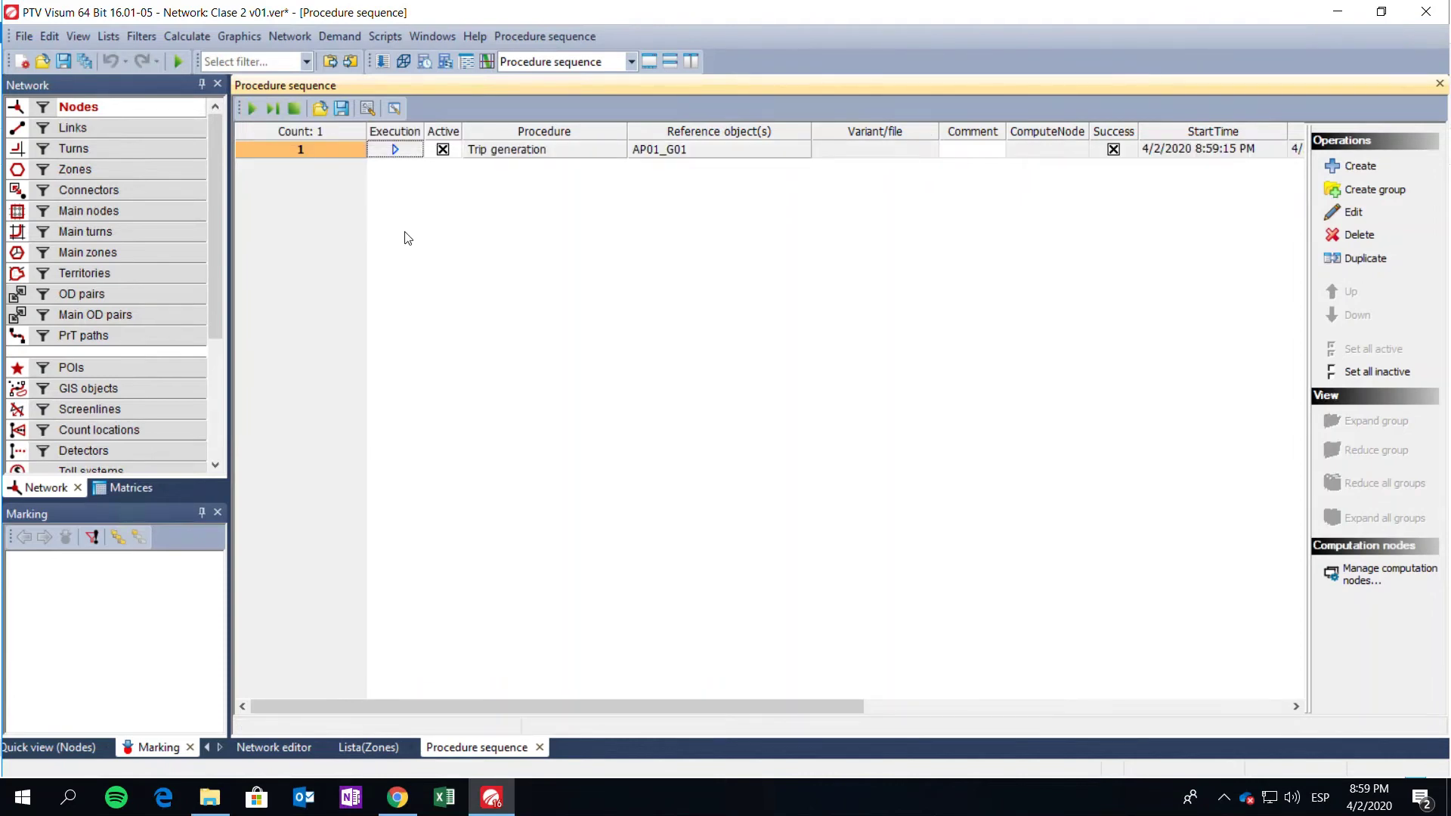
{"action": "left_click", "coordinate": [338, 36]}
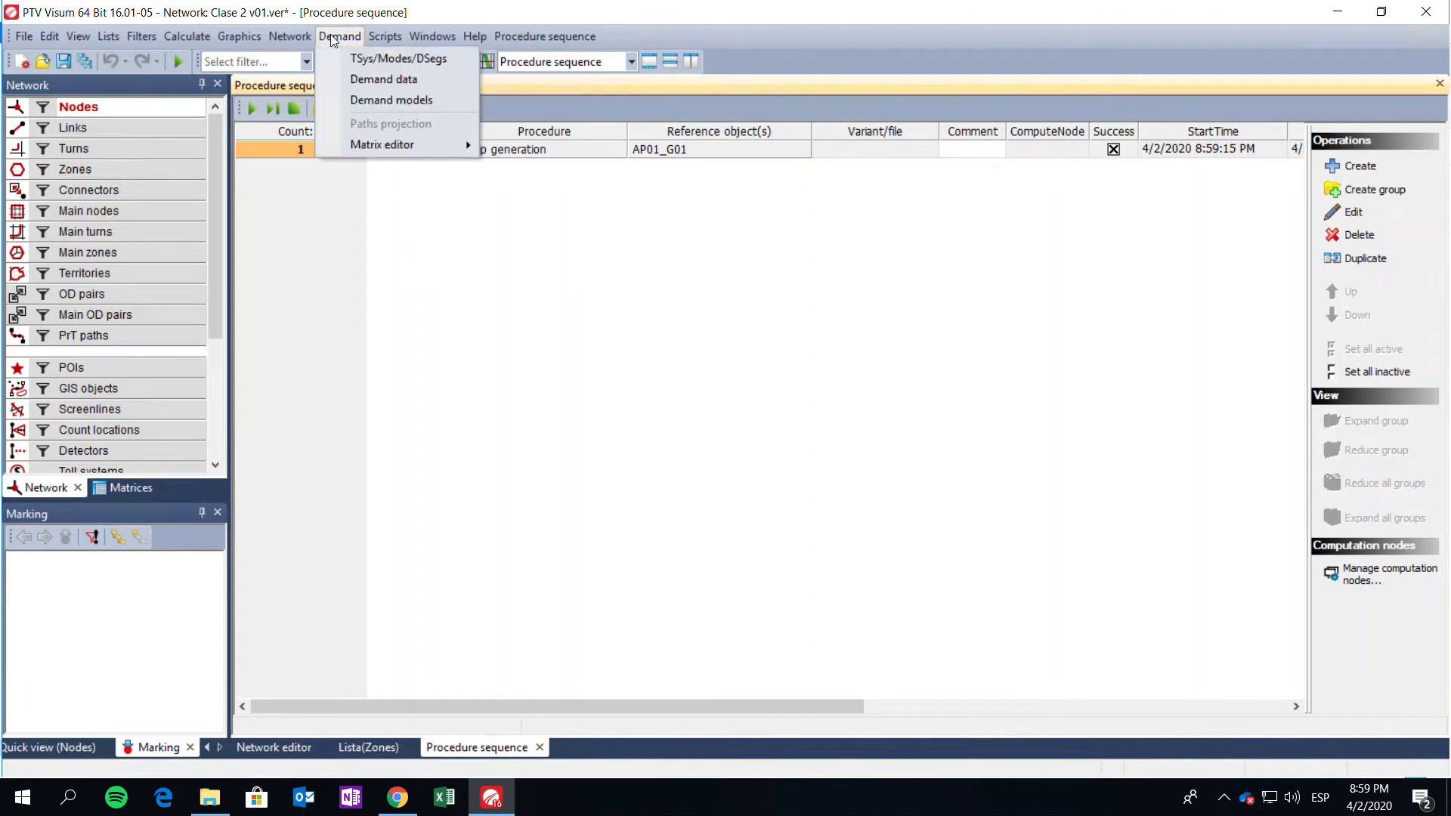
{"action": "left_click", "coordinate": [381, 102]}
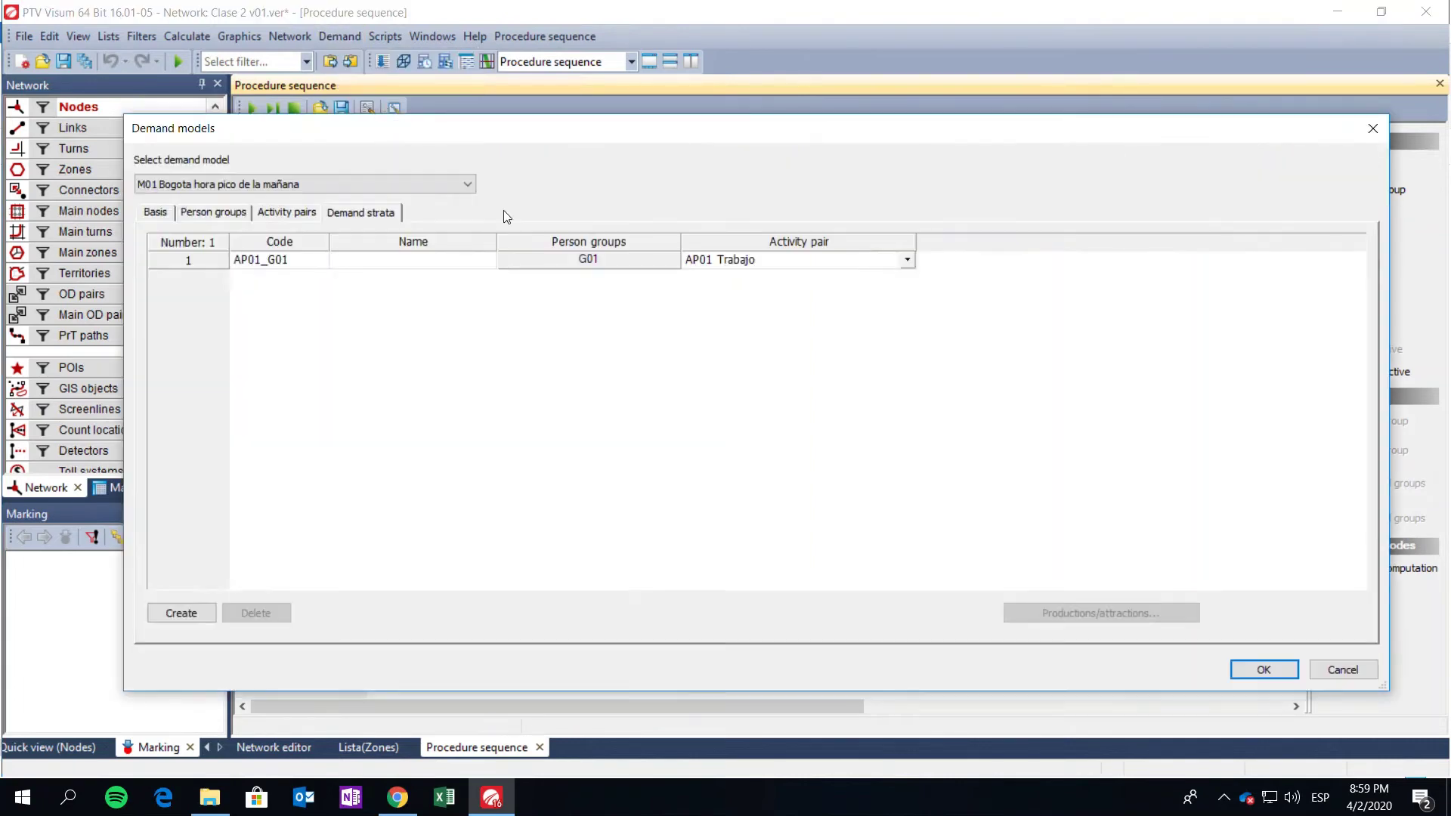
{"action": "left_click", "coordinate": [184, 261]}
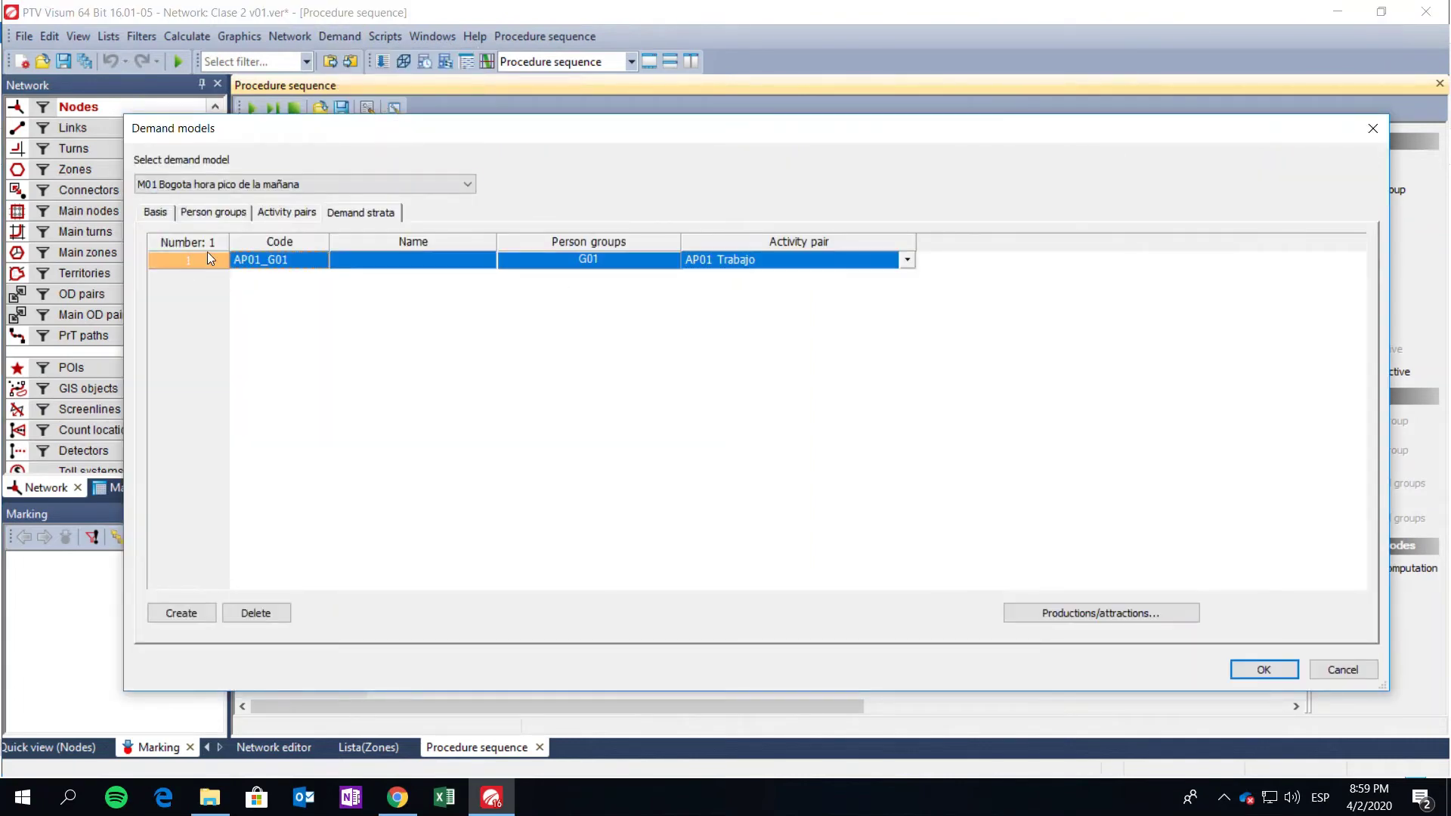
{"action": "left_click", "coordinate": [1037, 617]}
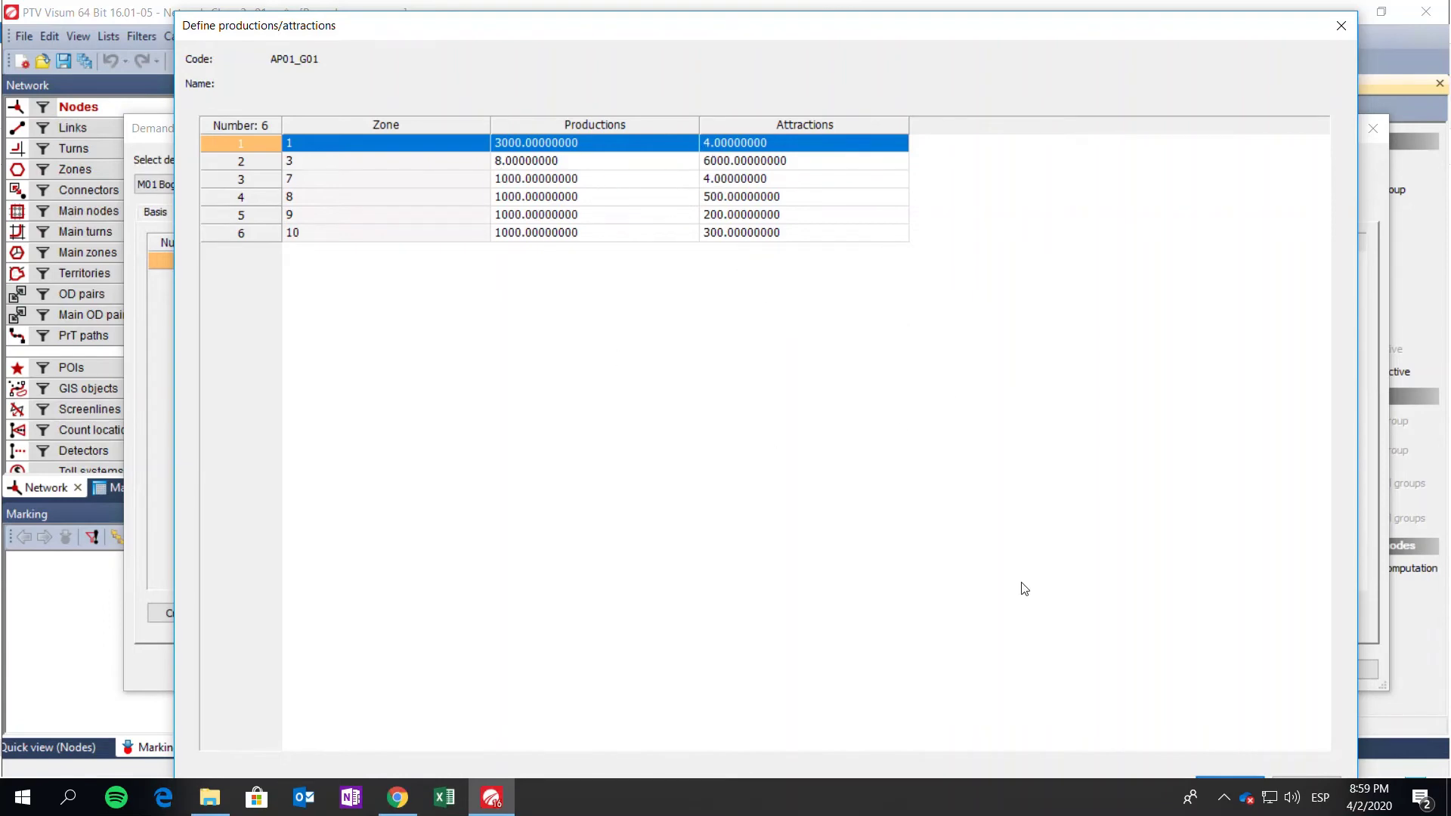
{"action": "left_click", "coordinate": [1234, 778]}
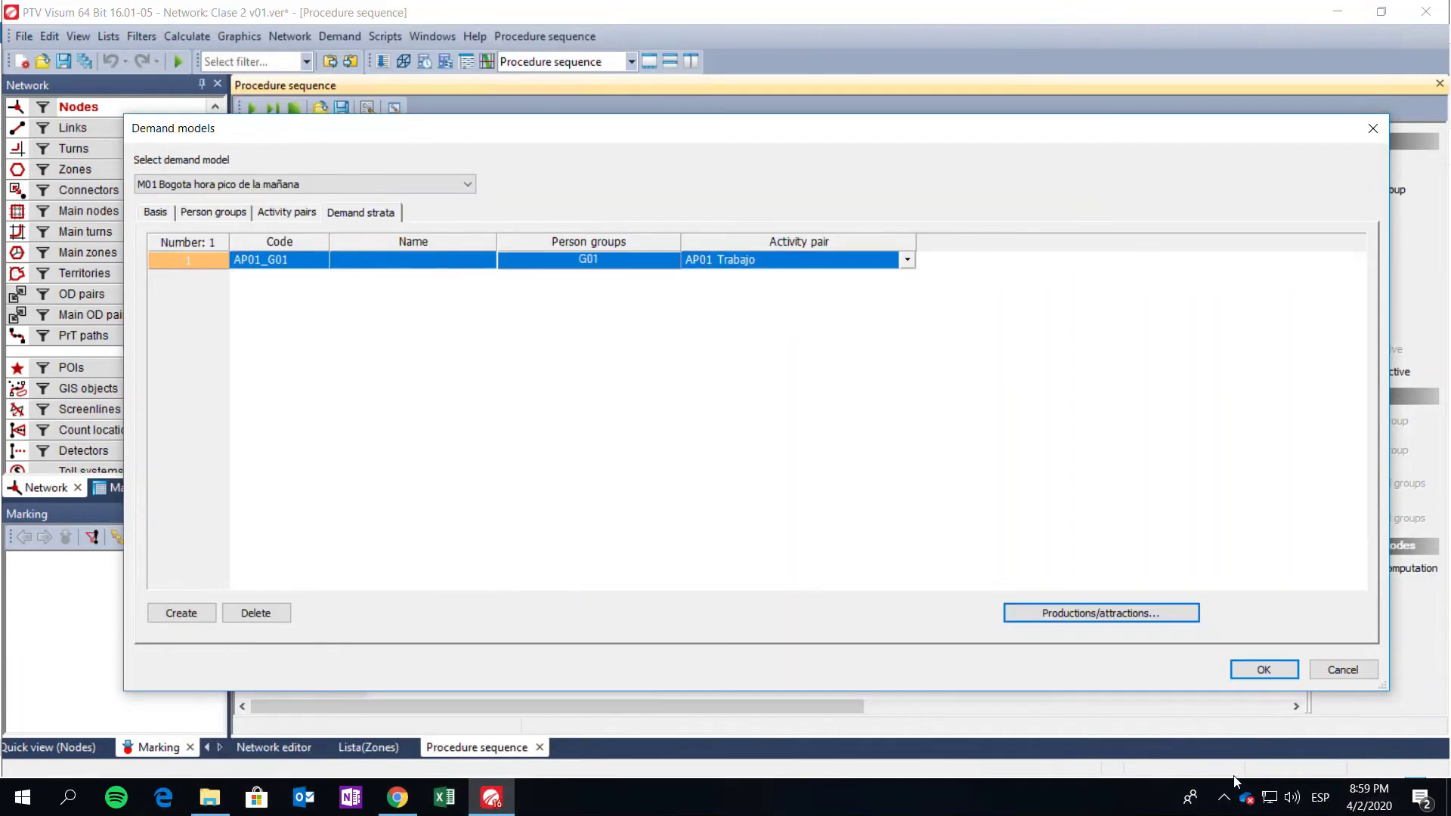
{"action": "left_click", "coordinate": [1259, 669]}
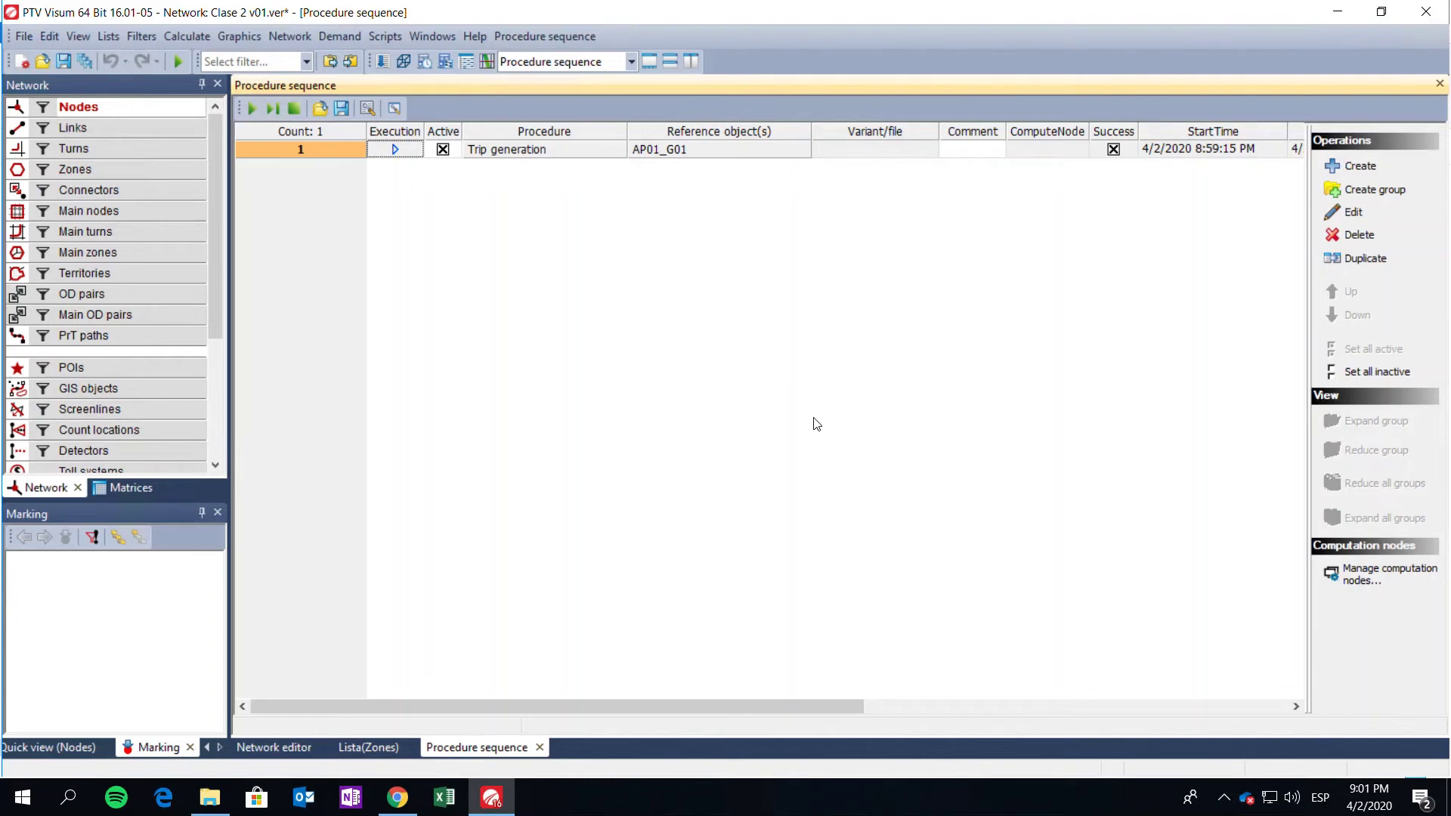
- Add a Trip distribution procedure from the Demand model group to the procedure sequence
{"action": "left_click", "coordinate": [1353, 169]}
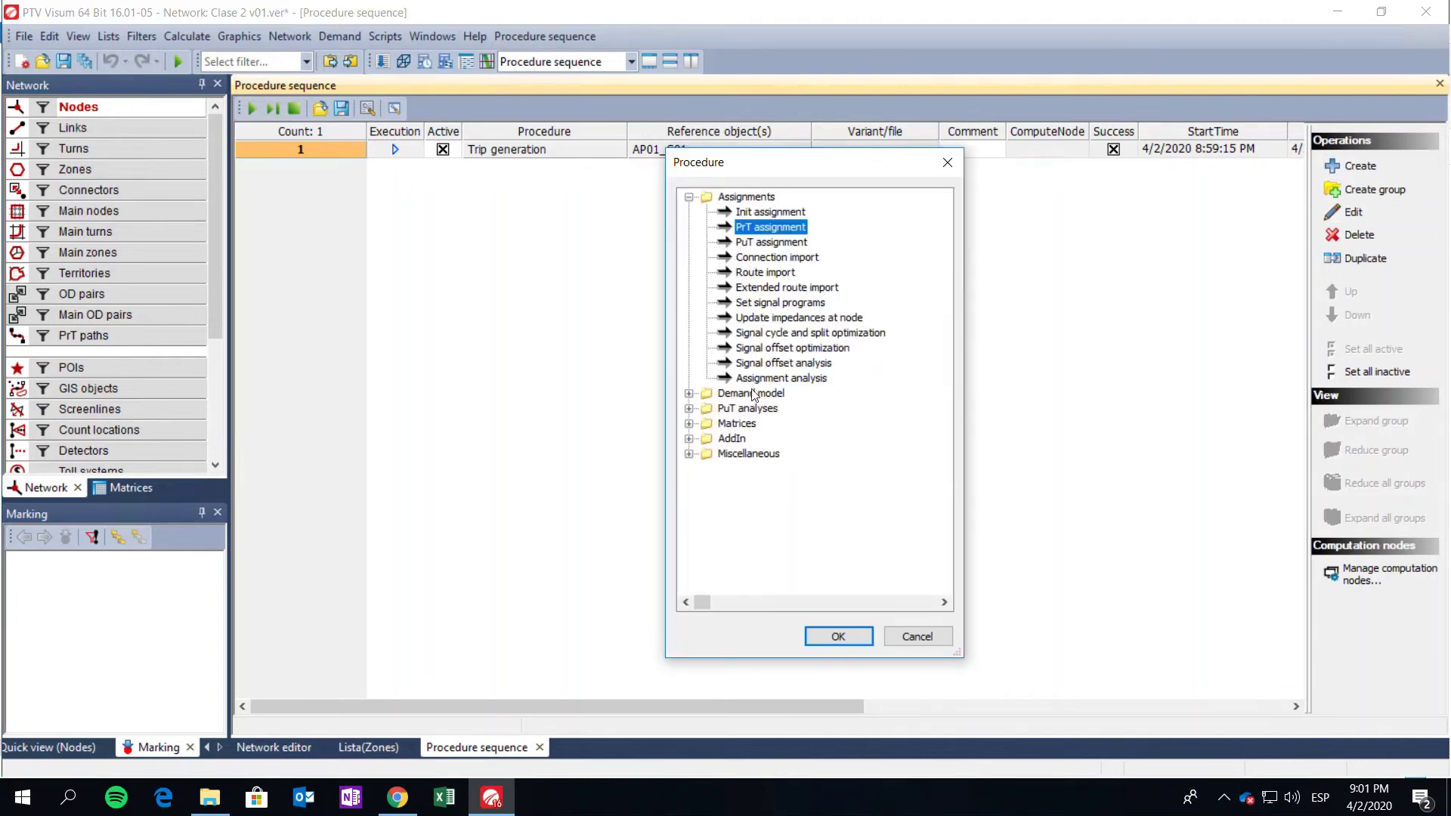
{"action": "left_click", "coordinate": [689, 393]}
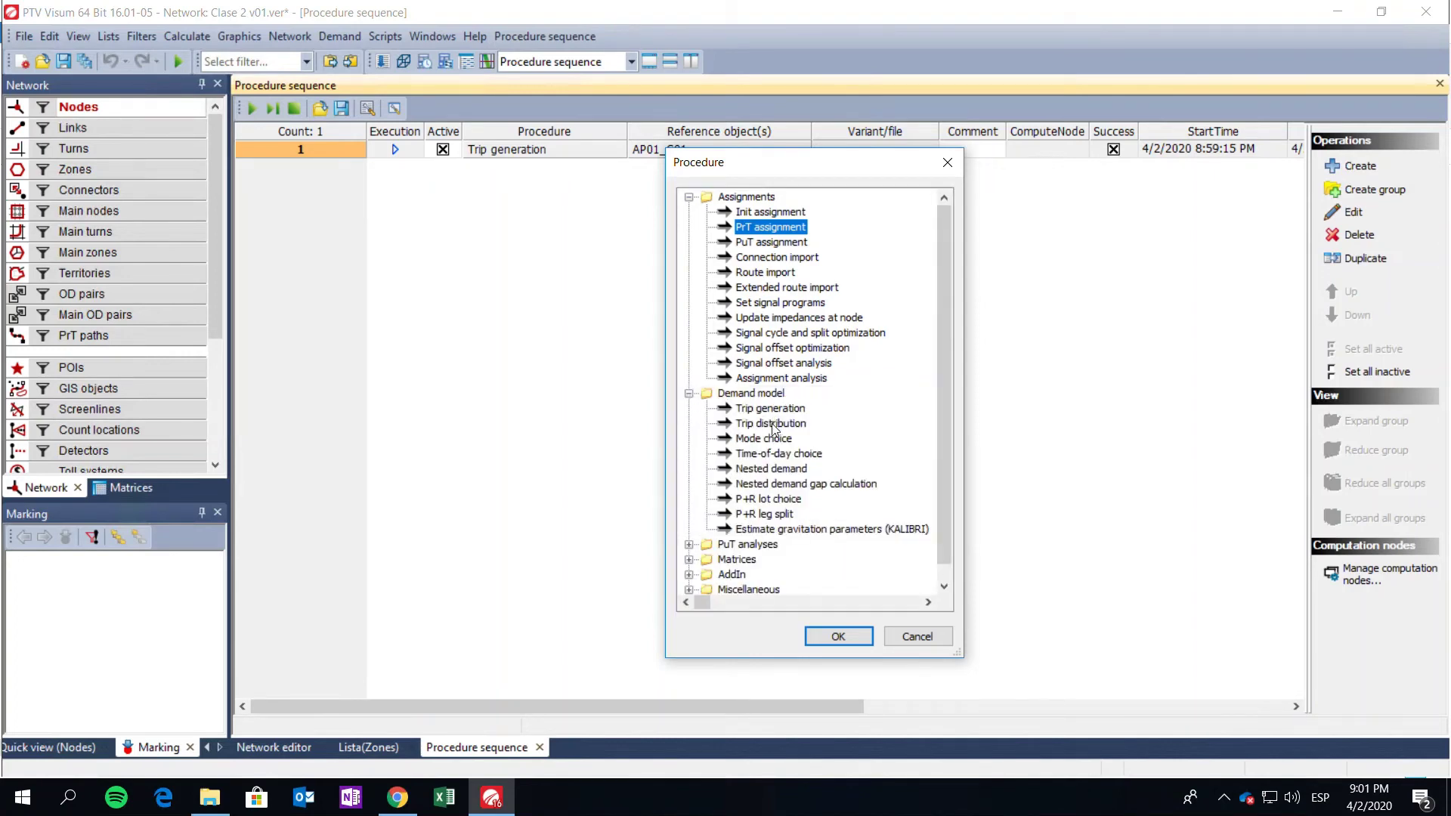
{"action": "left_click", "coordinate": [773, 424]}
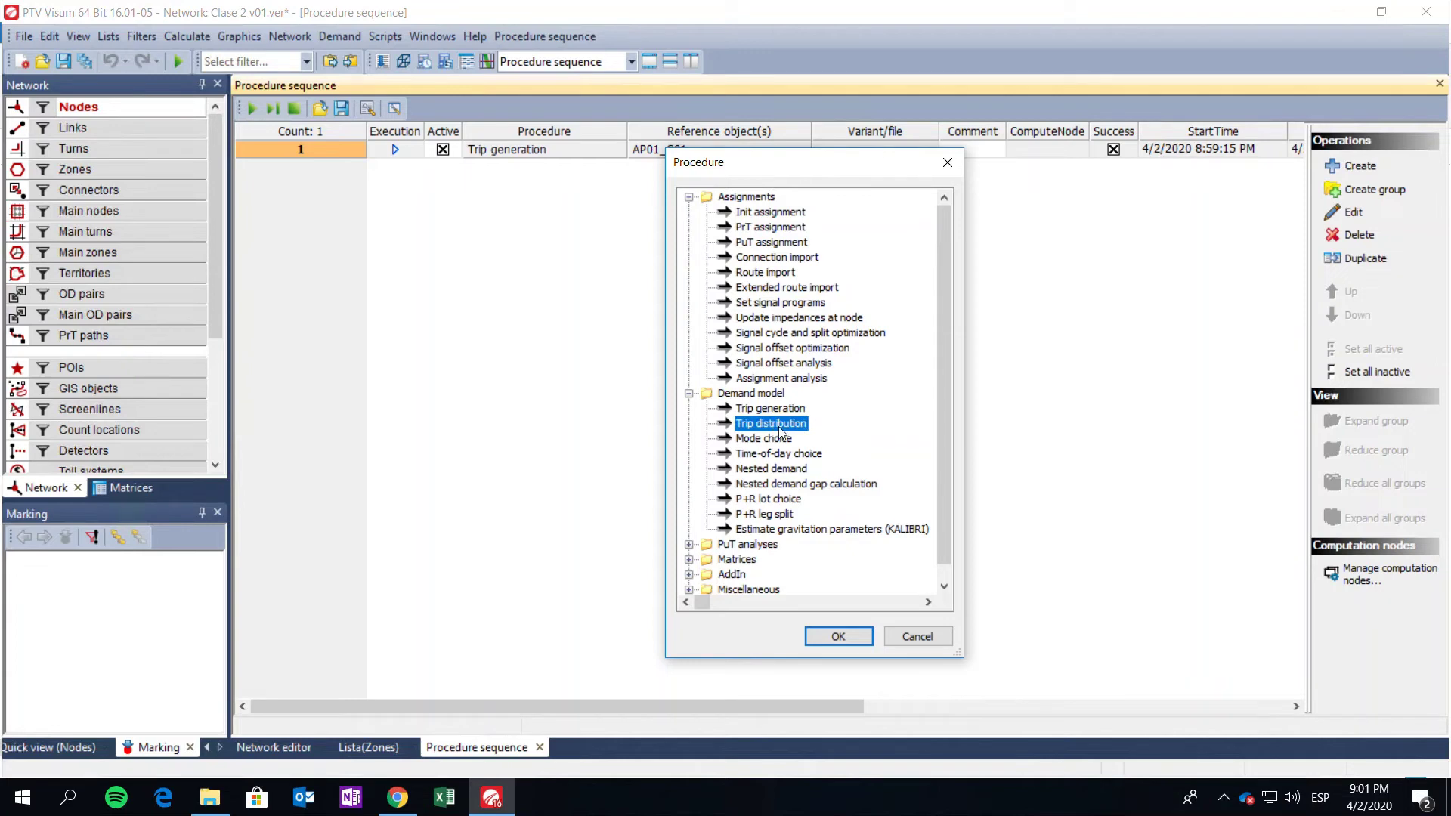
{"action": "left_click", "coordinate": [821, 639]}
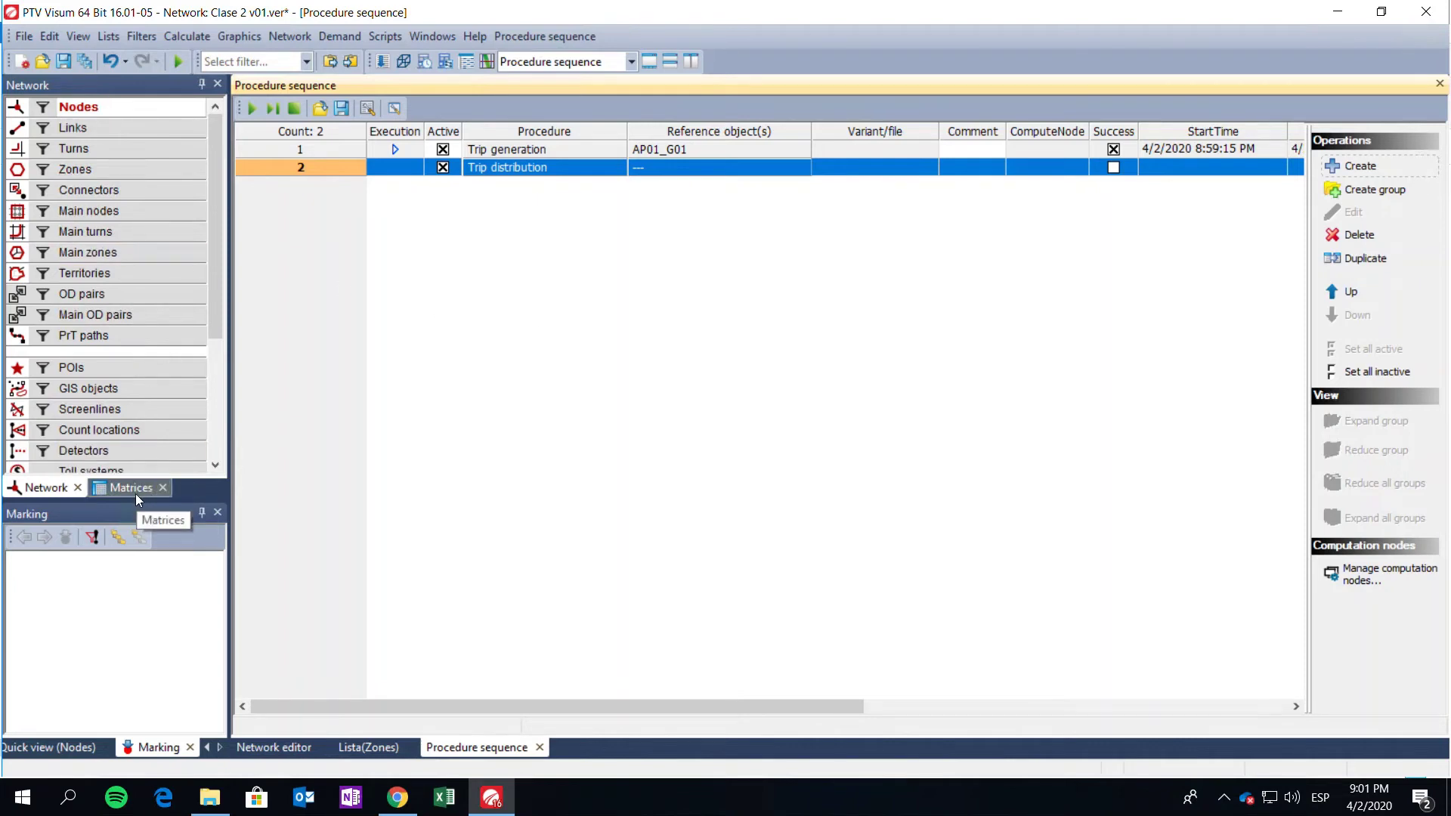
{"action": "left_click", "coordinate": [79, 36]}
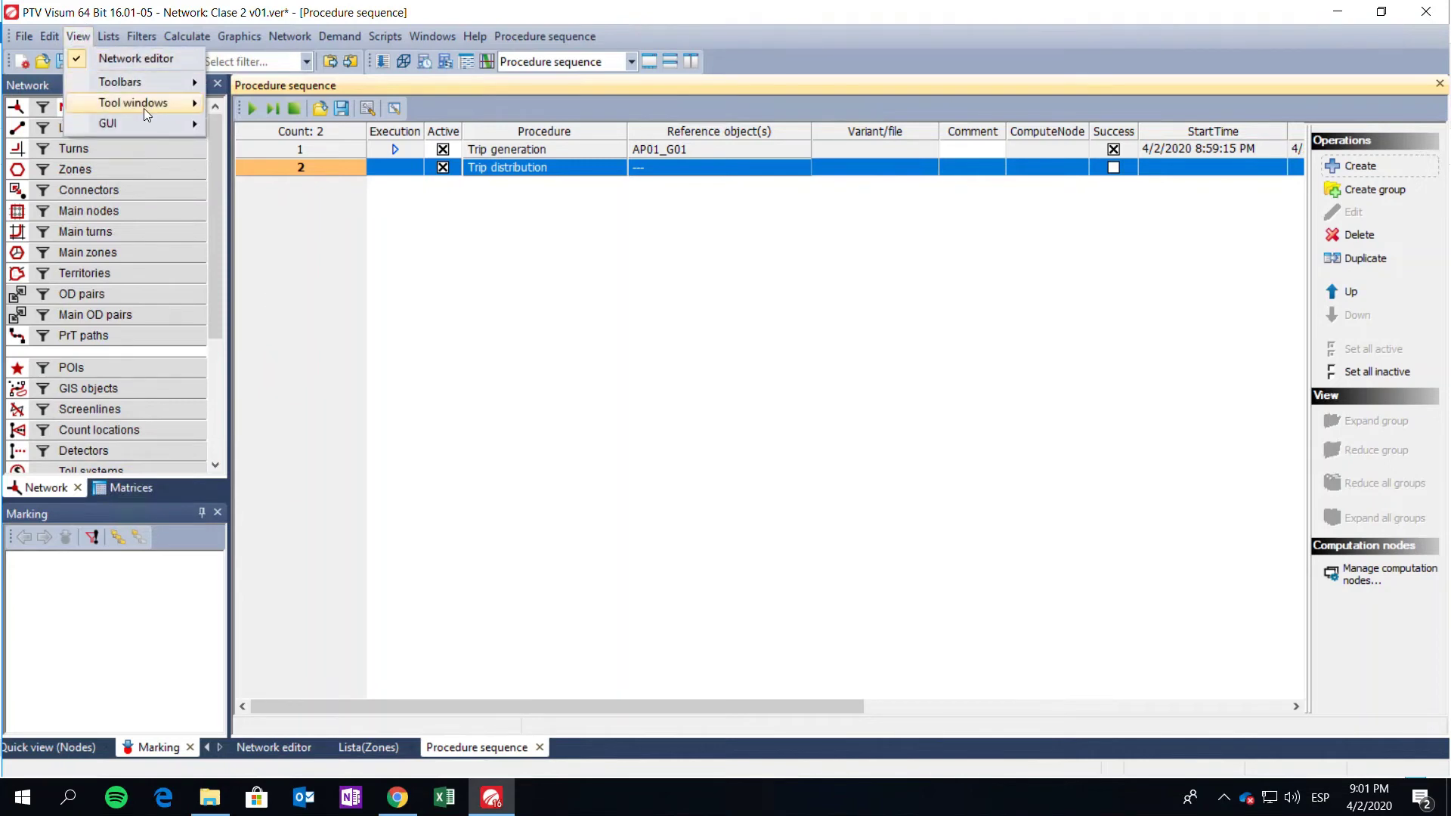
{"action": "mouse_move", "coordinate": [145, 115]}
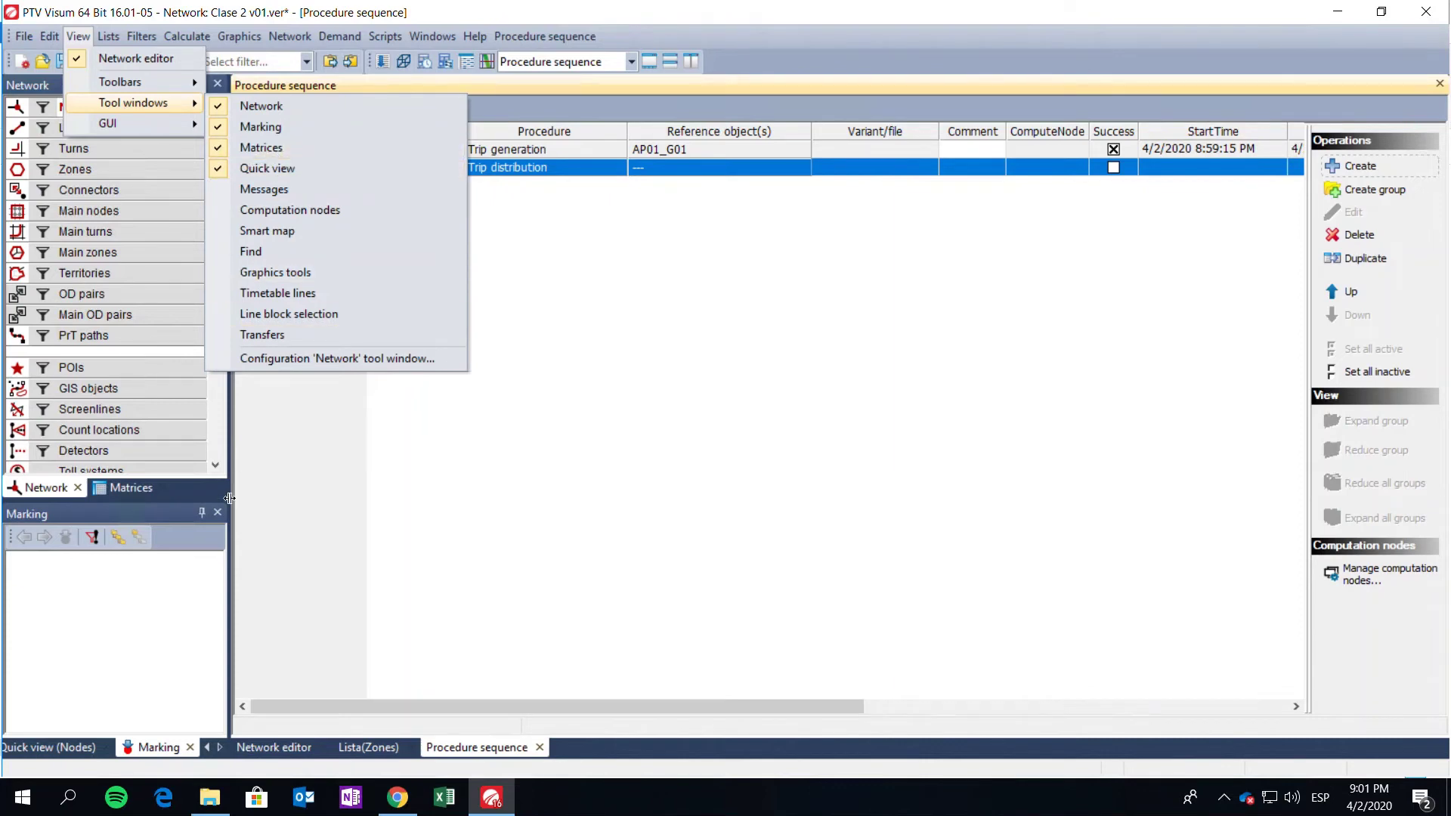
{"action": "left_click", "coordinate": [339, 503]}
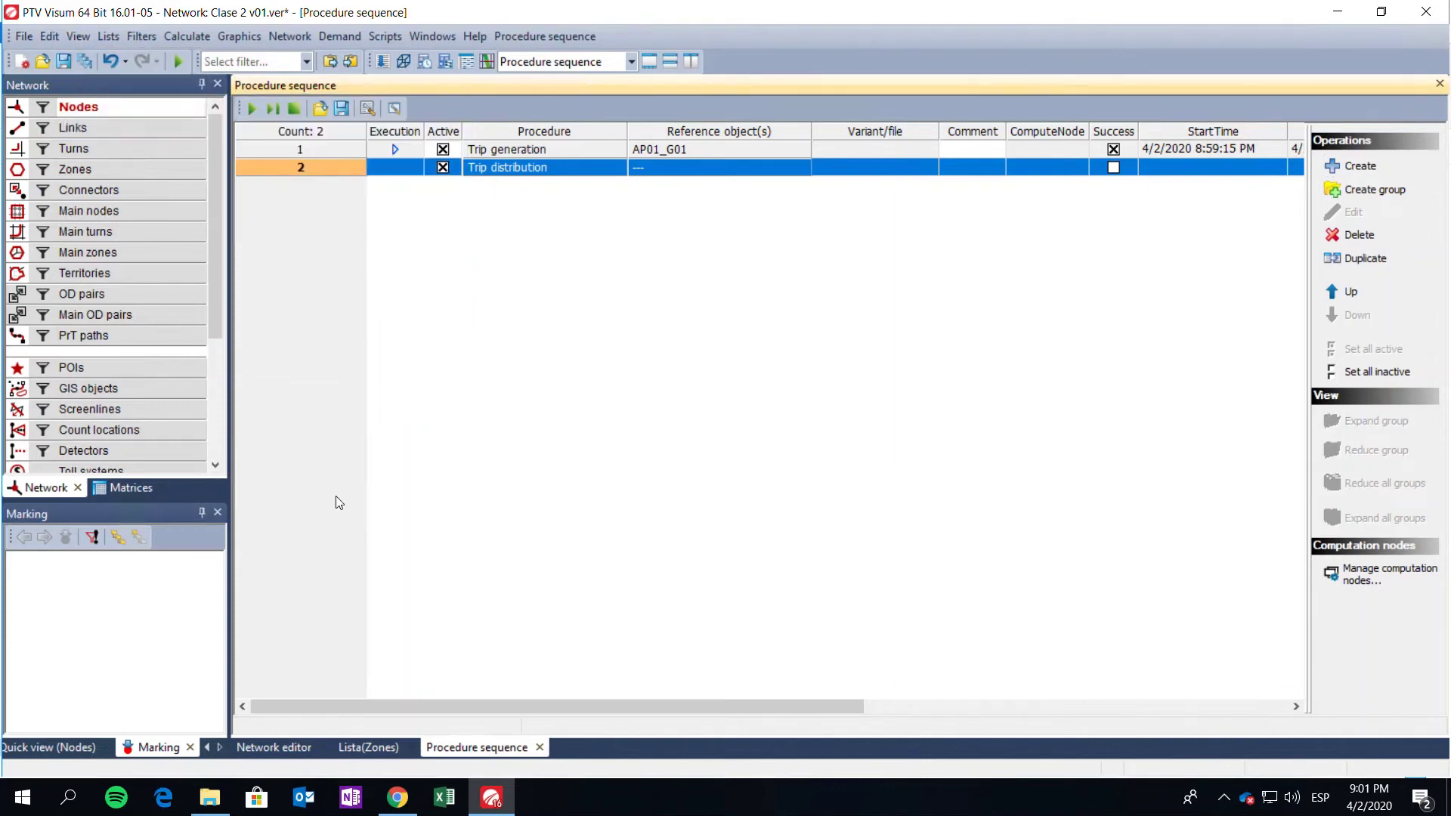
- Create demand data matrix number 1 with zone dimension, using OD as both code and name
{"action": "left_click", "coordinate": [129, 489]}
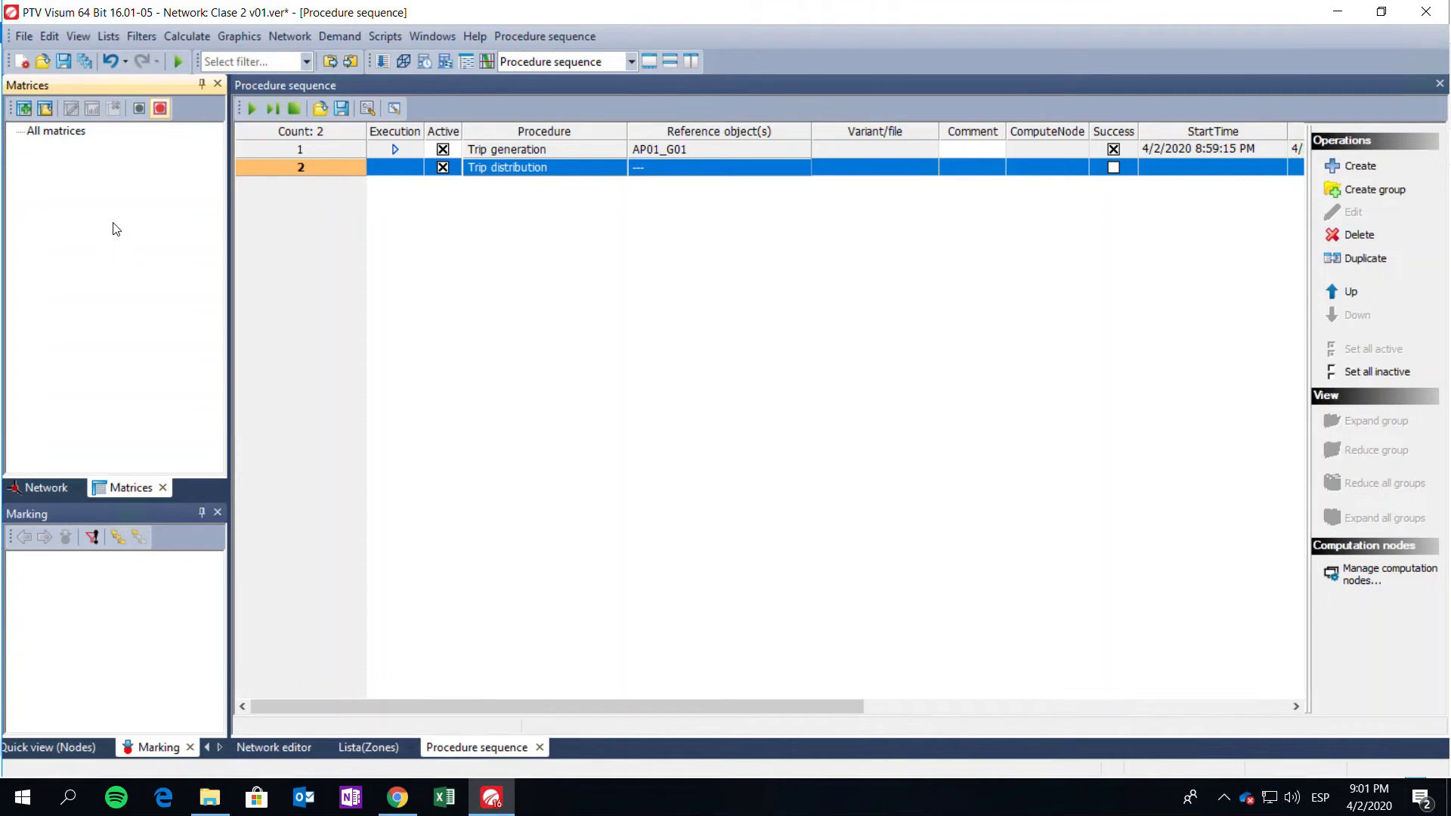
{"action": "right_click", "coordinate": [93, 184]}
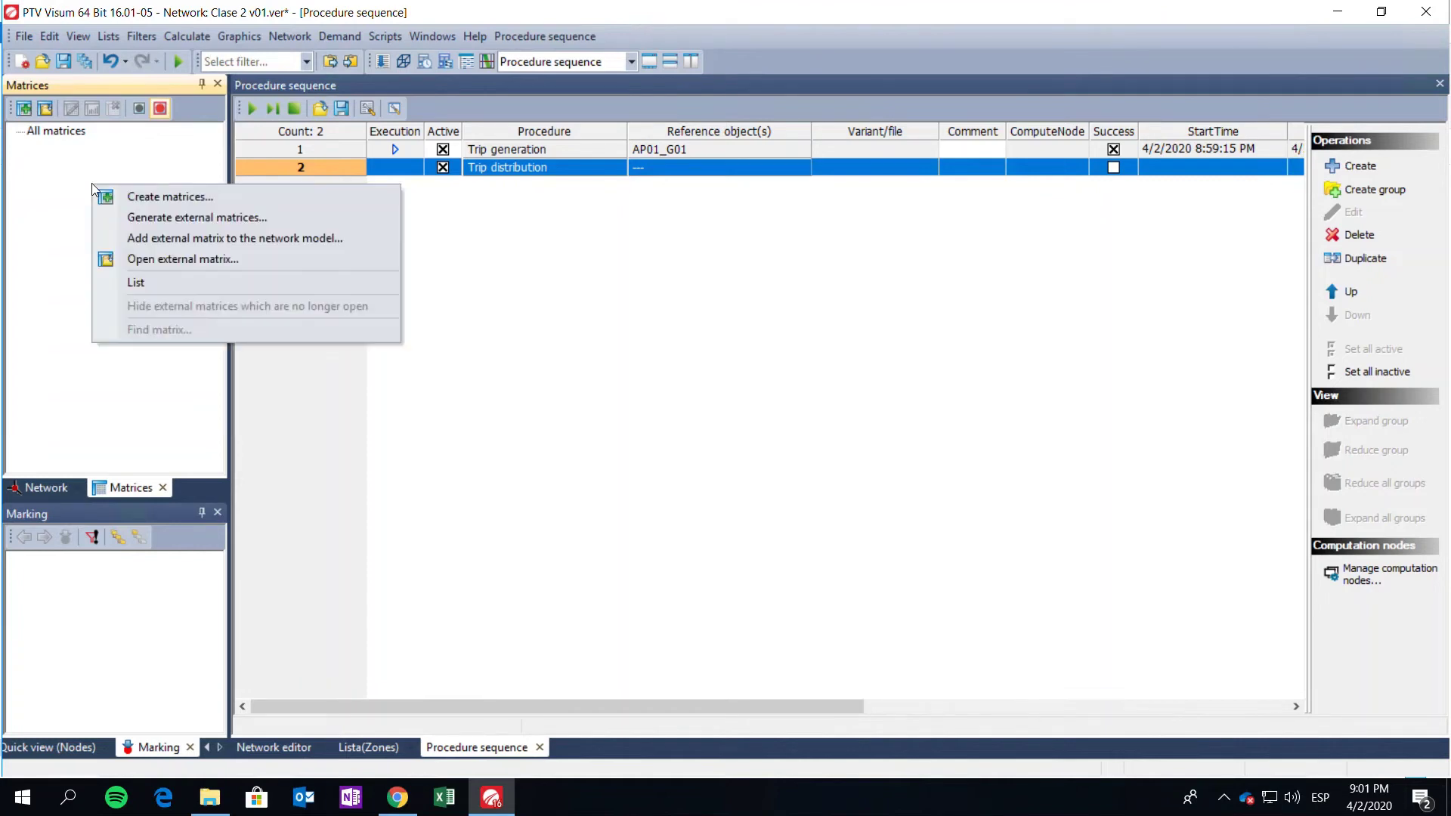
{"action": "left_click", "coordinate": [143, 199]}
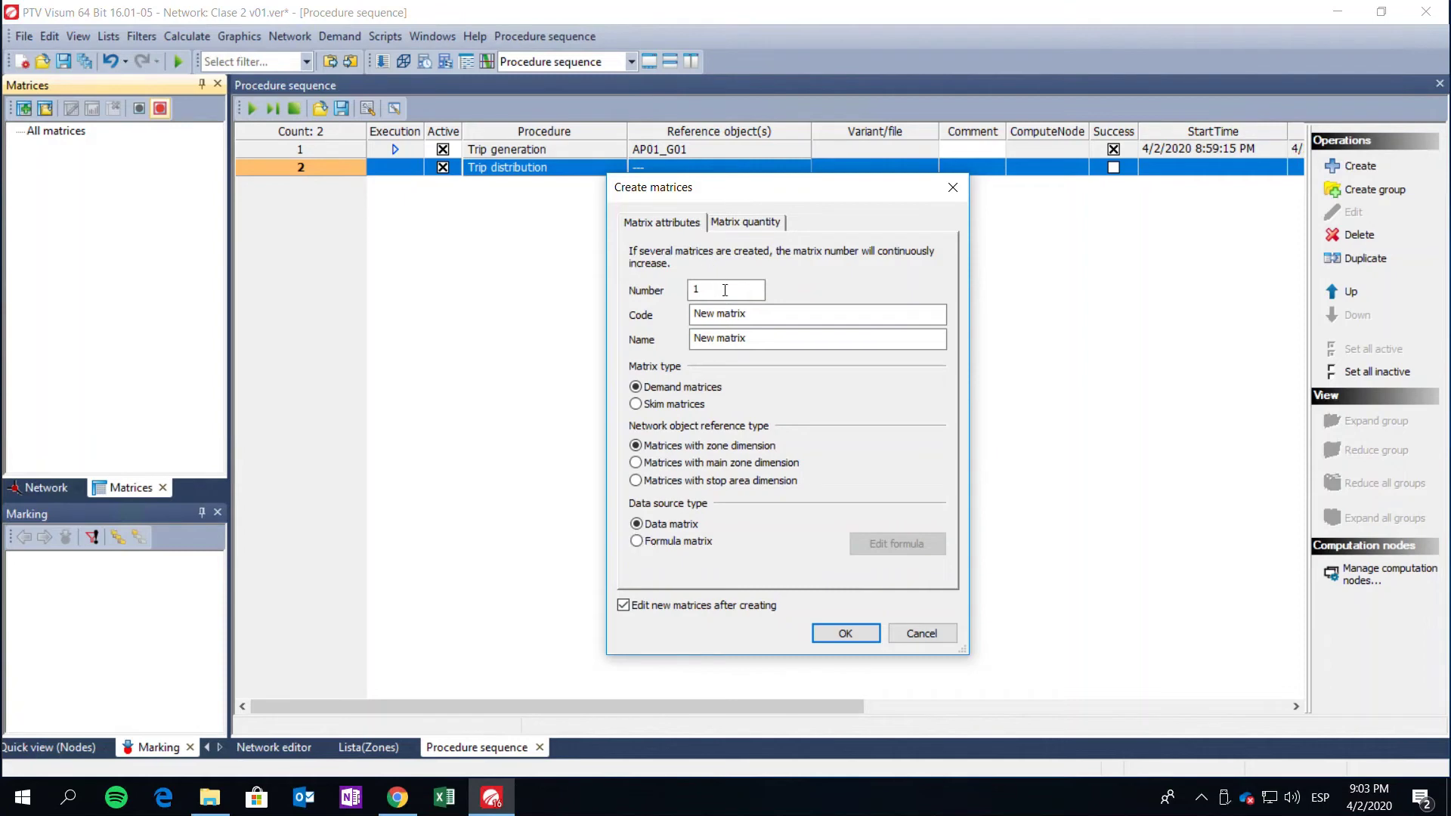
{"action": "left_click_drag", "start_coordinate": [776, 328], "coordinate": [680, 324]}
{"action": "type", "text": "OD"}
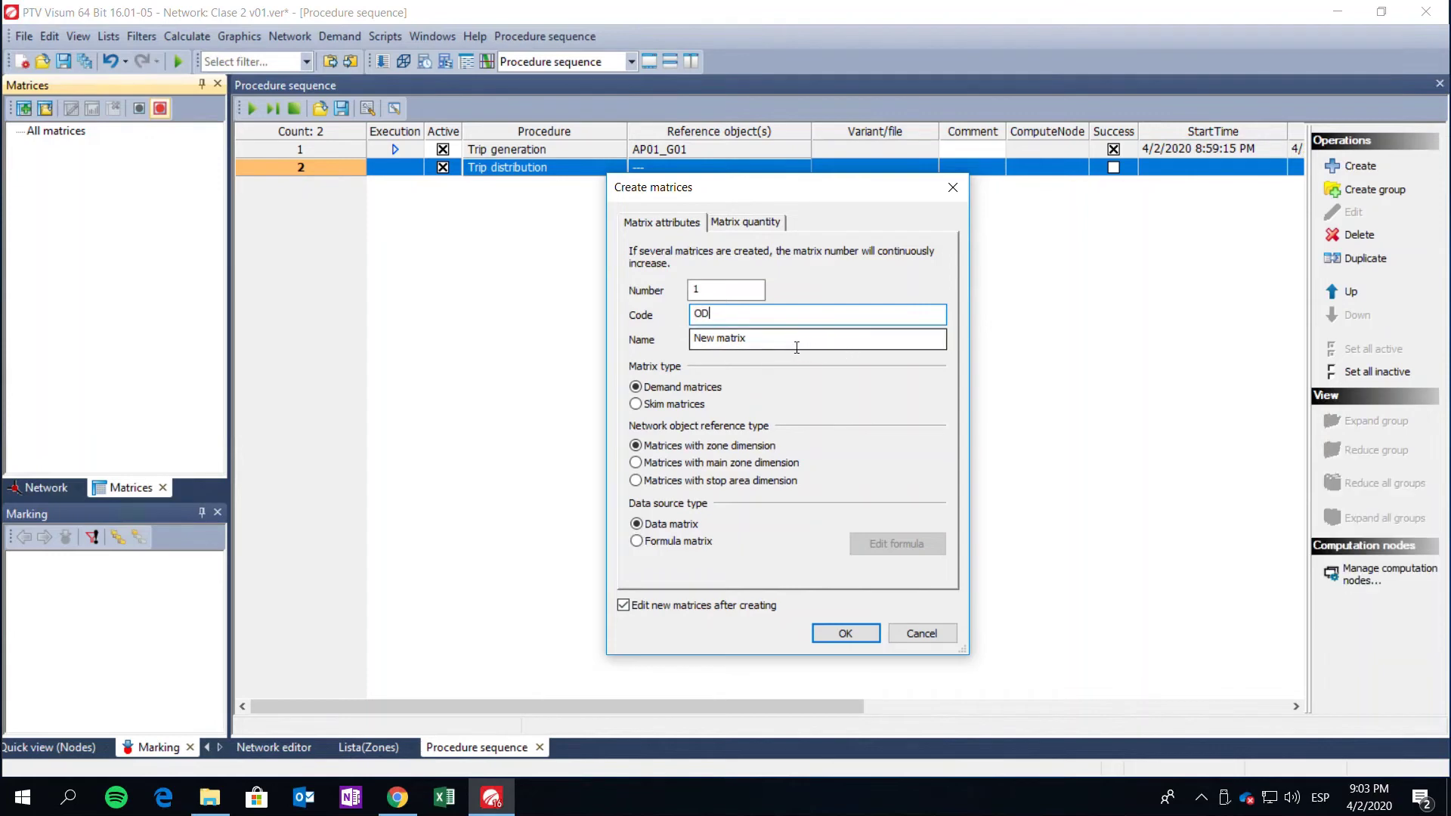
{"action": "left_click_drag", "start_coordinate": [796, 347], "coordinate": [675, 346]}
{"action": "type", "text": "OD"}
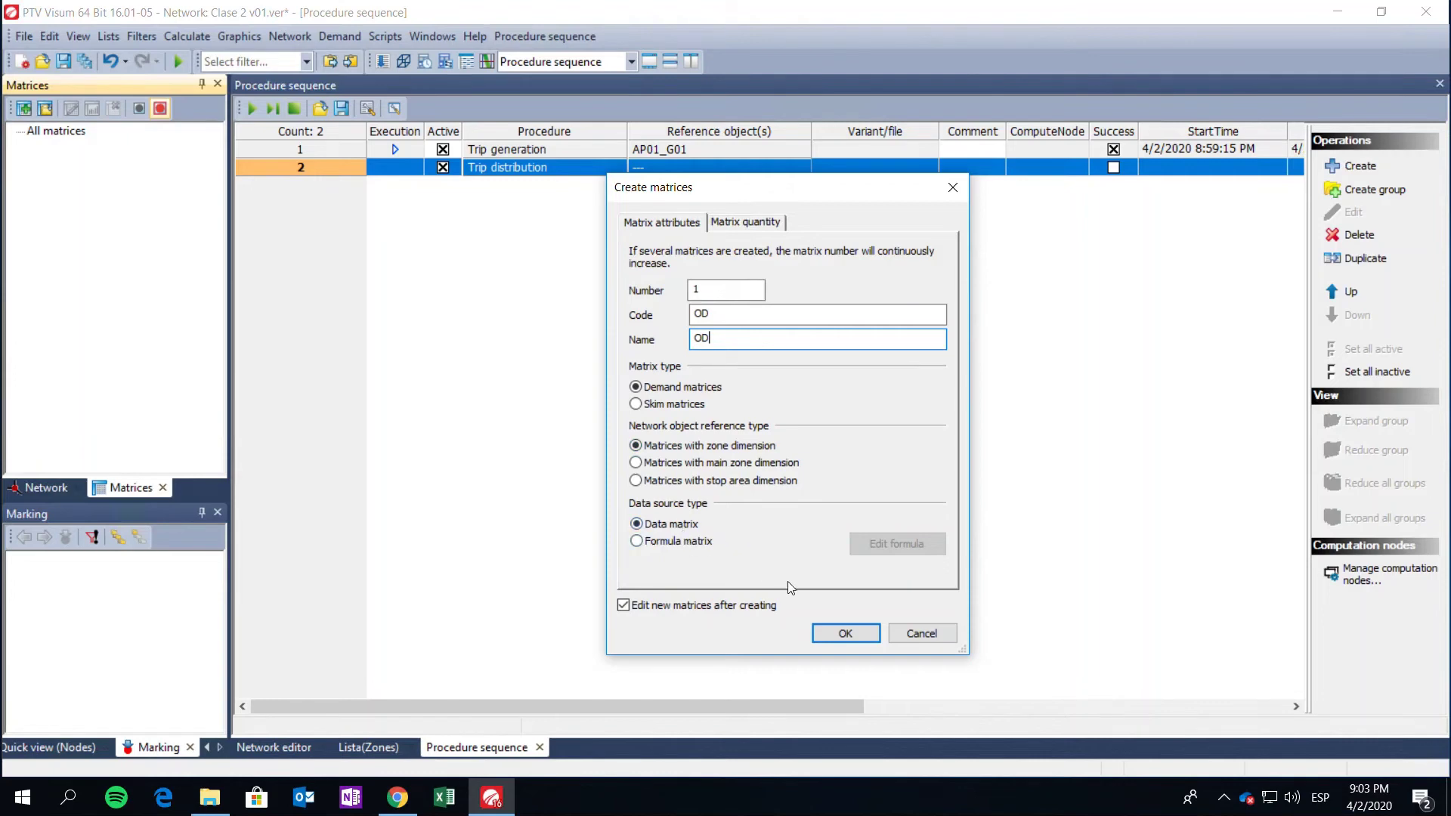
{"action": "left_click", "coordinate": [841, 639]}
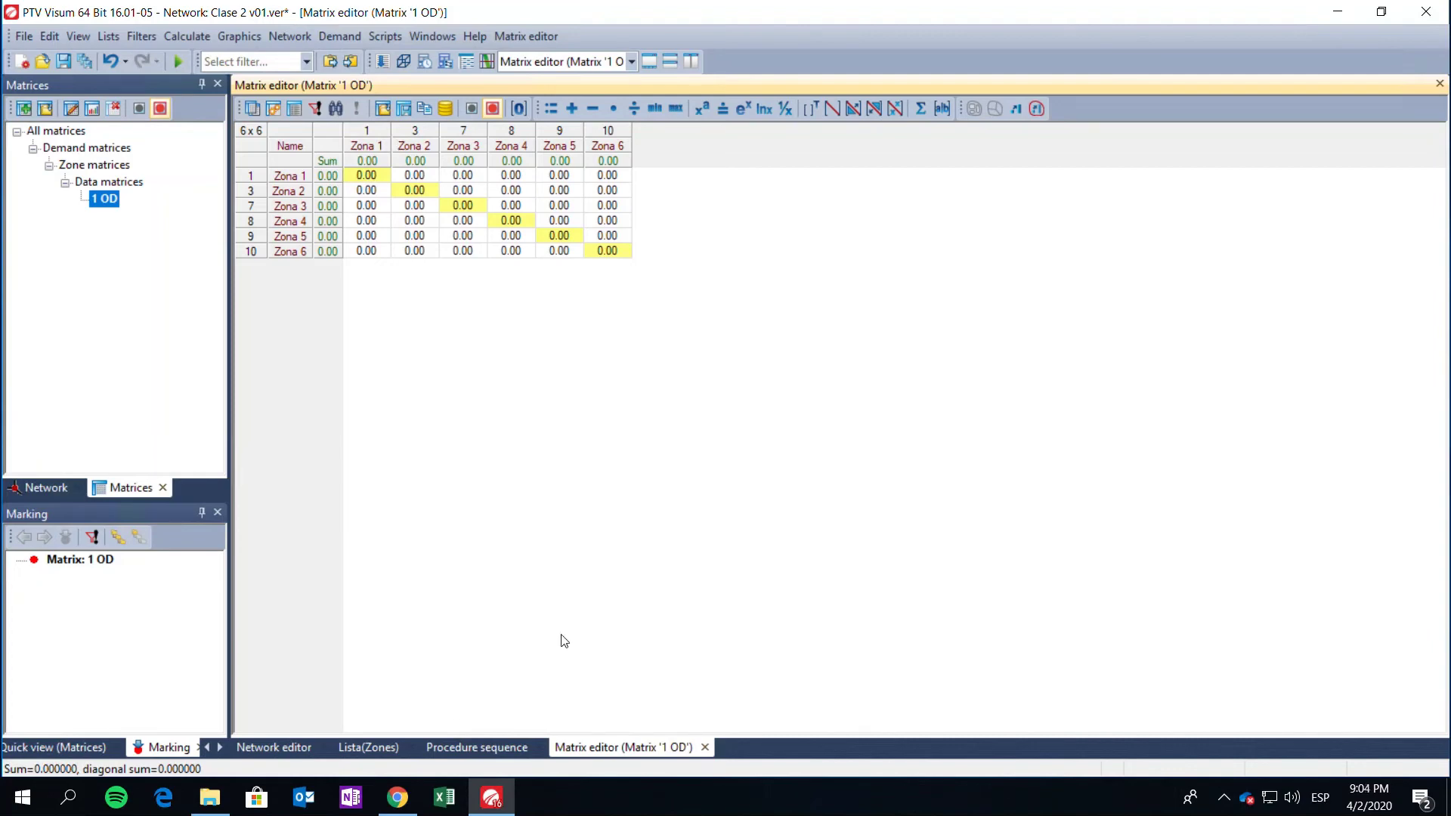
- Assign demand stratum AP01_G01 of demand model M01 Bogota hora pico de la mañana to the Trip distribution procedure
{"action": "left_click", "coordinate": [459, 750]}
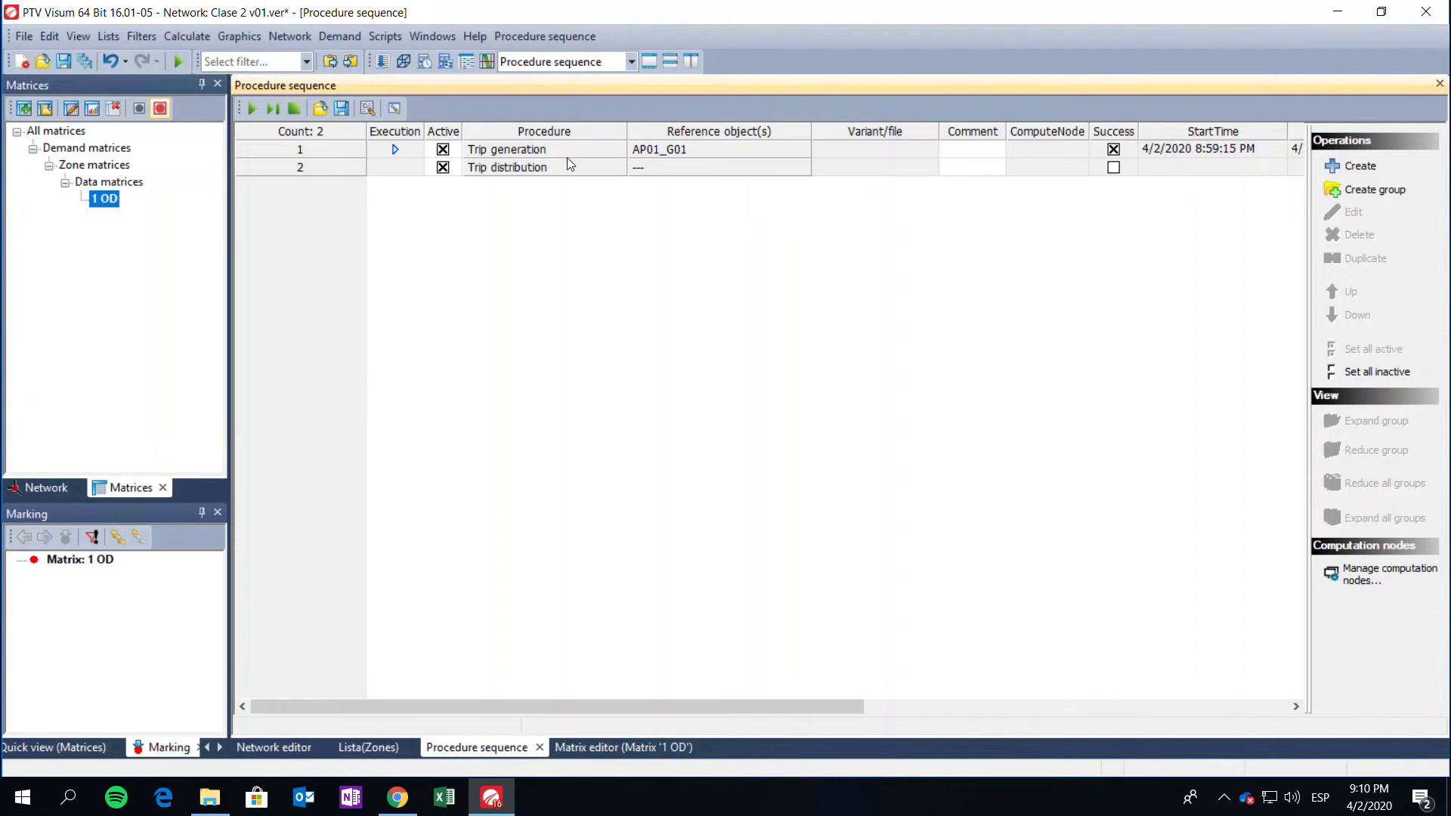
{"action": "double_click", "coordinate": [655, 168]}
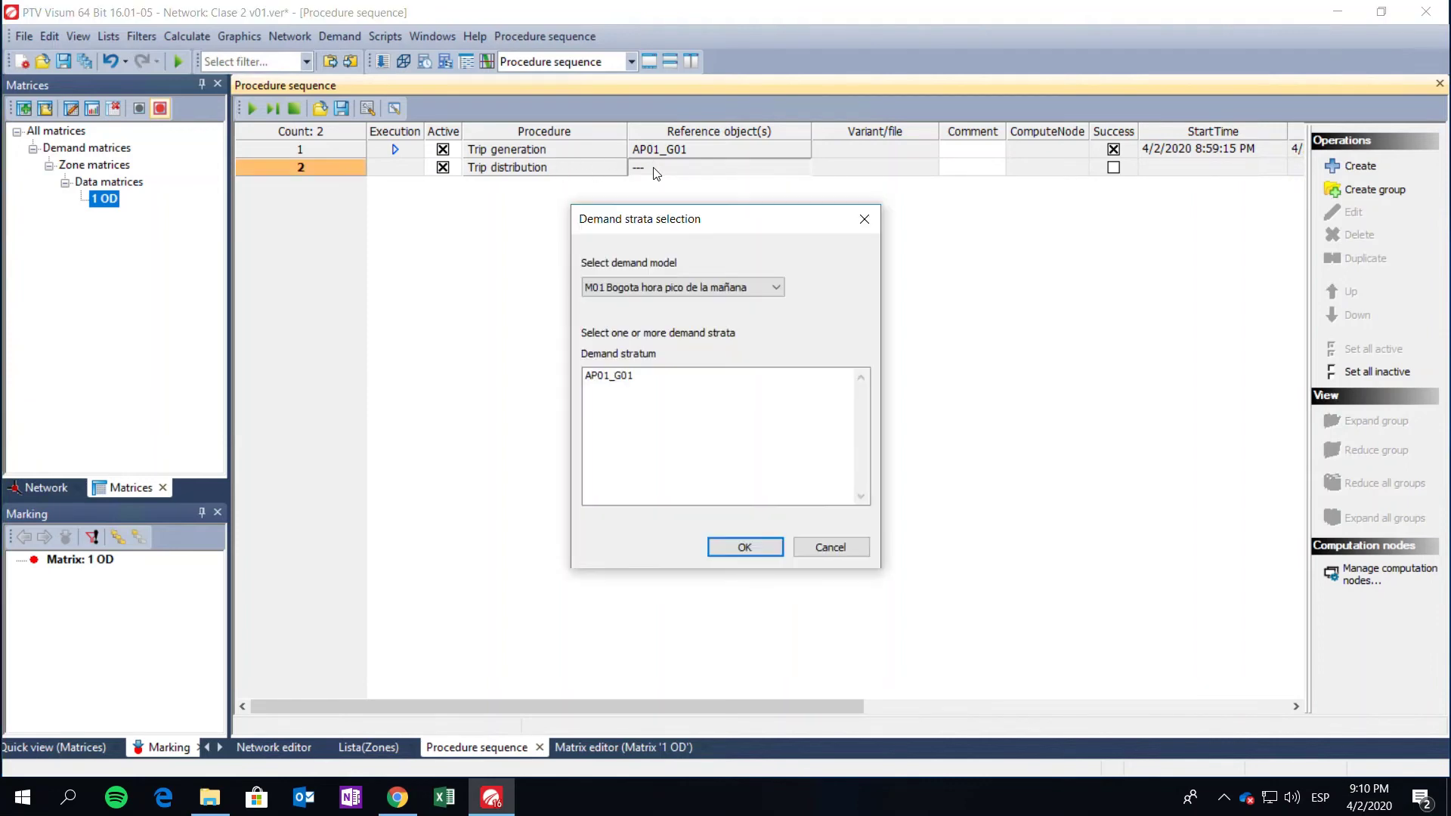
{"action": "left_click", "coordinate": [654, 292]}
{"action": "left_click", "coordinate": [654, 306]}
{"action": "left_click", "coordinate": [629, 382]}
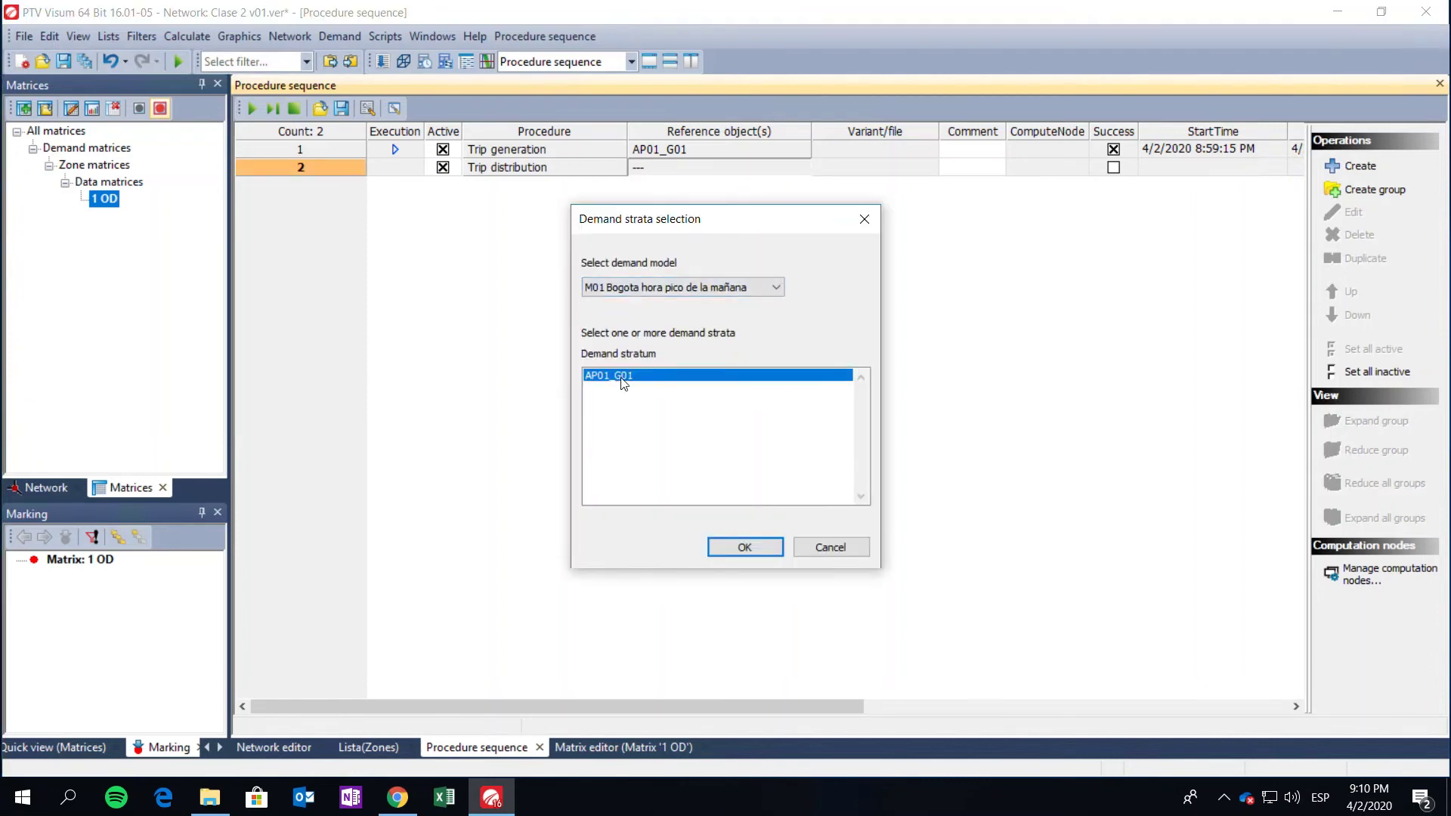
{"action": "left_click", "coordinate": [744, 547]}
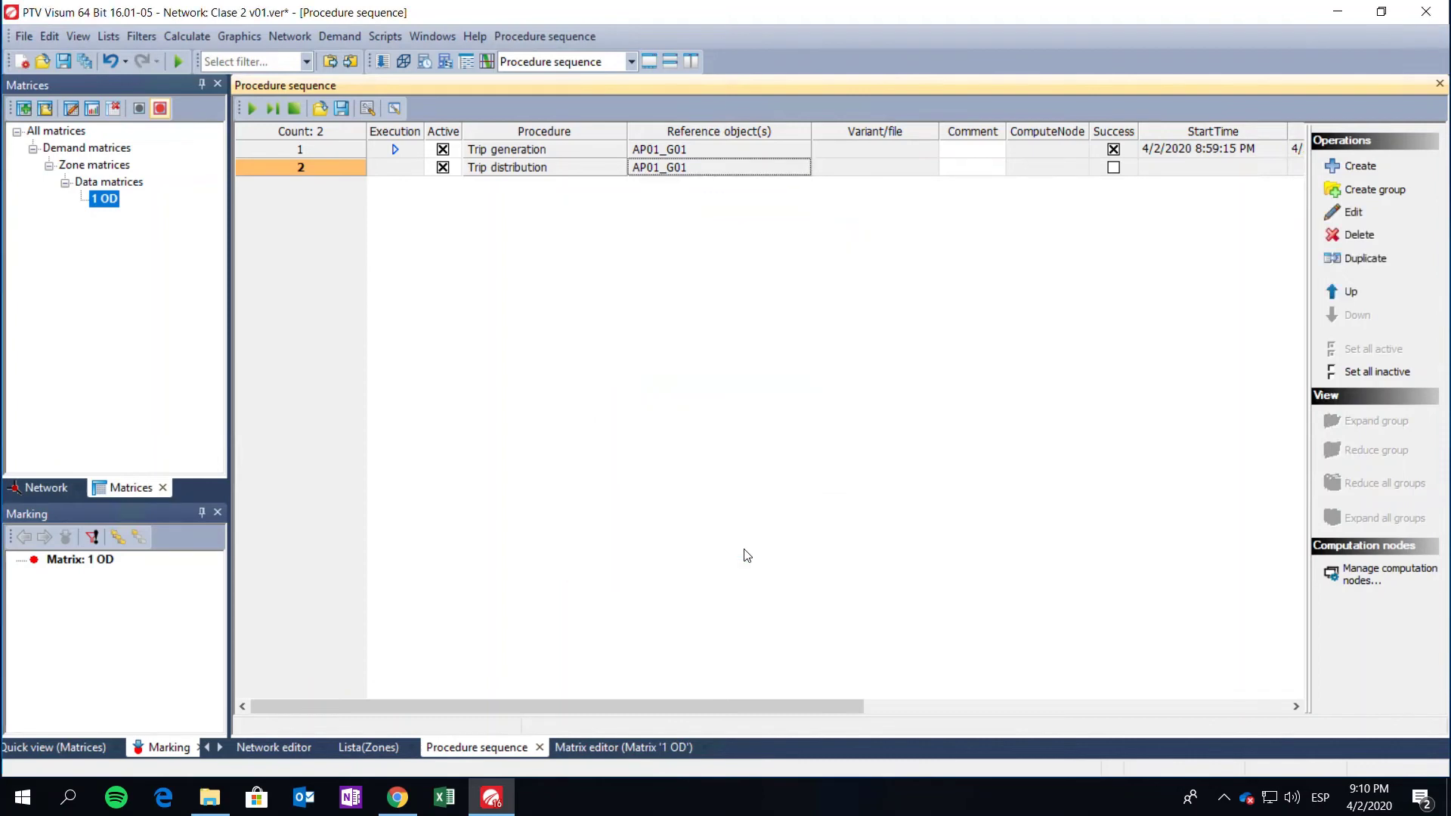
- Define the utility function of demand stratum AP01_G01 in the Trip distribution parameters as the constant 0
{"action": "left_click", "coordinate": [318, 166]}
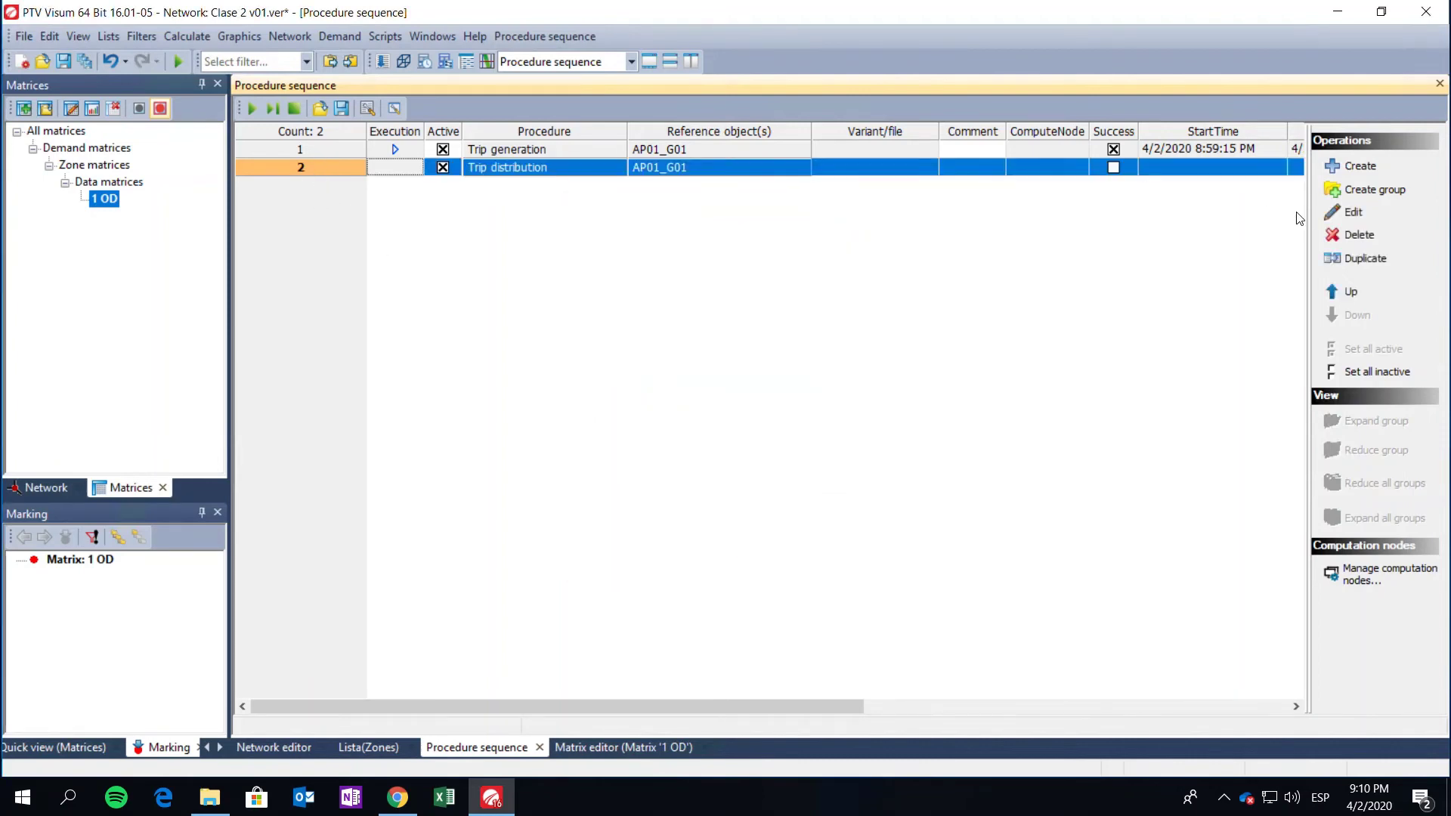
{"action": "left_click", "coordinate": [1336, 216]}
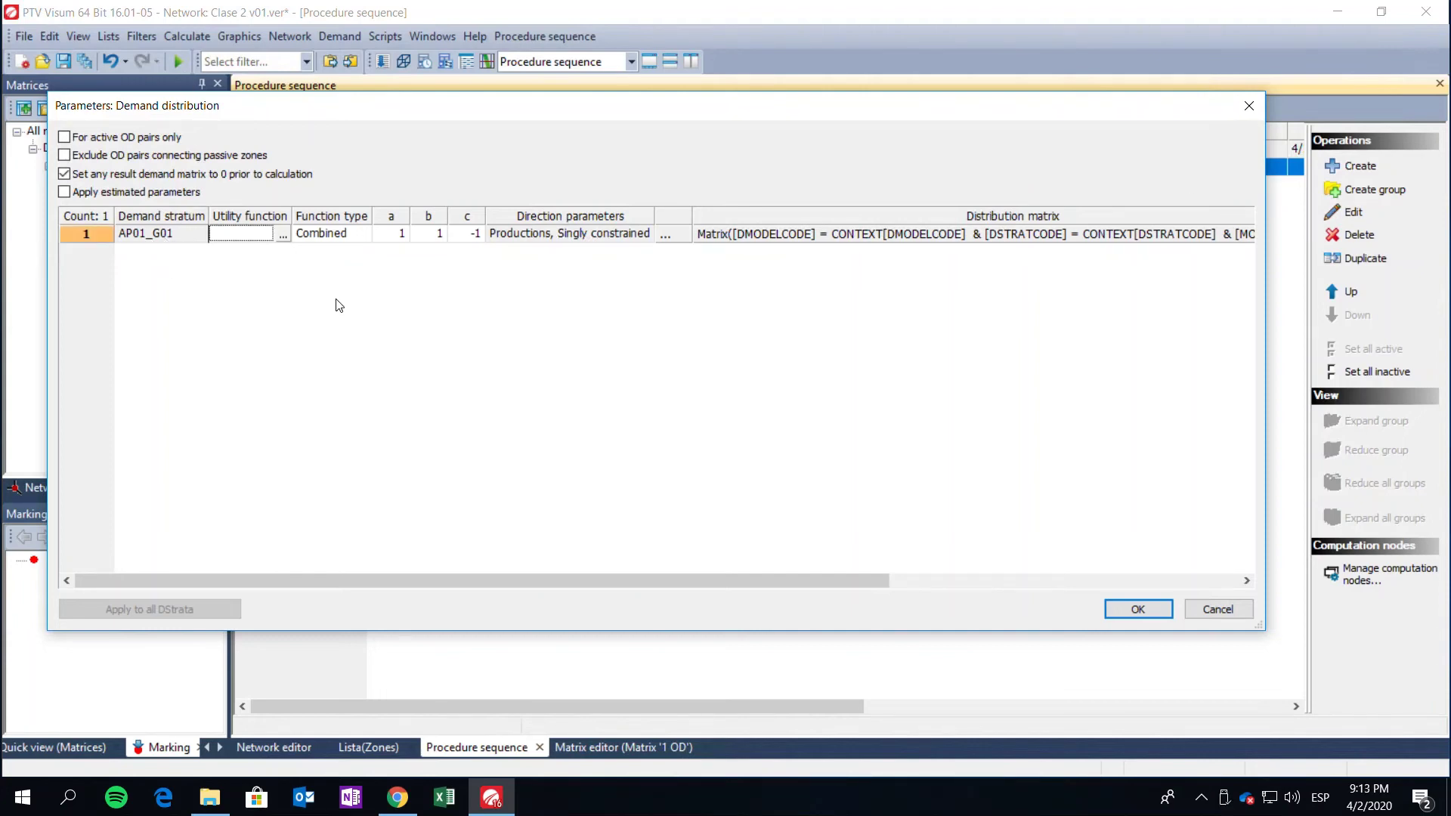
{"action": "left_click", "coordinate": [284, 237]}
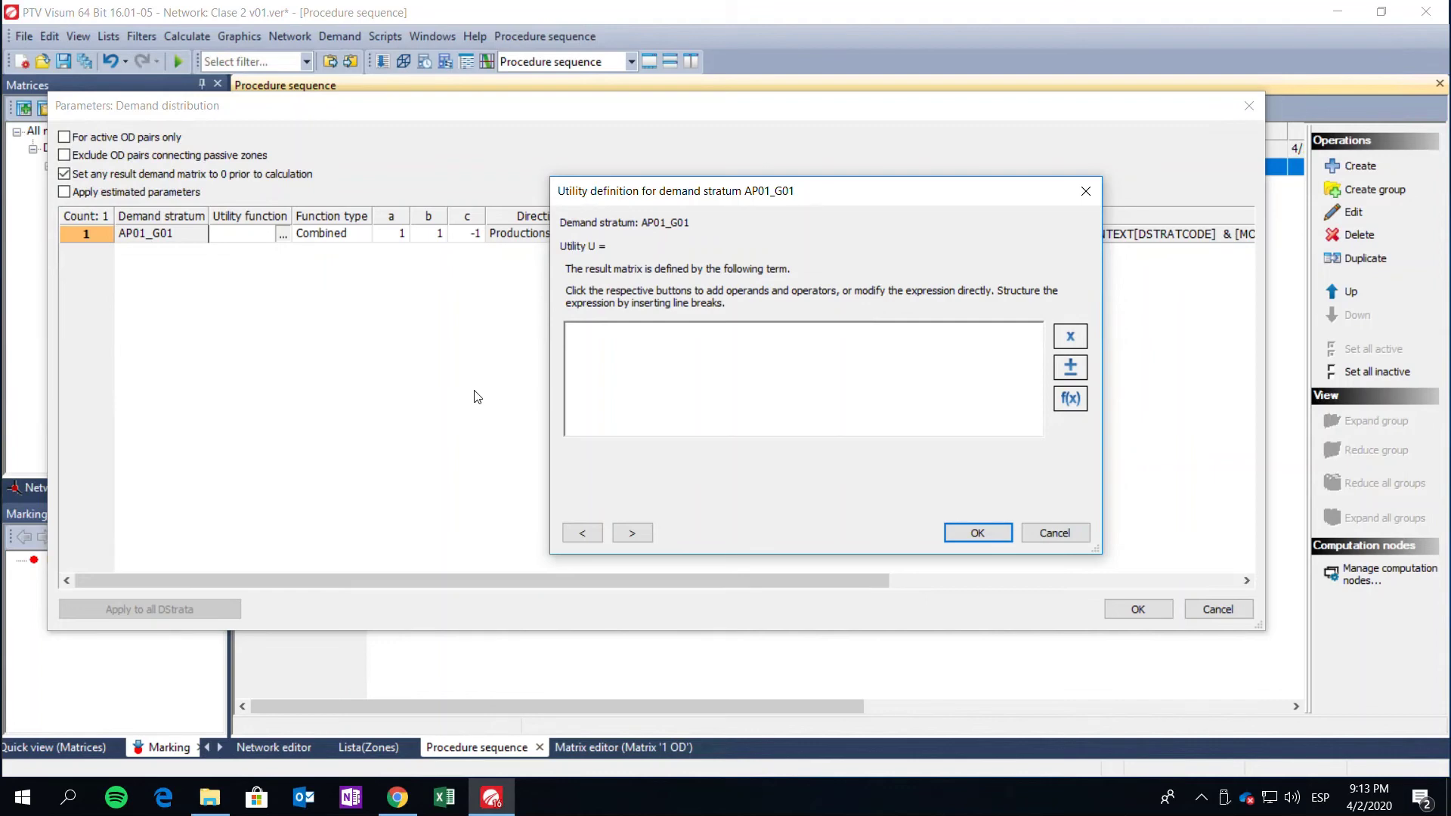
{"action": "left_click", "coordinate": [1070, 337]}
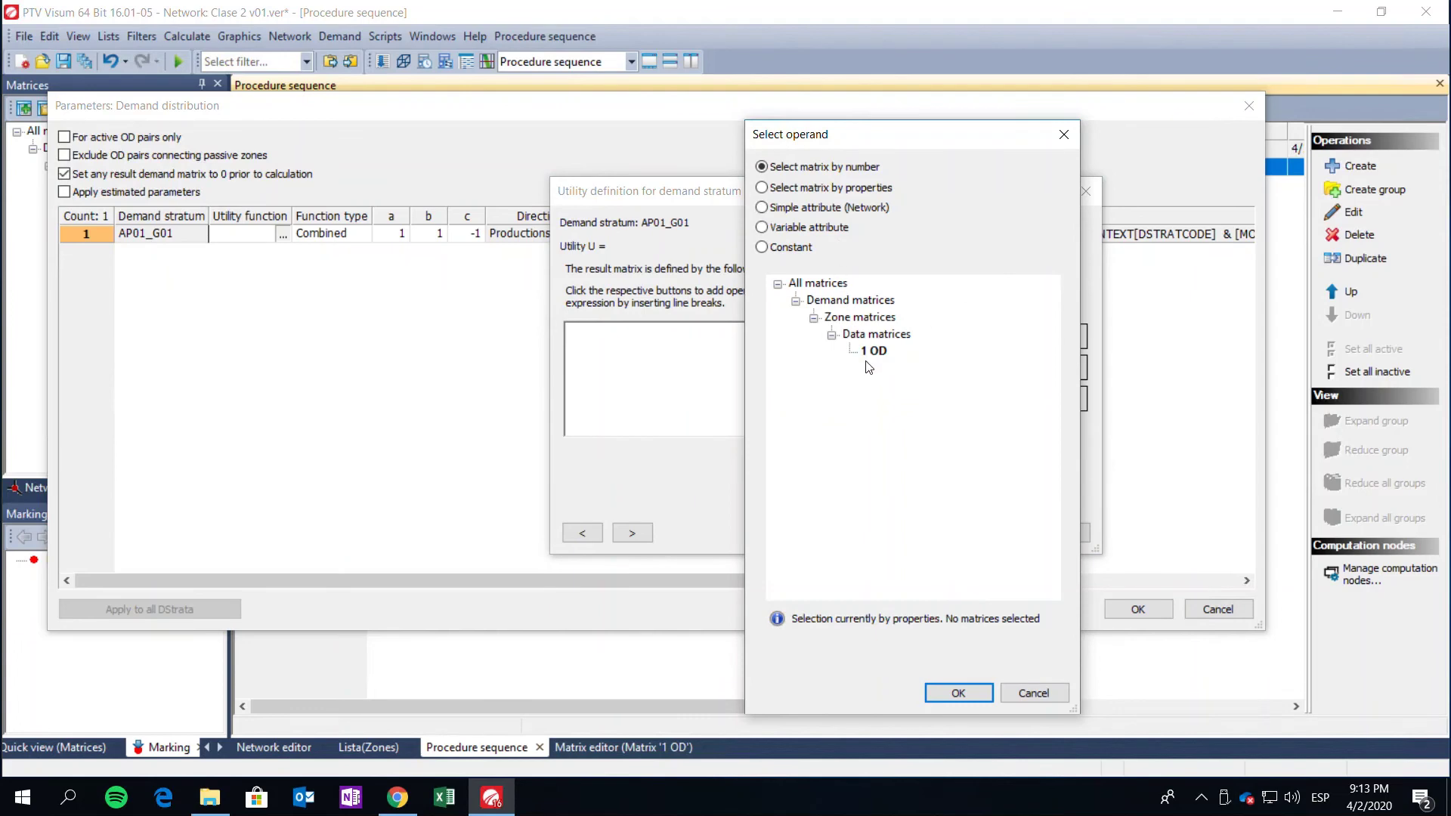
{"action": "left_click", "coordinate": [791, 249]}
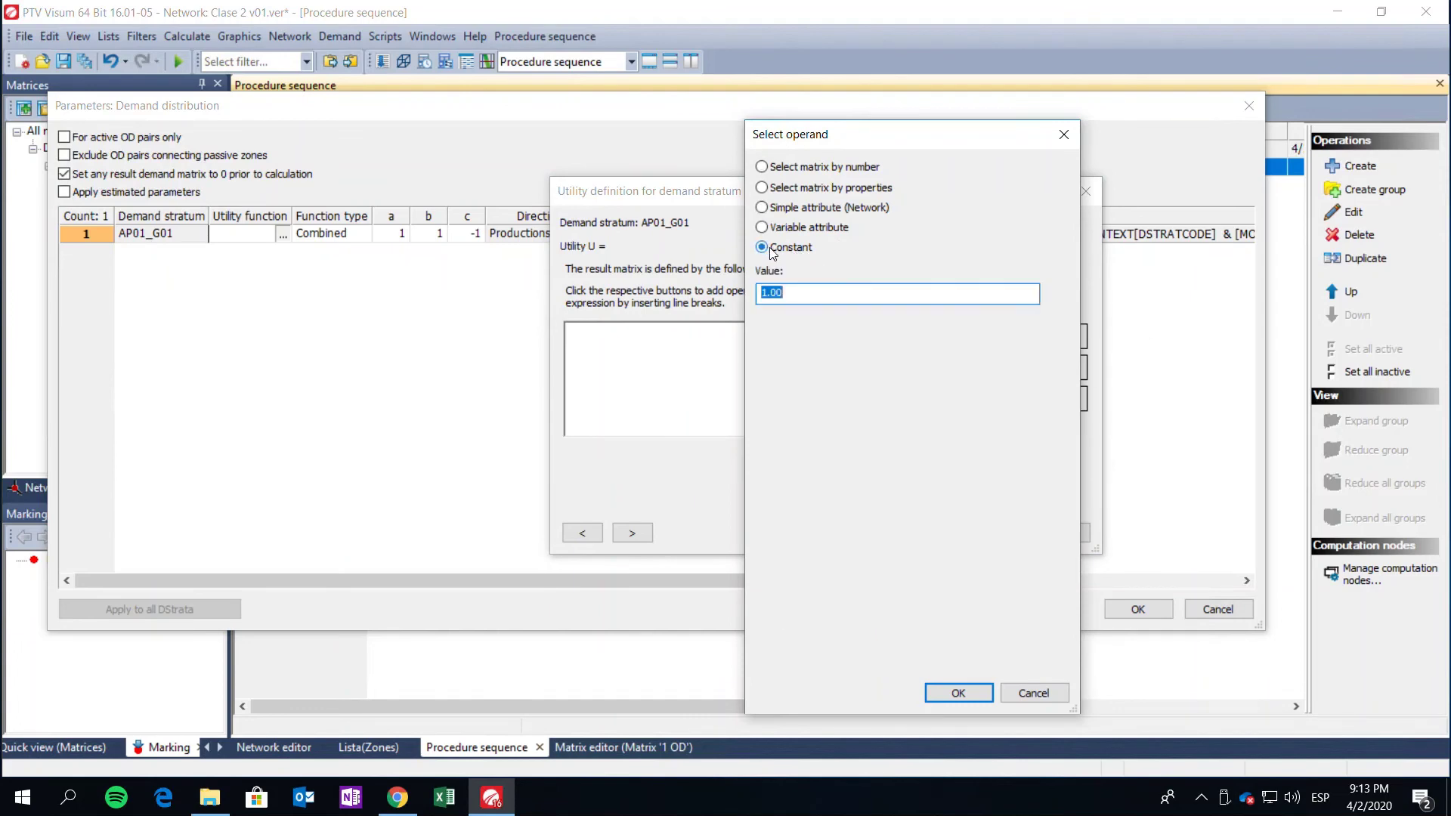
{"action": "type", "text": "0"}
{"action": "left_click", "coordinate": [958, 693]}
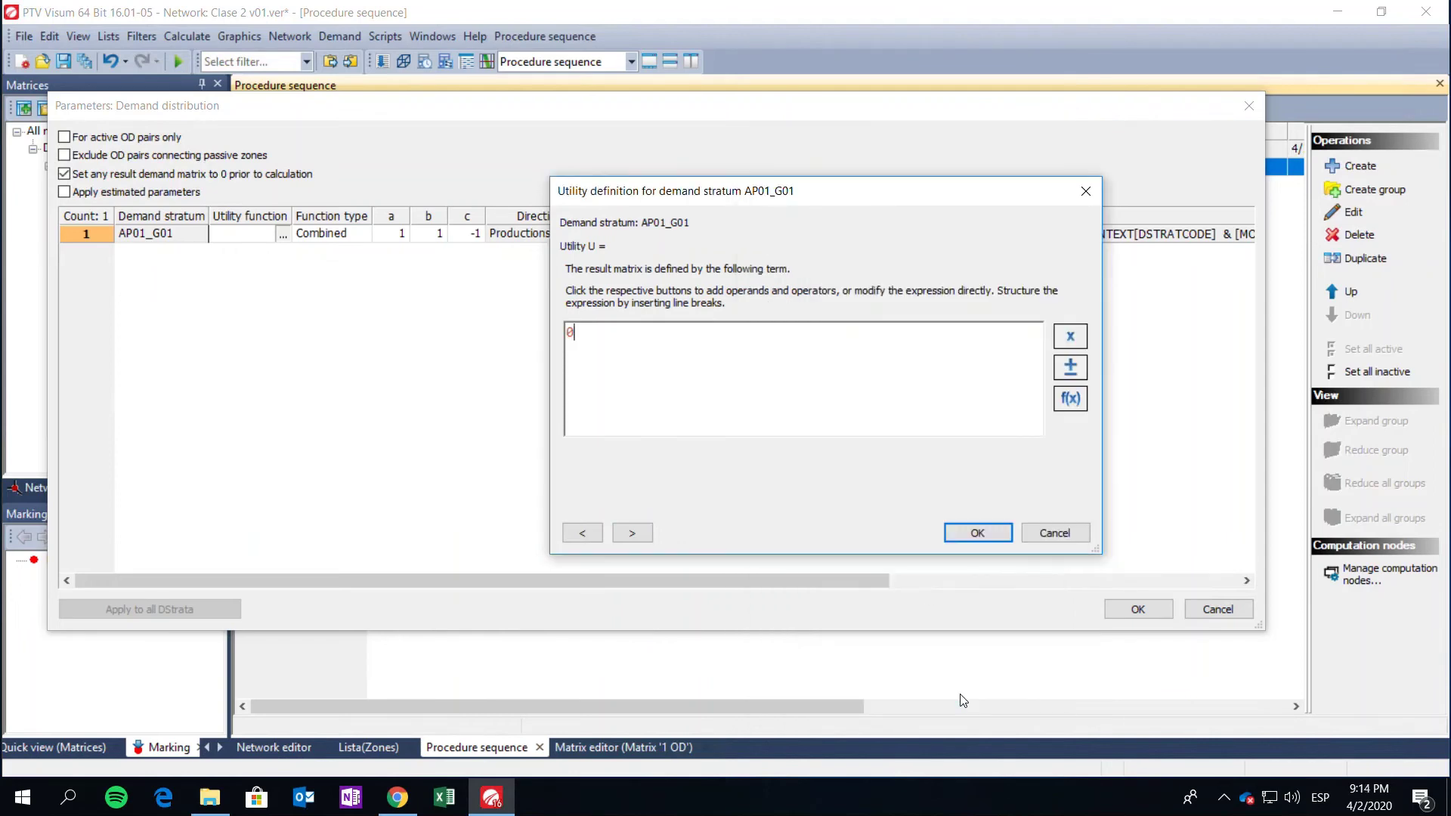
{"action": "left_click", "coordinate": [975, 533]}
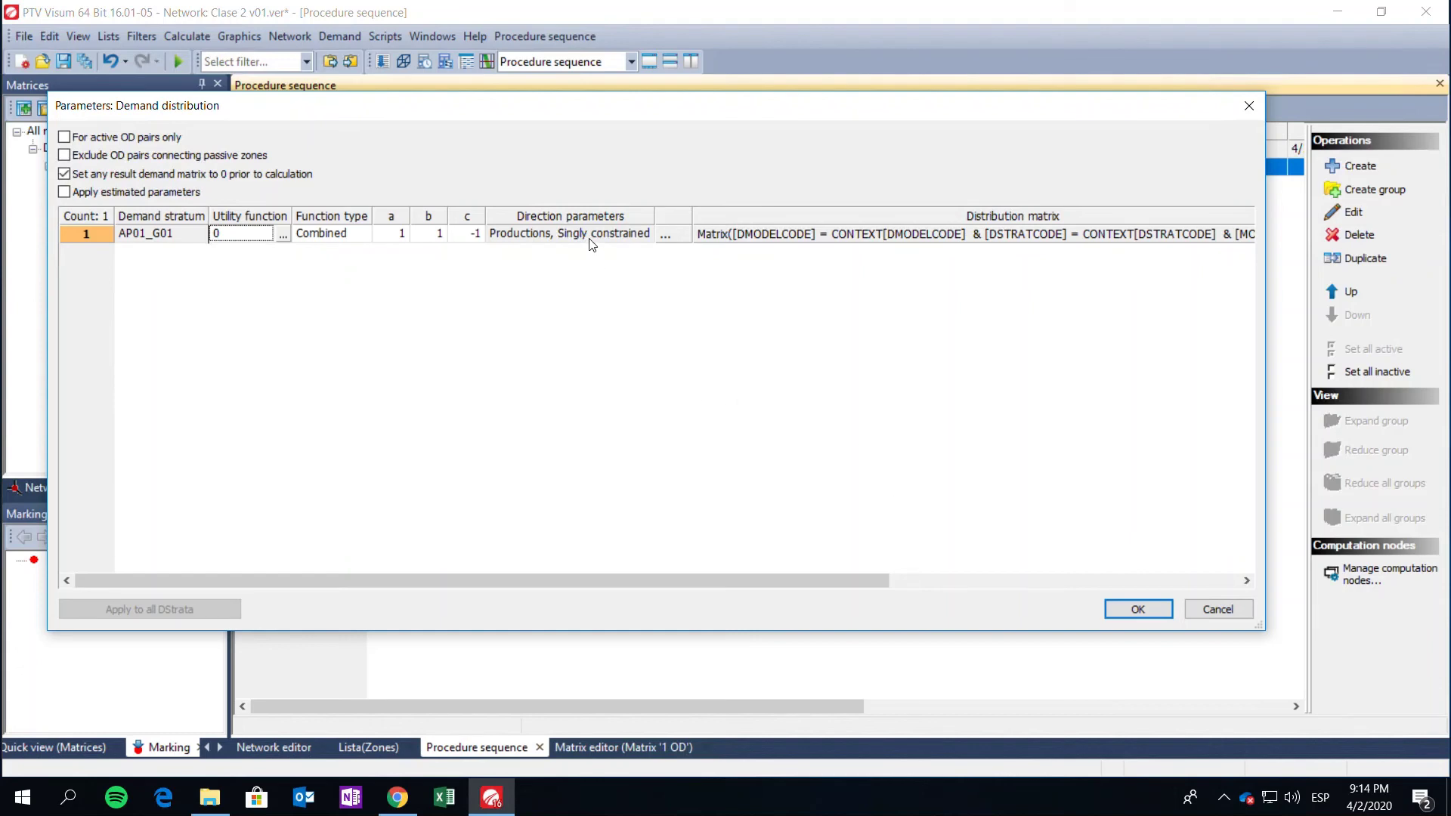
- Make the distribution for AP01_G01 doubly-constrained, with initial matrix balancing according to the mean of both totals
{"action": "left_click", "coordinate": [667, 239]}
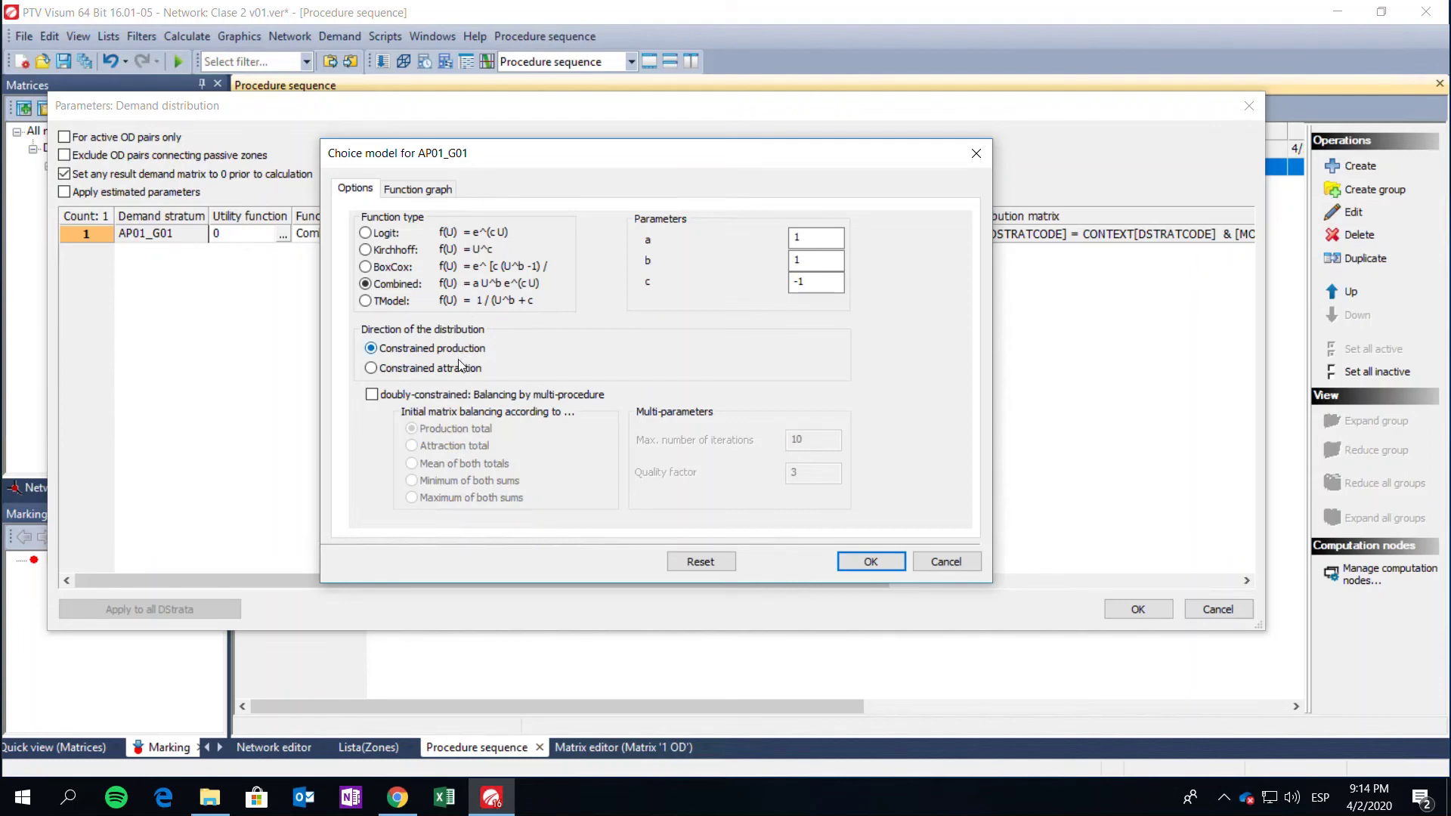
{"action": "left_click", "coordinate": [437, 397]}
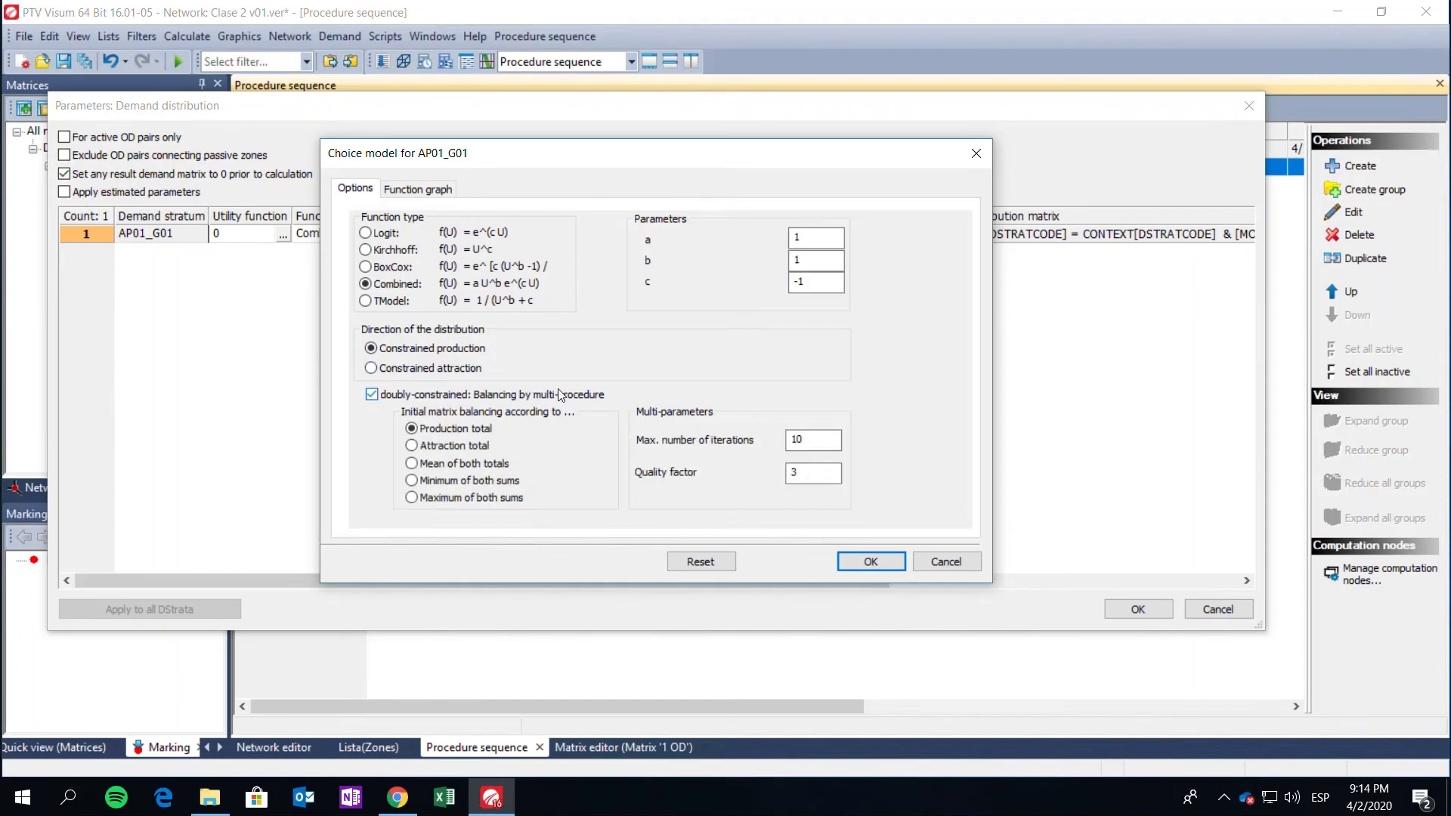
{"action": "left_click", "coordinate": [498, 470]}
{"action": "left_click", "coordinate": [870, 563]}
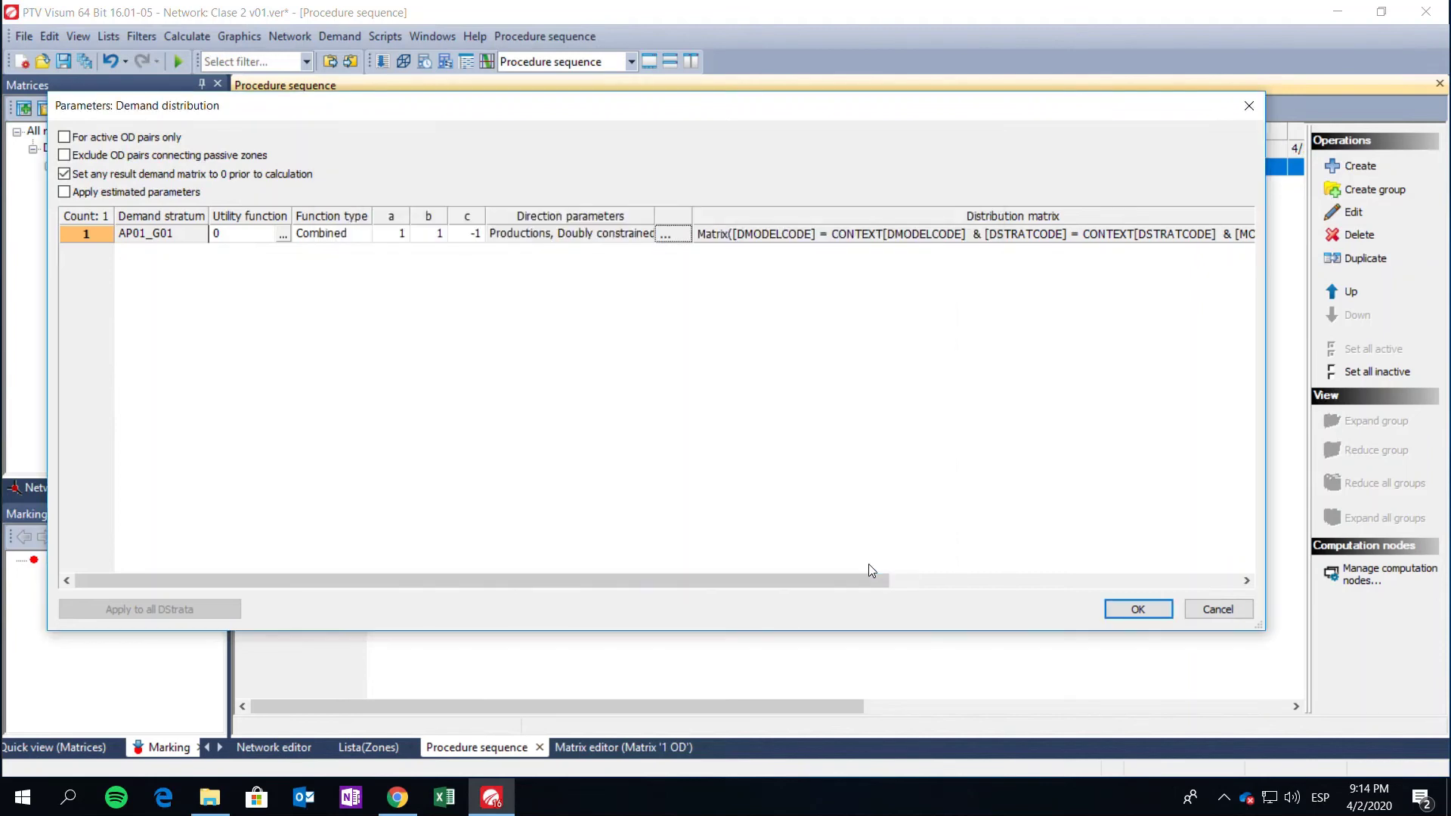
- Select matrix 1 OD by number as the distribution matrix for AP01_G01, and accept the demand distribution parameters
{"action": "left_click", "coordinate": [915, 235]}
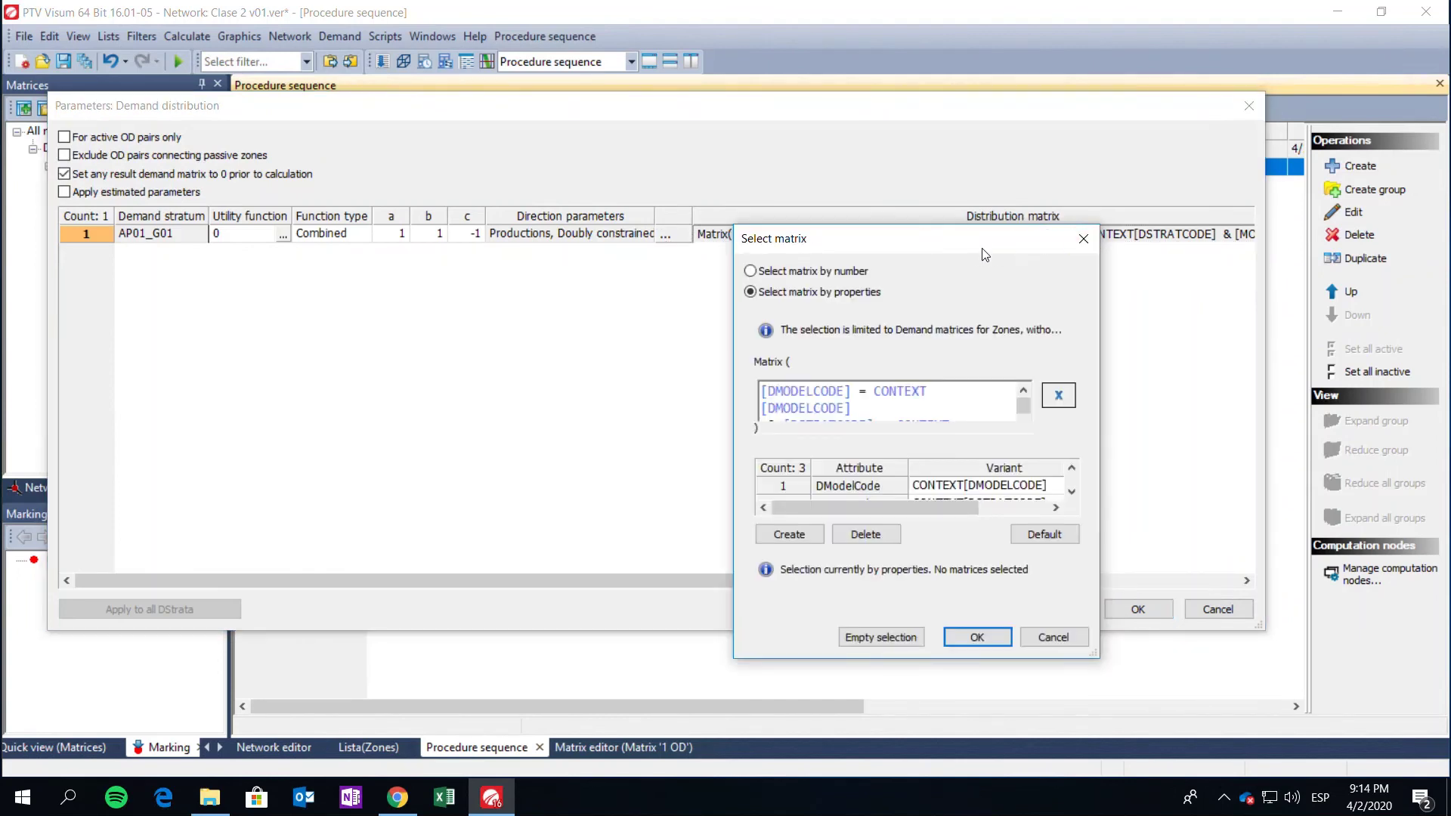
{"action": "left_click_drag", "start_coordinate": [980, 245], "coordinate": [782, 185]}
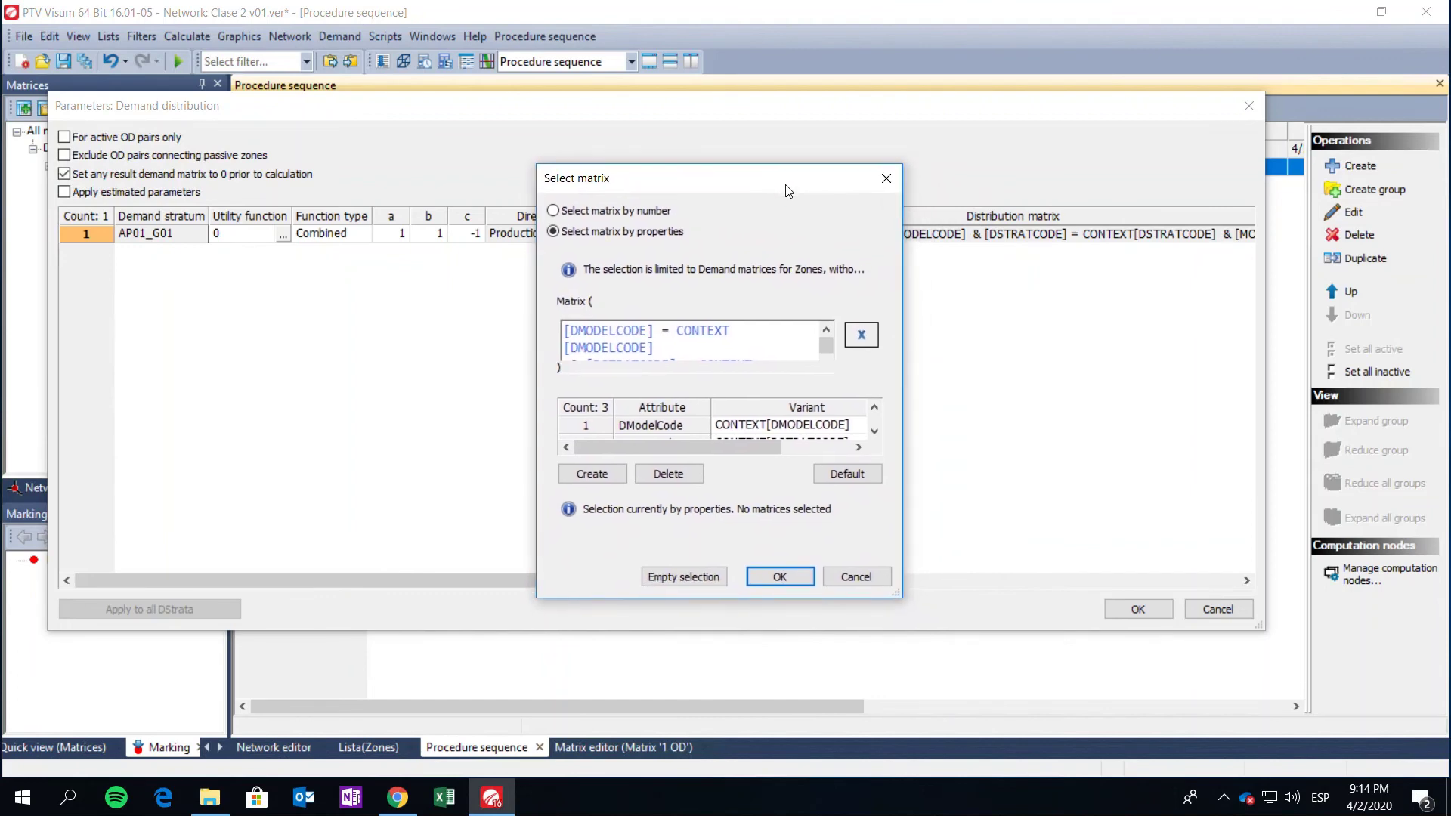
{"action": "left_click", "coordinate": [652, 211]}
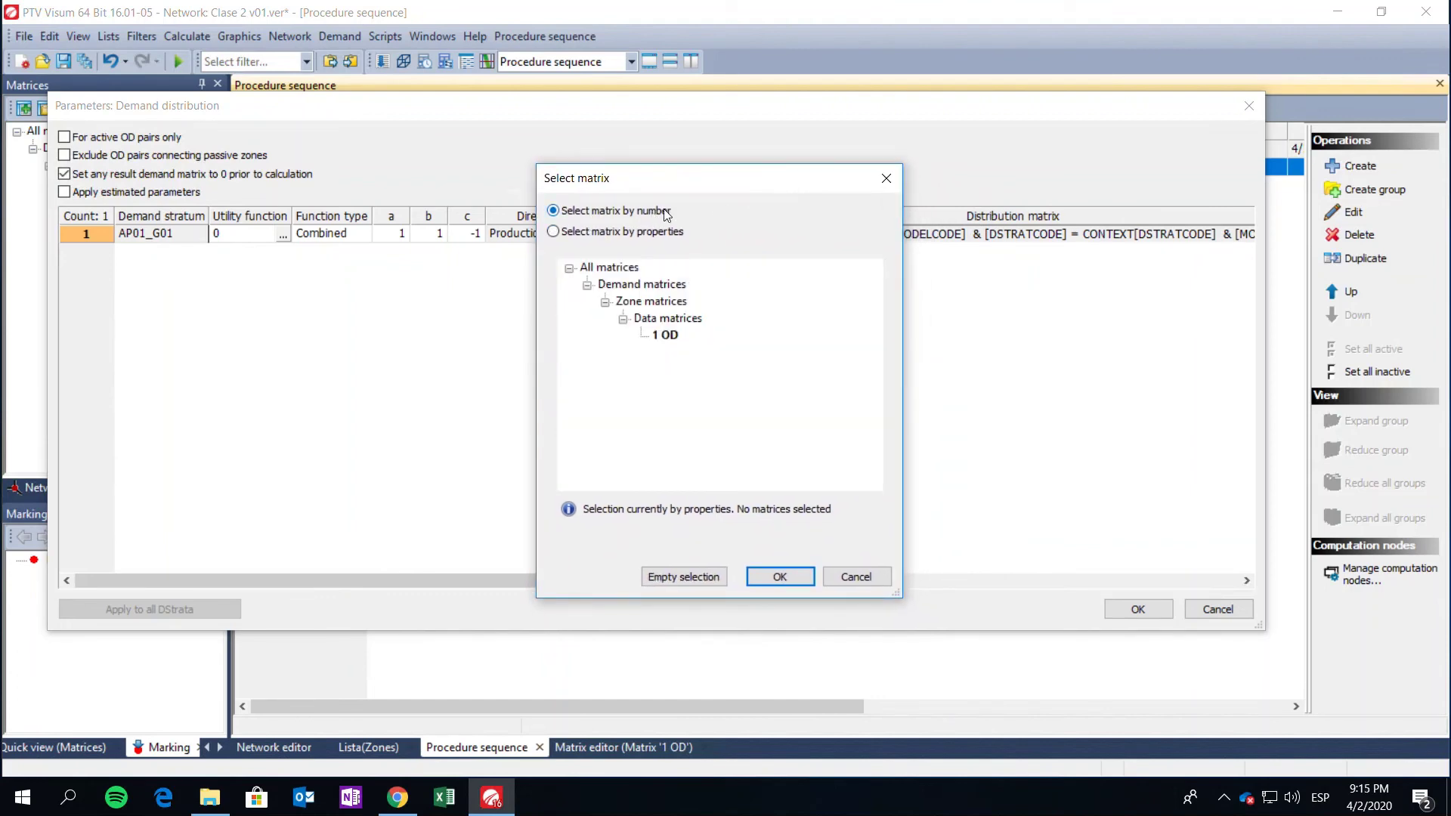
{"action": "left_click", "coordinate": [665, 336]}
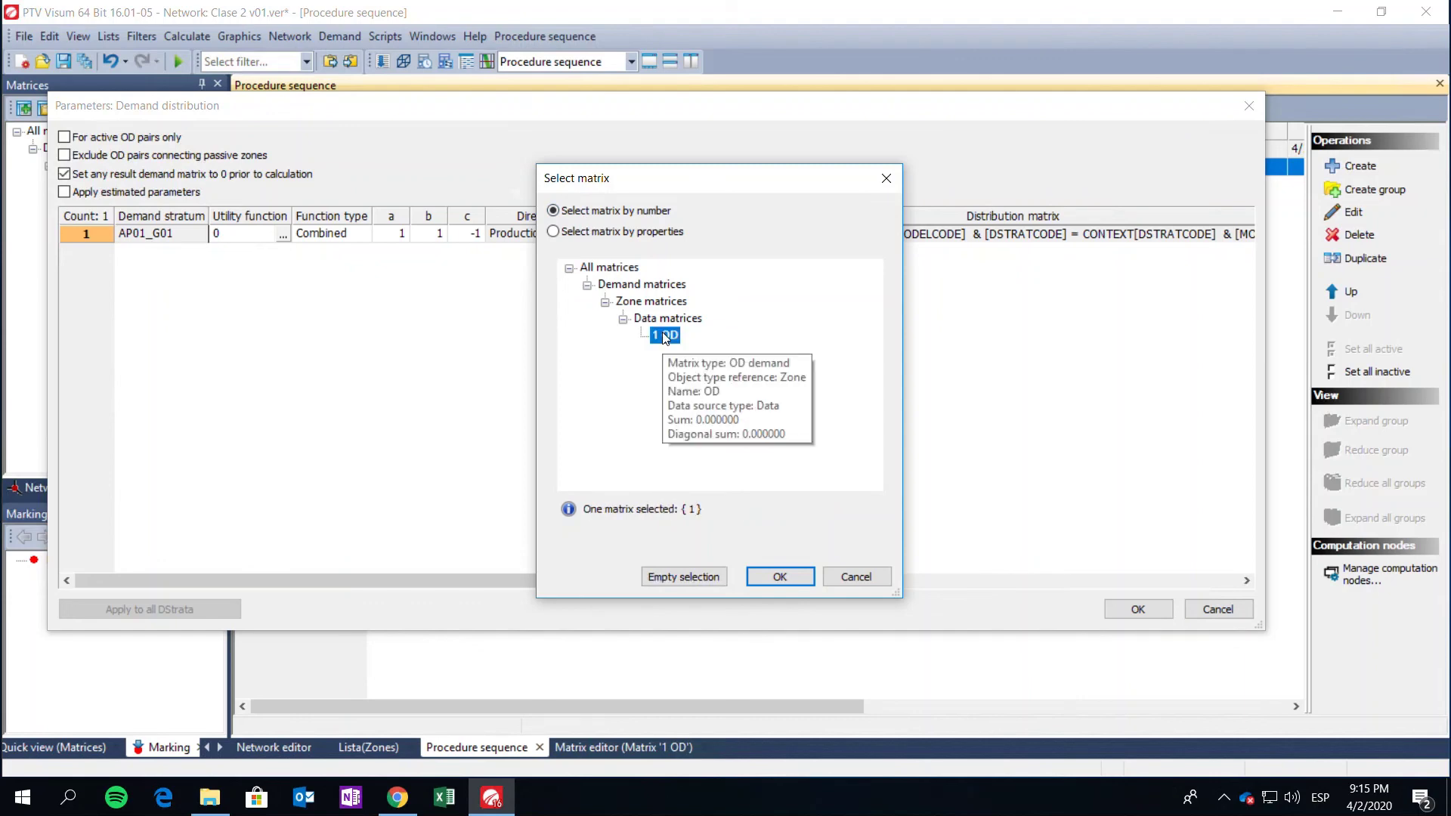
{"action": "left_click", "coordinate": [783, 579]}
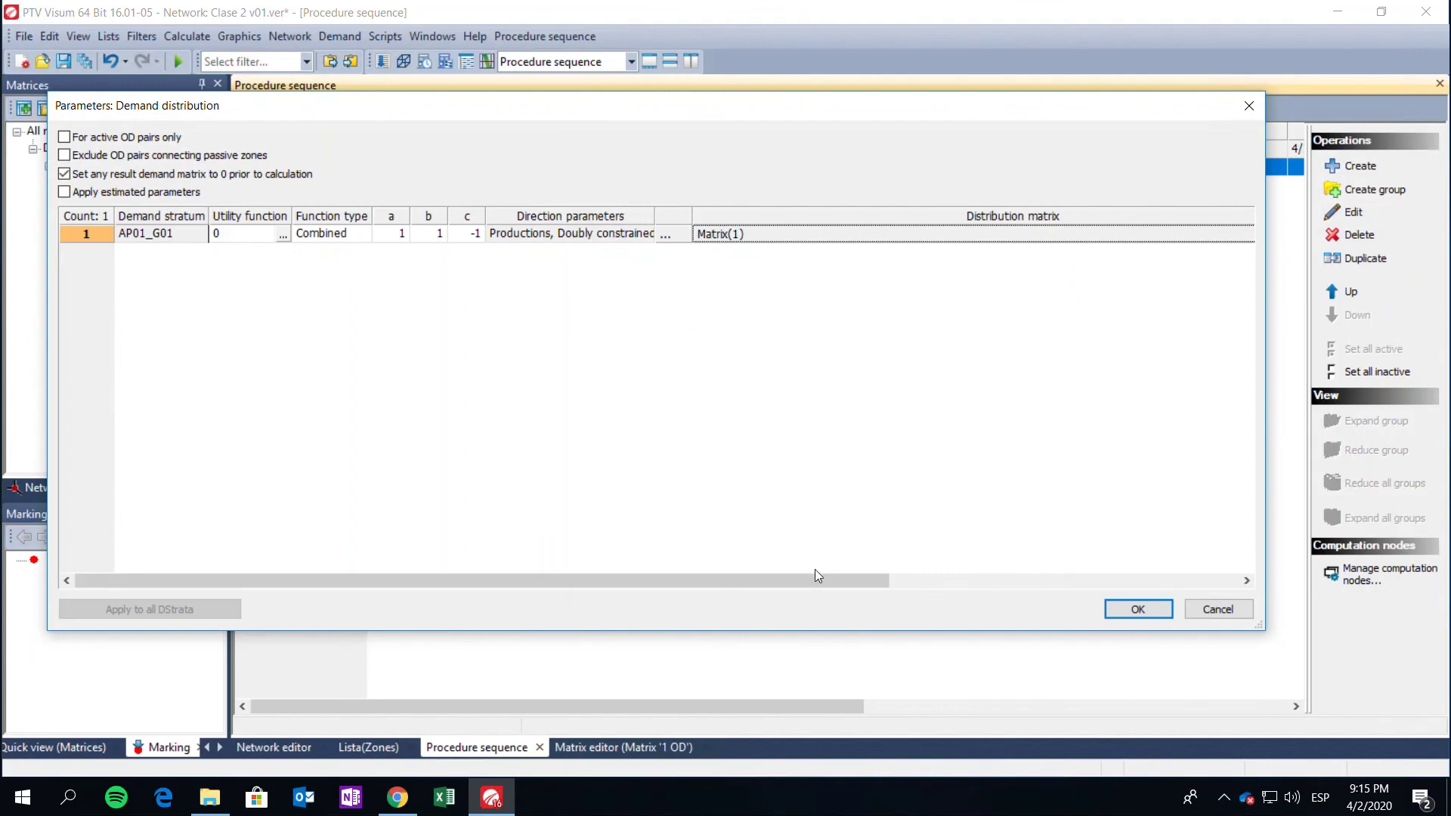
{"action": "left_click_drag", "start_coordinate": [827, 582], "coordinate": [1141, 579]}
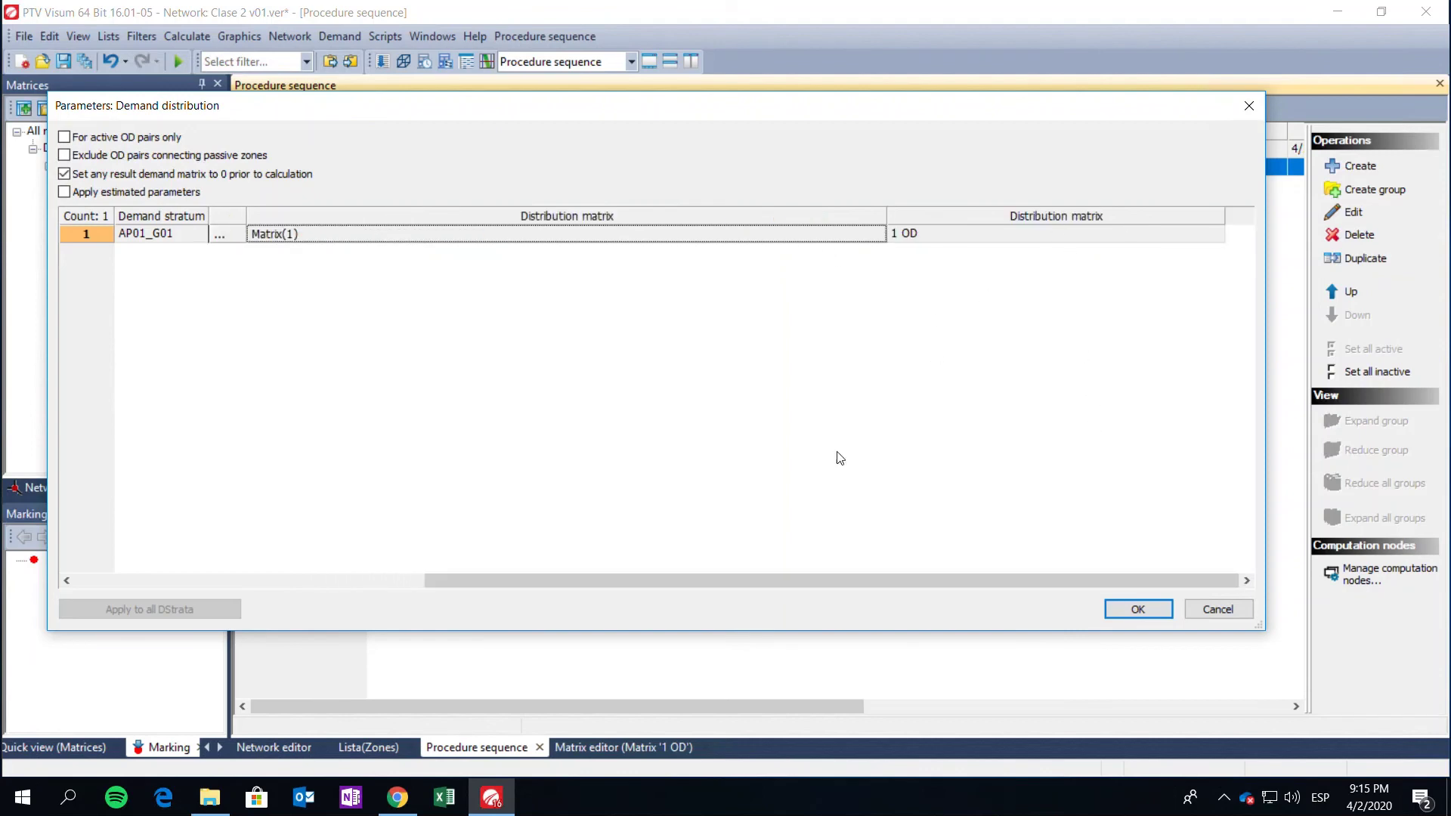
{"action": "left_click_drag", "start_coordinate": [834, 585], "coordinate": [363, 565]}
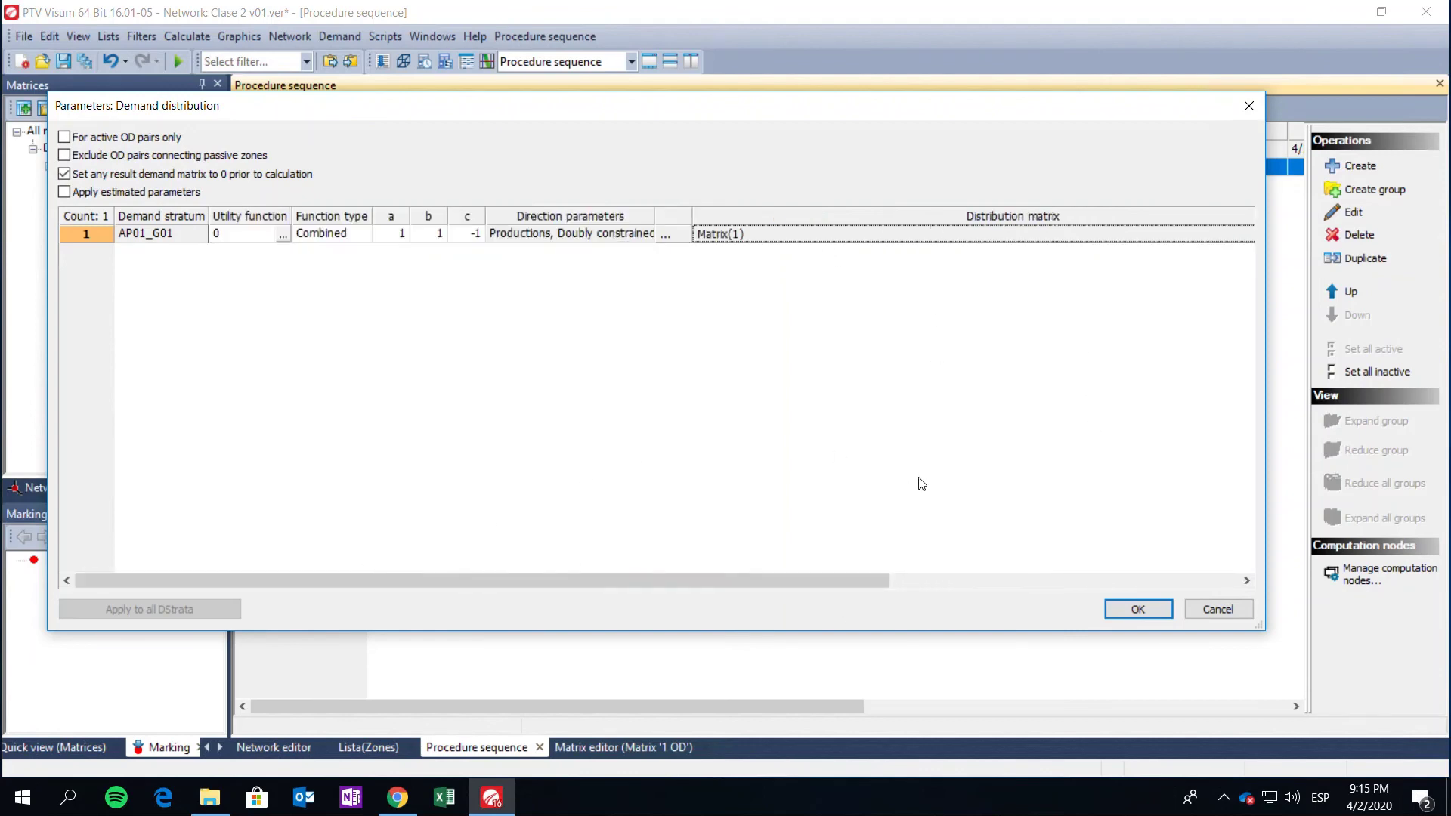
{"action": "left_click", "coordinate": [1137, 609]}
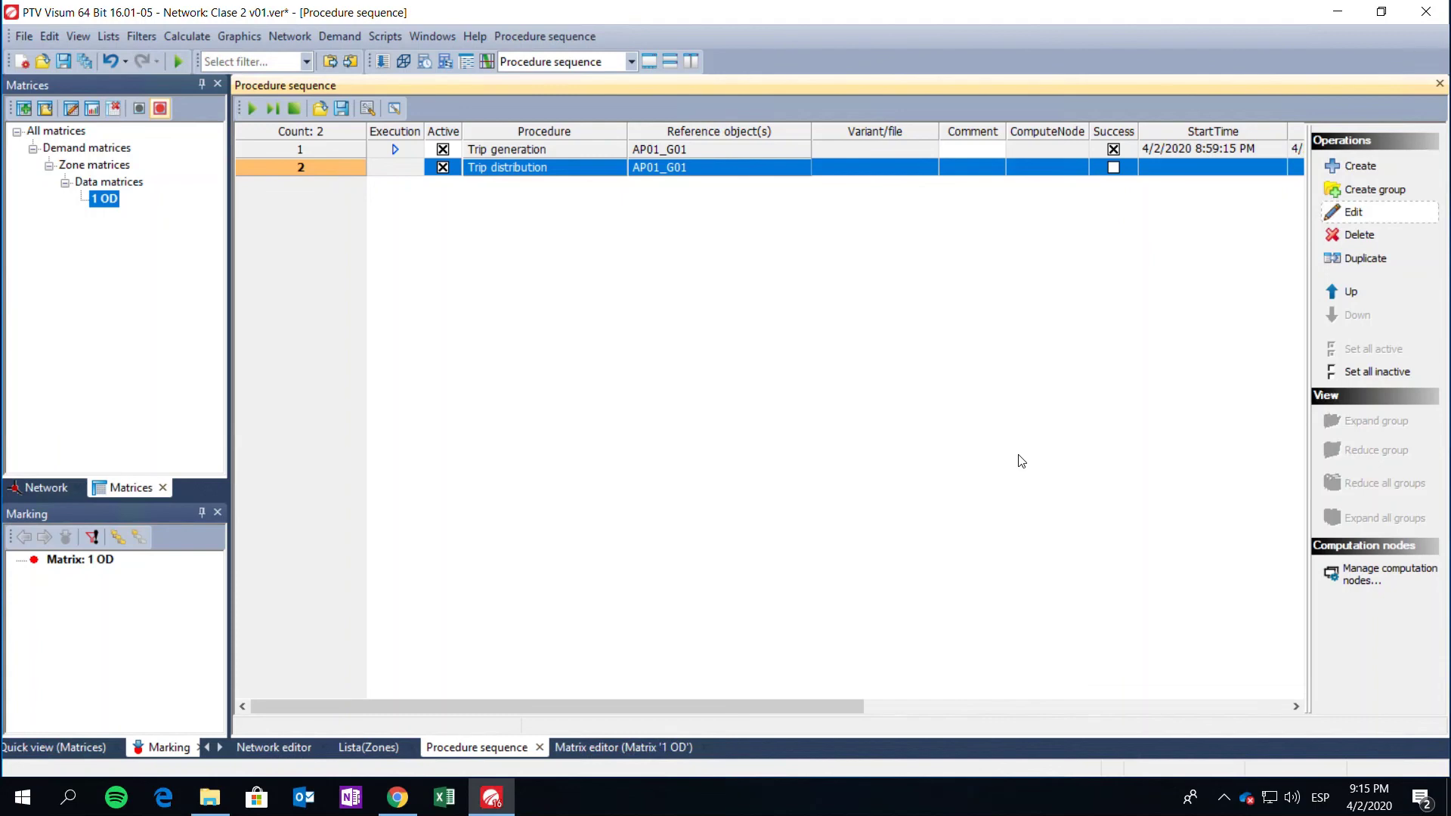
- Move the Trip distribution procedure above Trip generation, and return it to second place in the sequence
{"action": "left_click", "coordinate": [319, 166]}
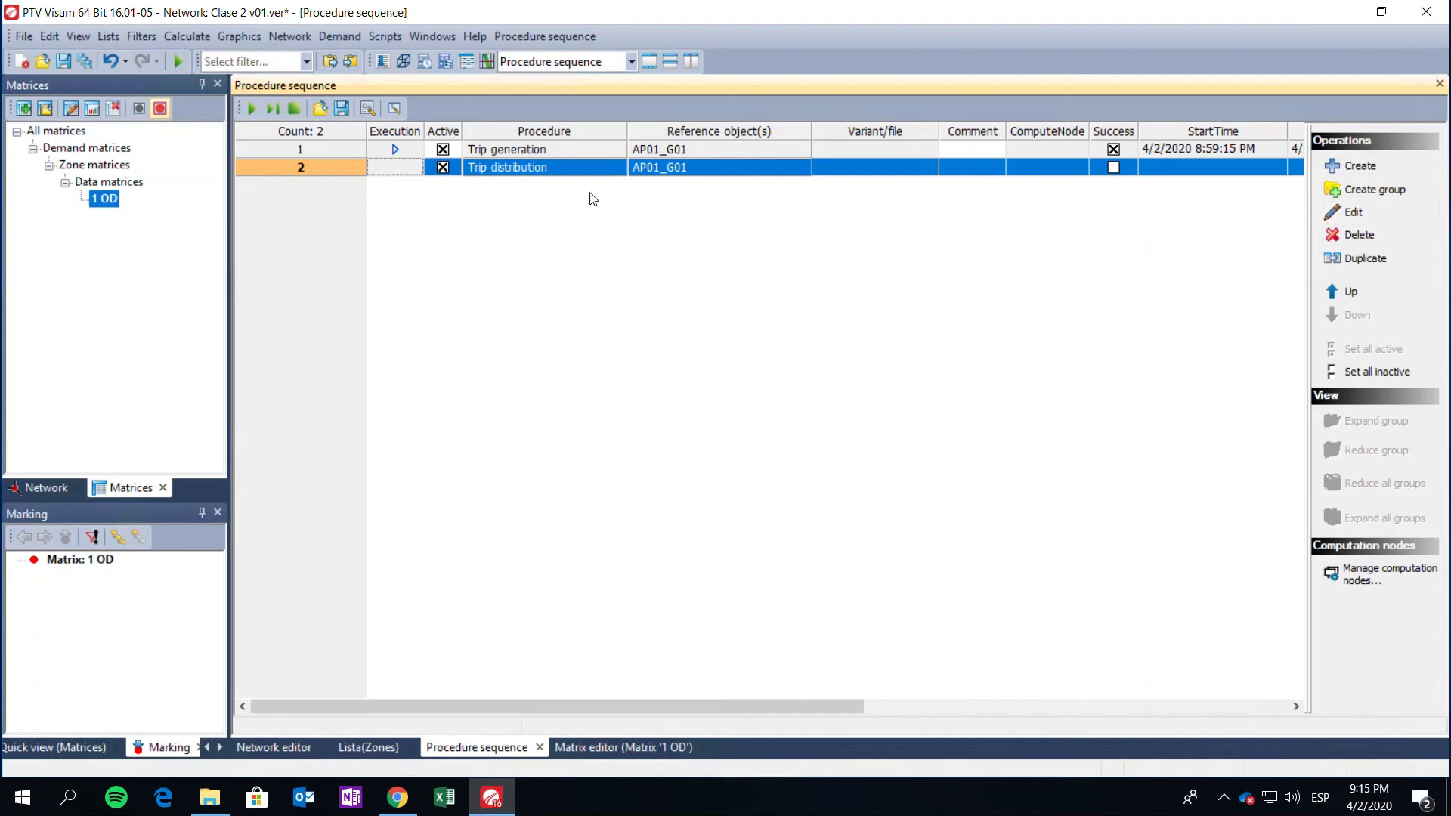
{"action": "left_click", "coordinate": [1333, 293]}
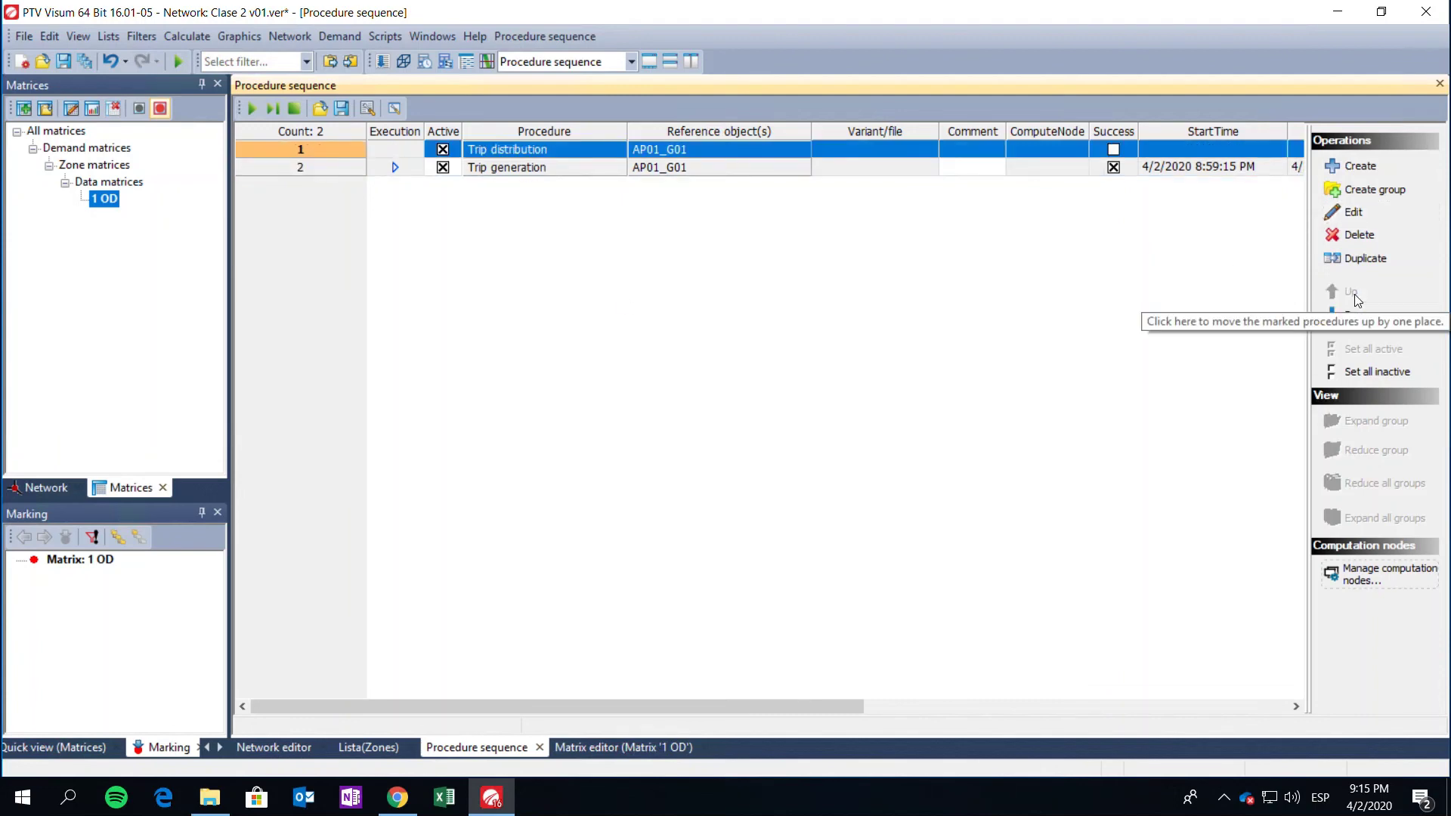
{"action": "left_click", "coordinate": [1354, 315]}
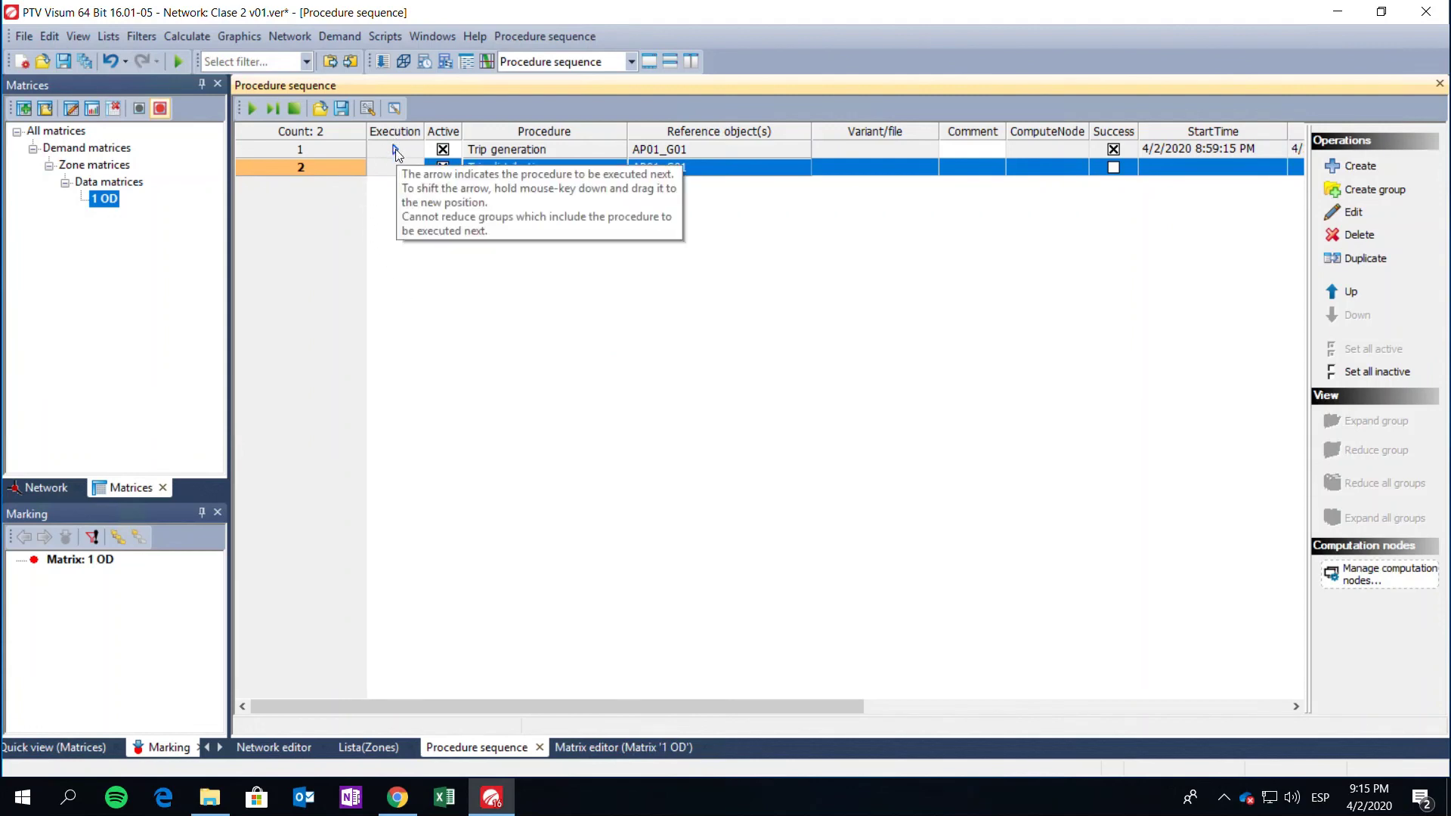
- Set Trip distribution as the procedure to execute next, run the sequence from there, and show matrix 1 OD in the matrix editor
{"action": "left_click_drag", "start_coordinate": [397, 151], "coordinate": [396, 167]}
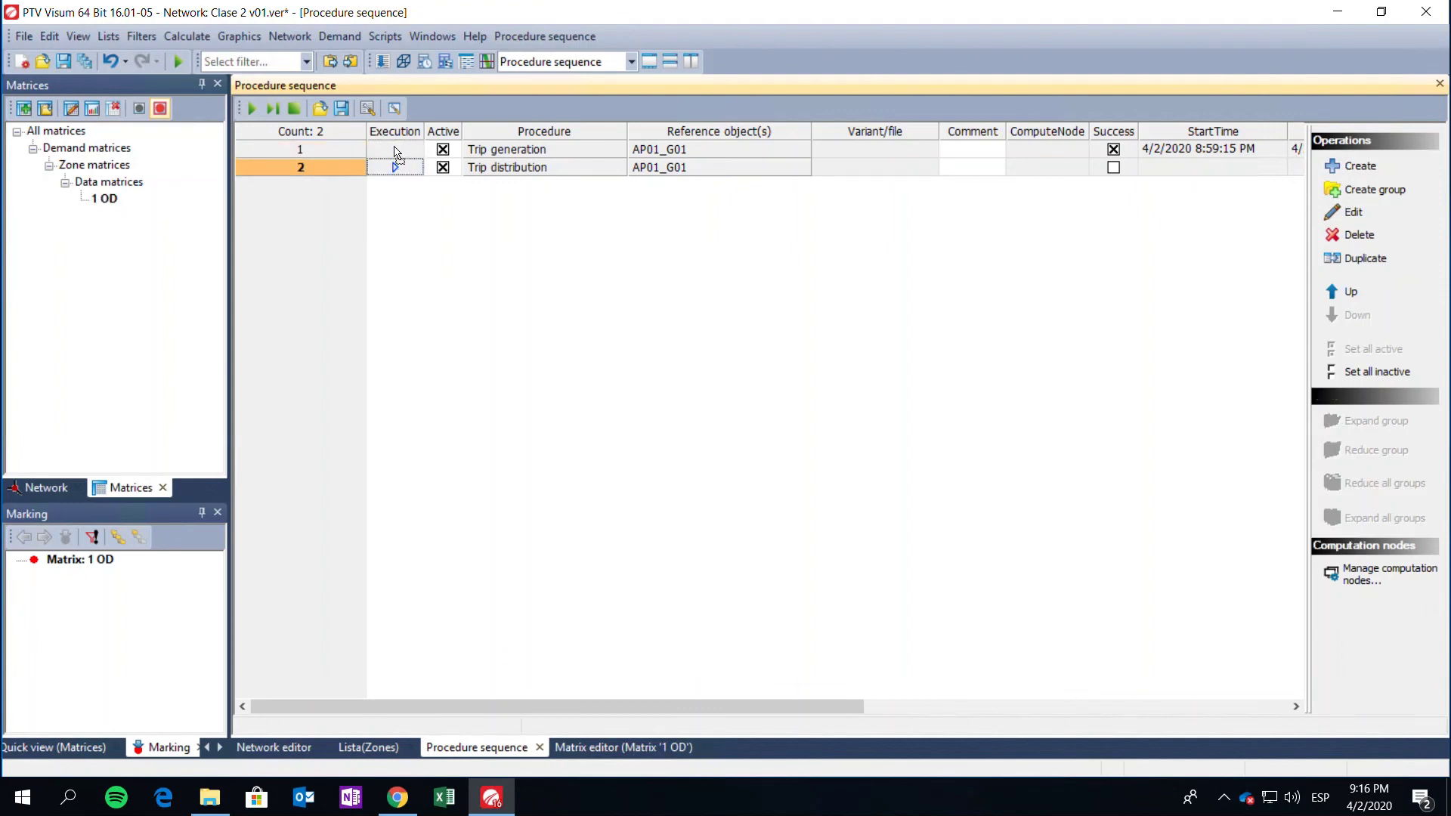
{"action": "left_click", "coordinate": [397, 151]}
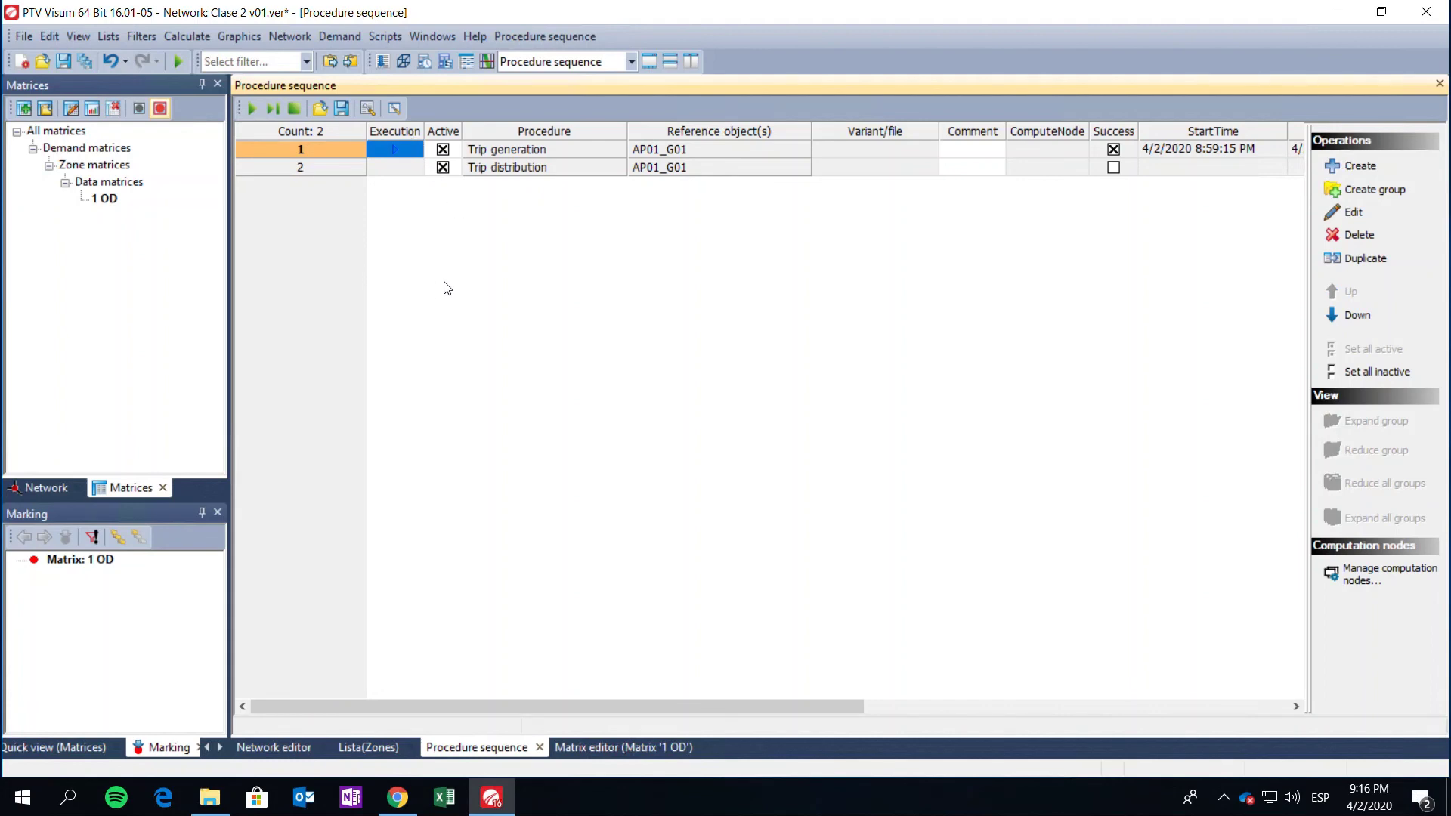
{"action": "mouse_move", "coordinate": [398, 155]}
{"action": "left_mouse_down"}
{"action": "mouse_move", "coordinate": [406, 176]}
{"action": "mouse_move", "coordinate": [395, 168]}
{"action": "left_mouse_up"}
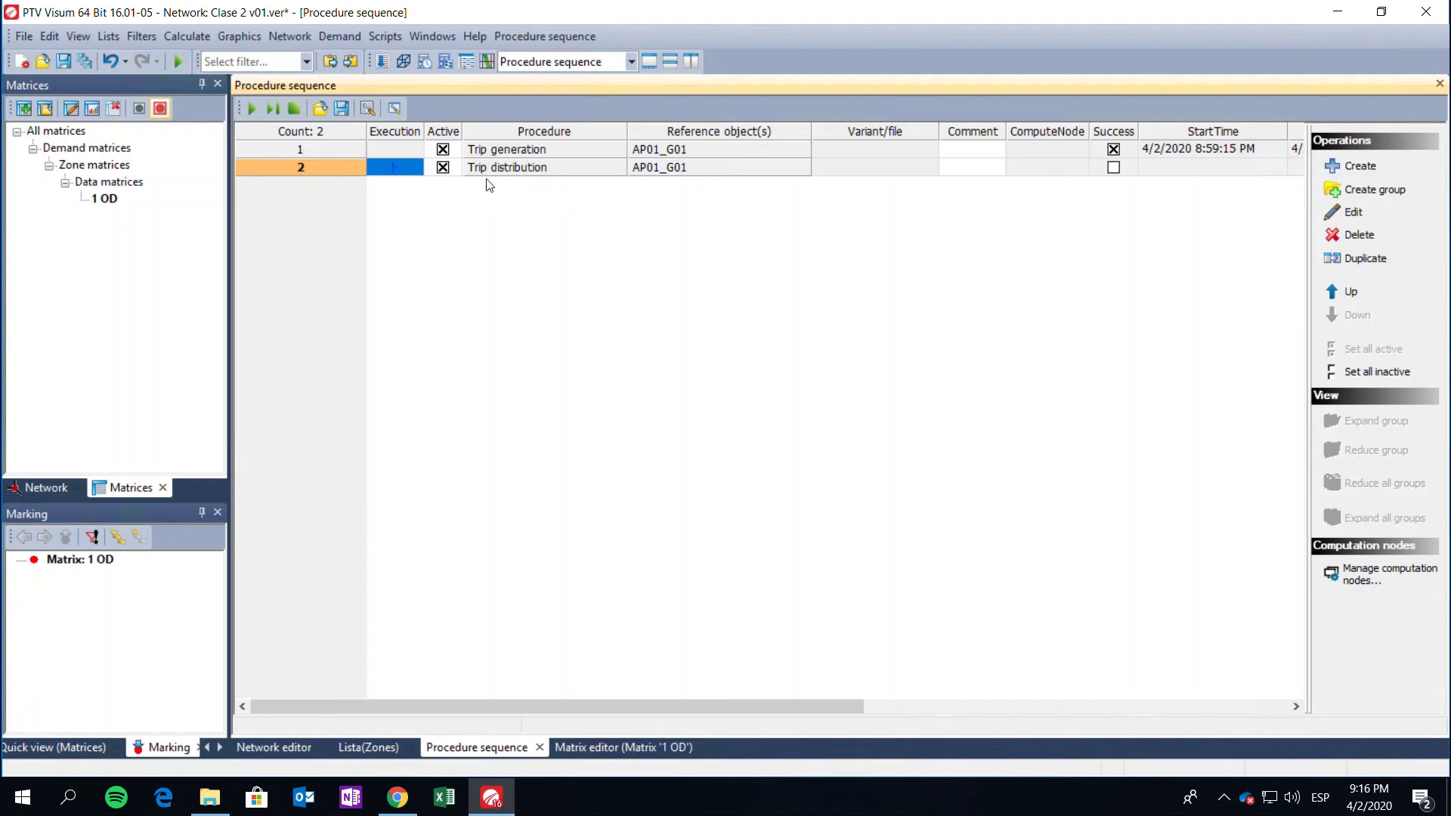
{"action": "left_click", "coordinate": [254, 108]}
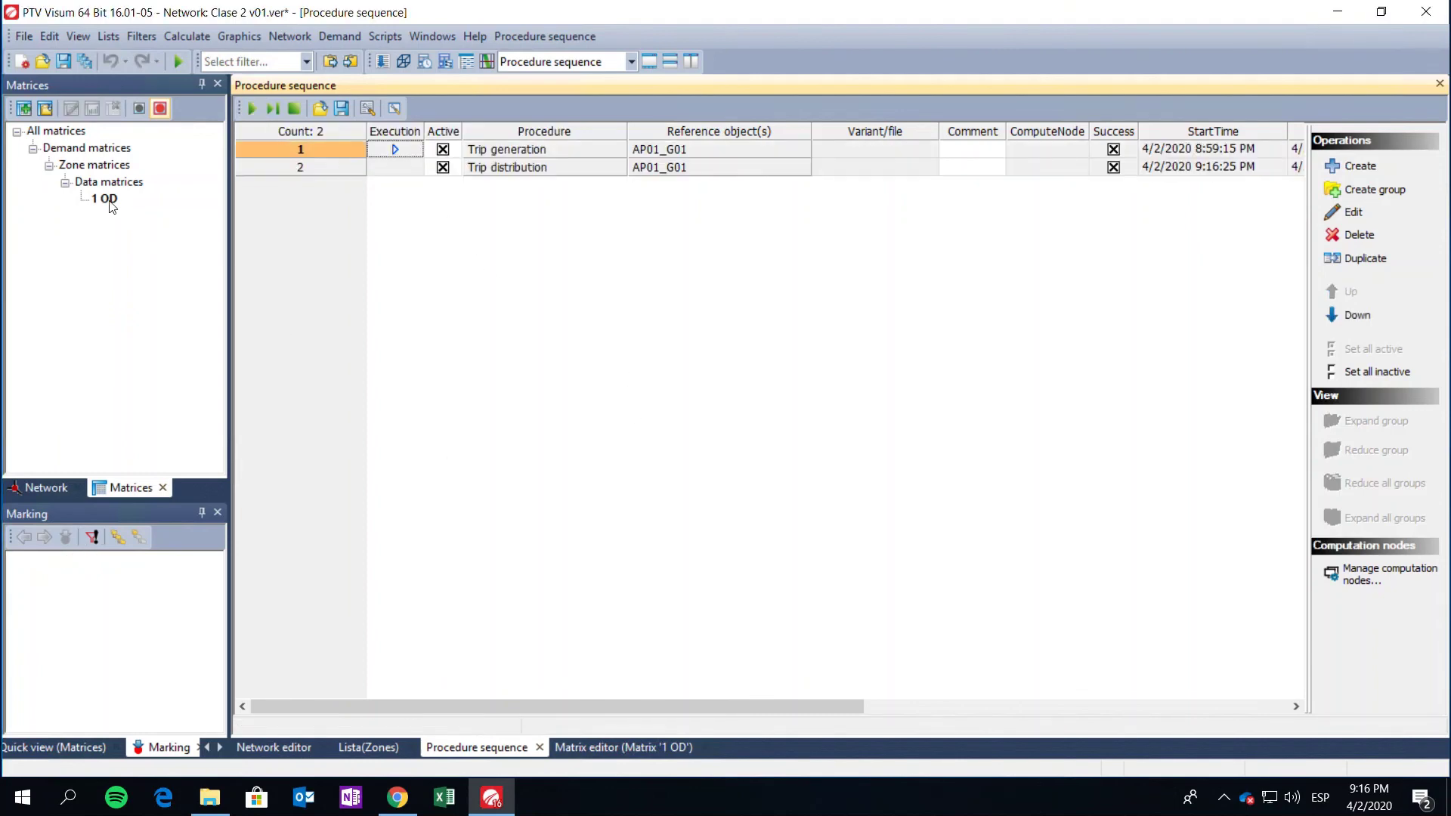
{"action": "left_click", "coordinate": [619, 745]}
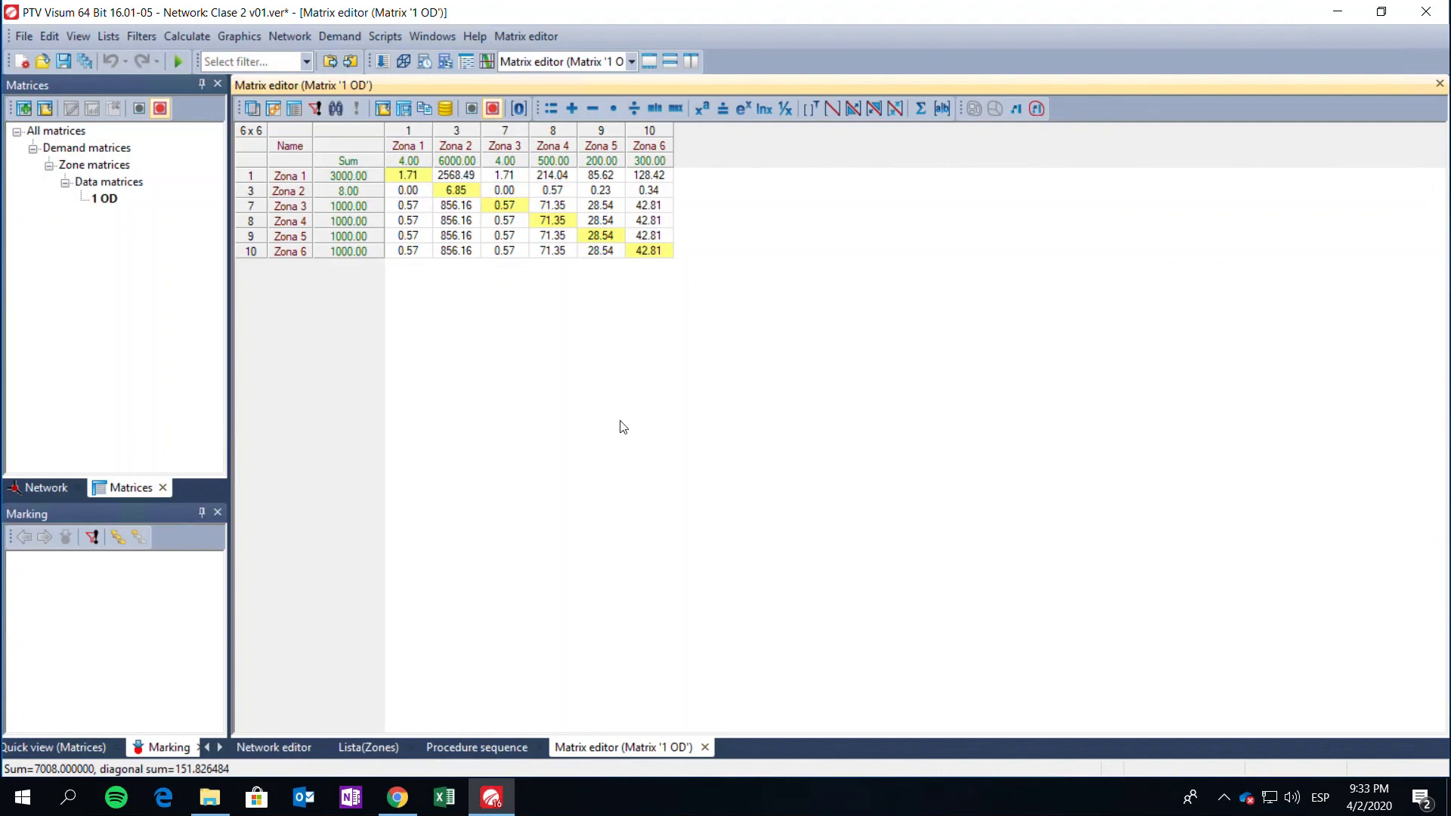
- Review the productions and attractions by zone of demand stratum AP01_G01 in the demand model, and close its dialogs
{"action": "left_click", "coordinate": [339, 36]}
{"action": "left_click", "coordinate": [356, 101]}
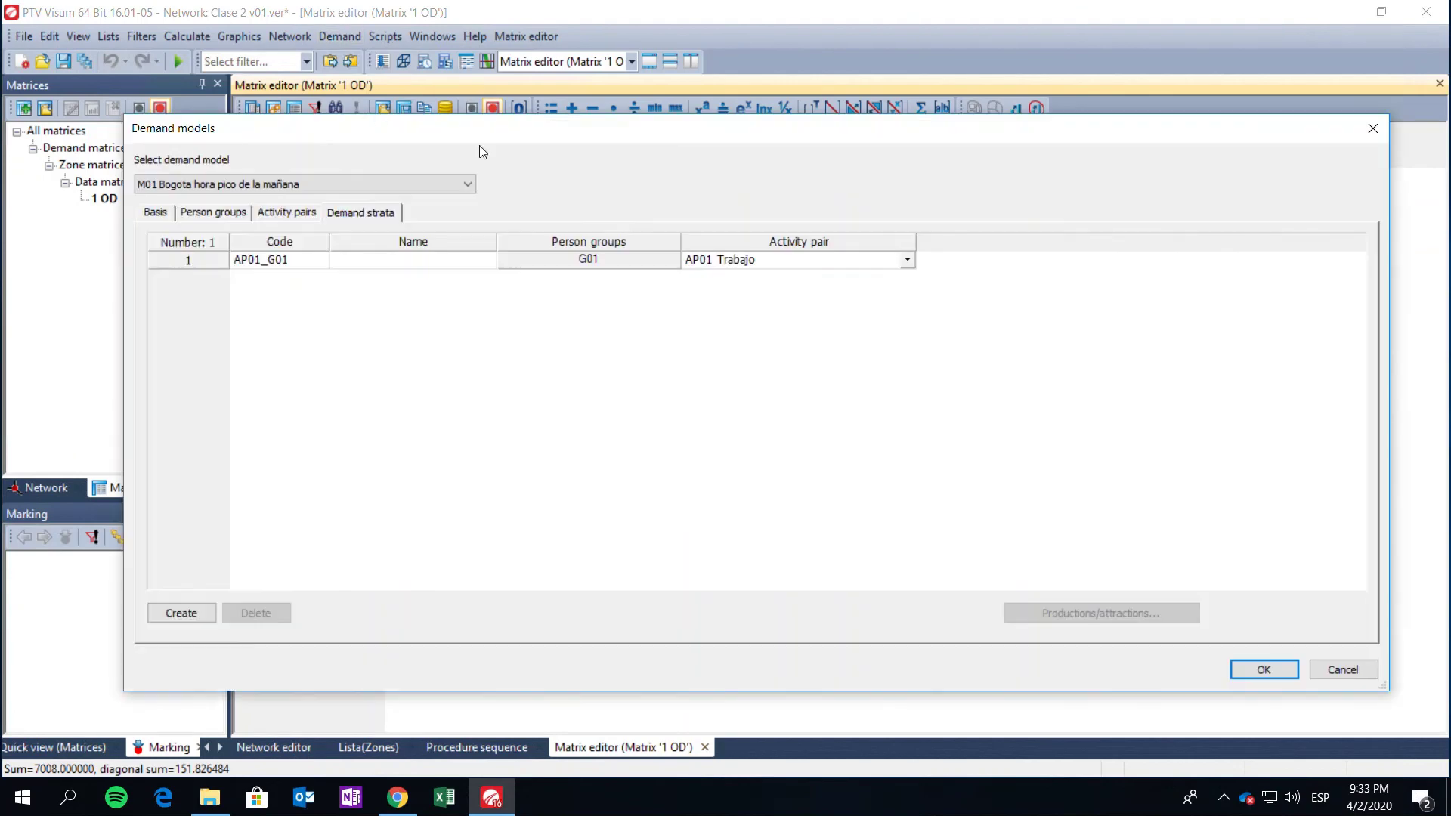
{"action": "left_click", "coordinate": [206, 261]}
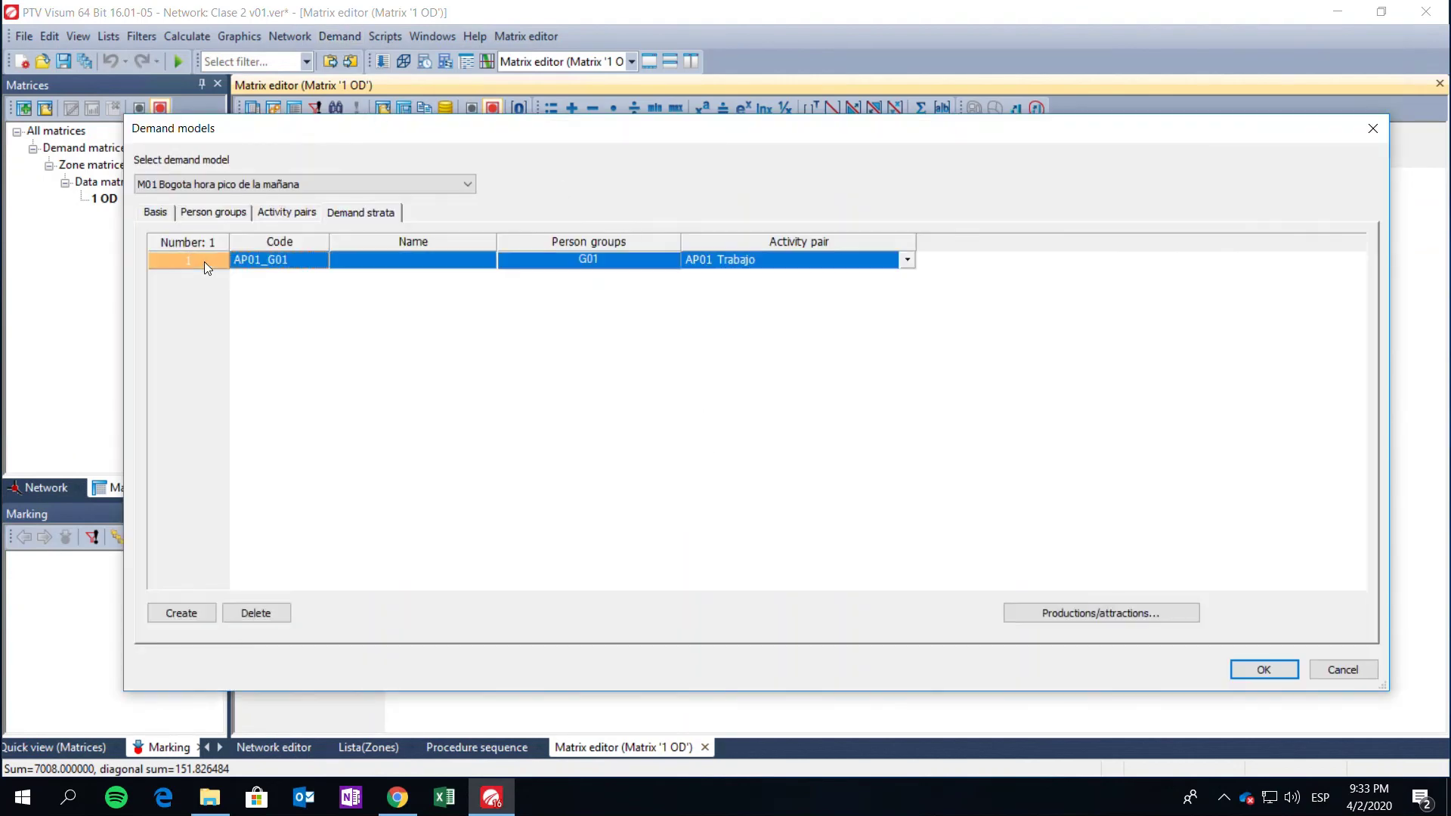
{"action": "left_click", "coordinate": [1062, 615]}
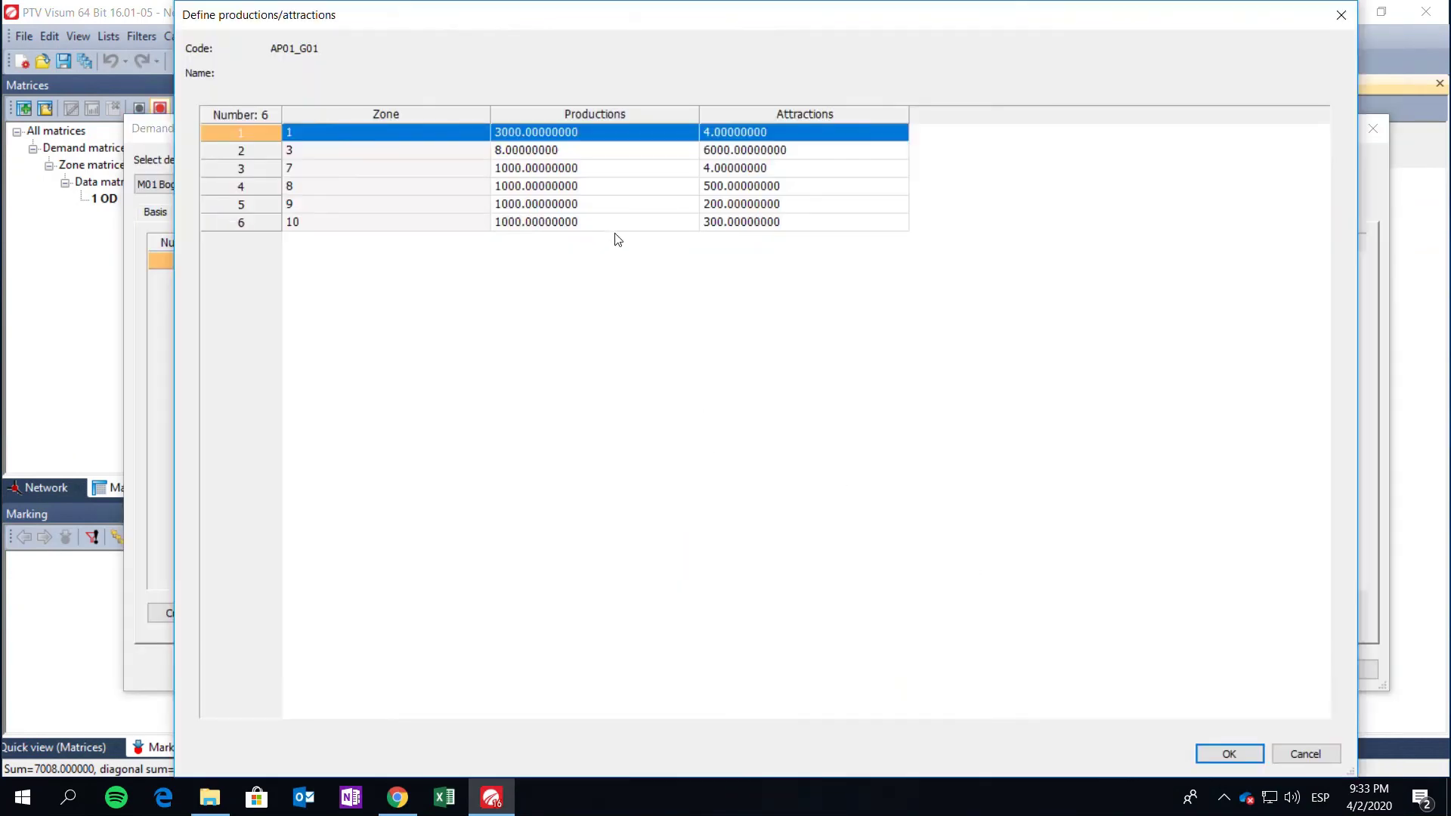
{"action": "left_click", "coordinate": [1220, 752]}
{"action": "left_click", "coordinate": [1254, 668]}
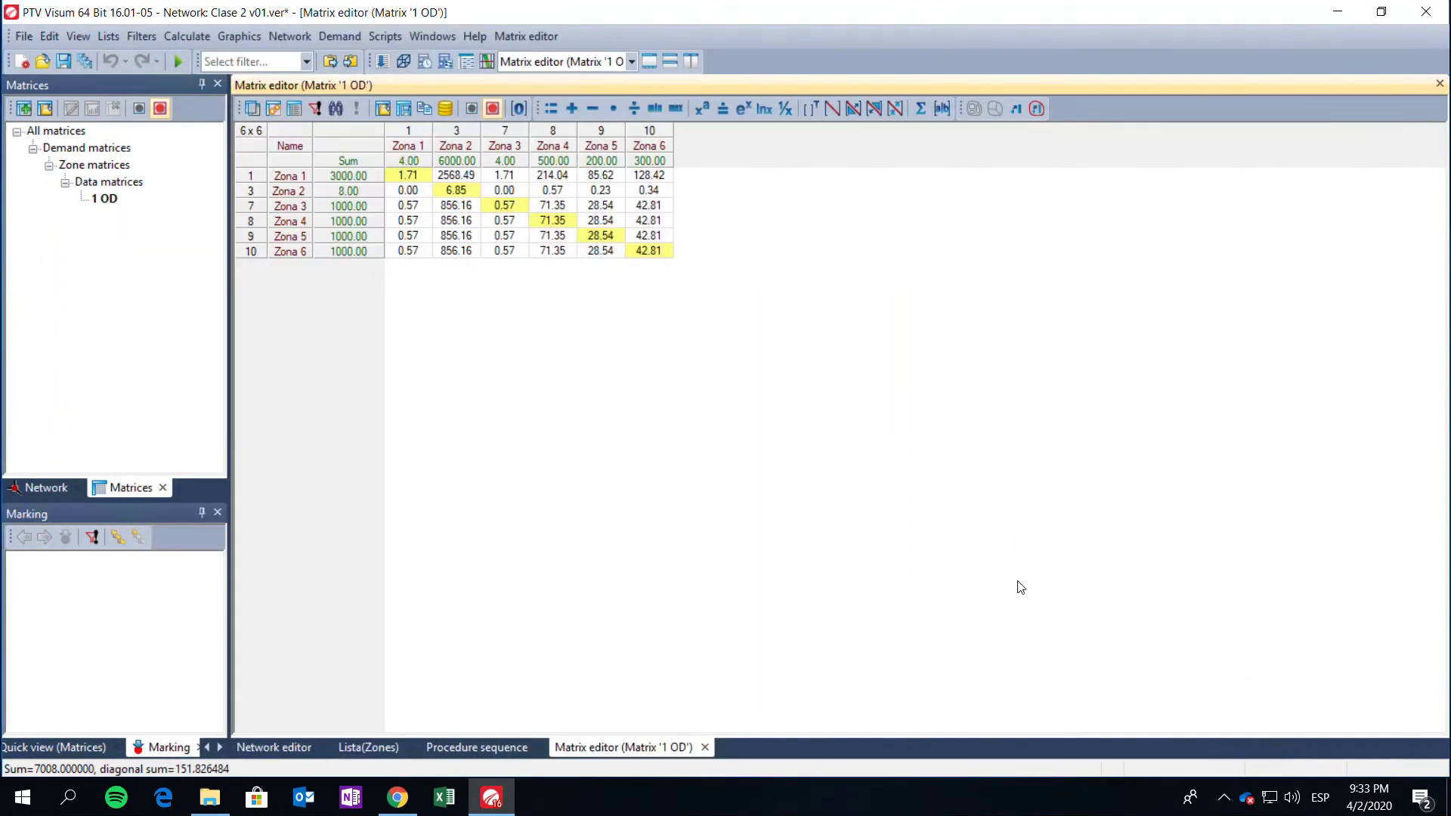